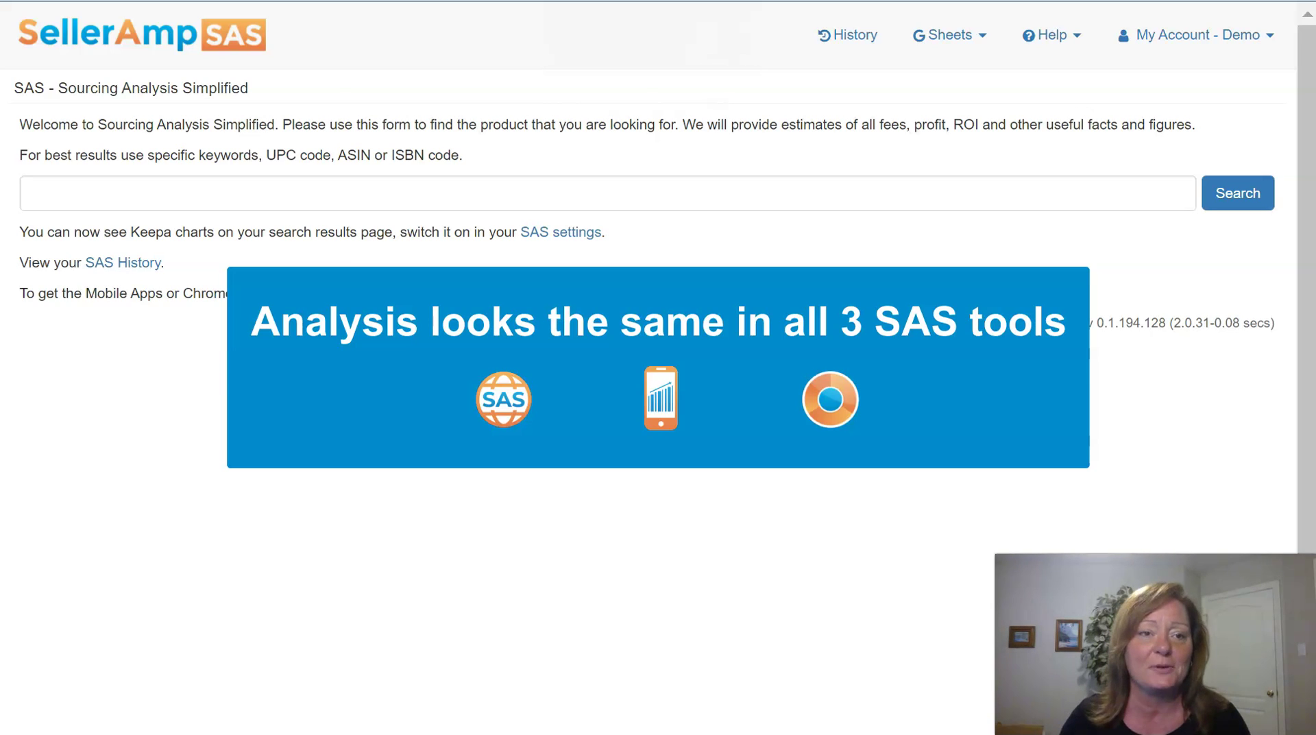
# - Search for "lego 75257" and open the analysis of the LEGO Star Wars Millennium Falcon Starship Construction Set
pyautogui.click(258, 186)
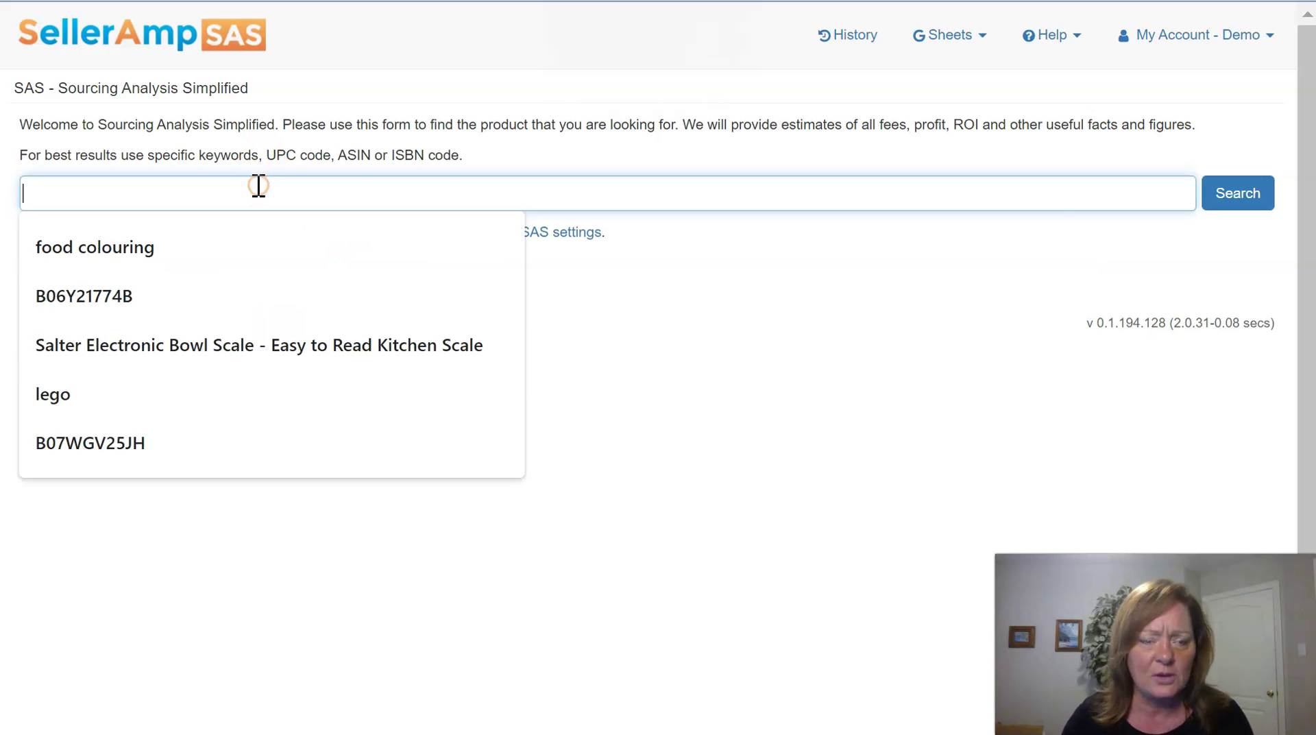
pyautogui.write('lego')
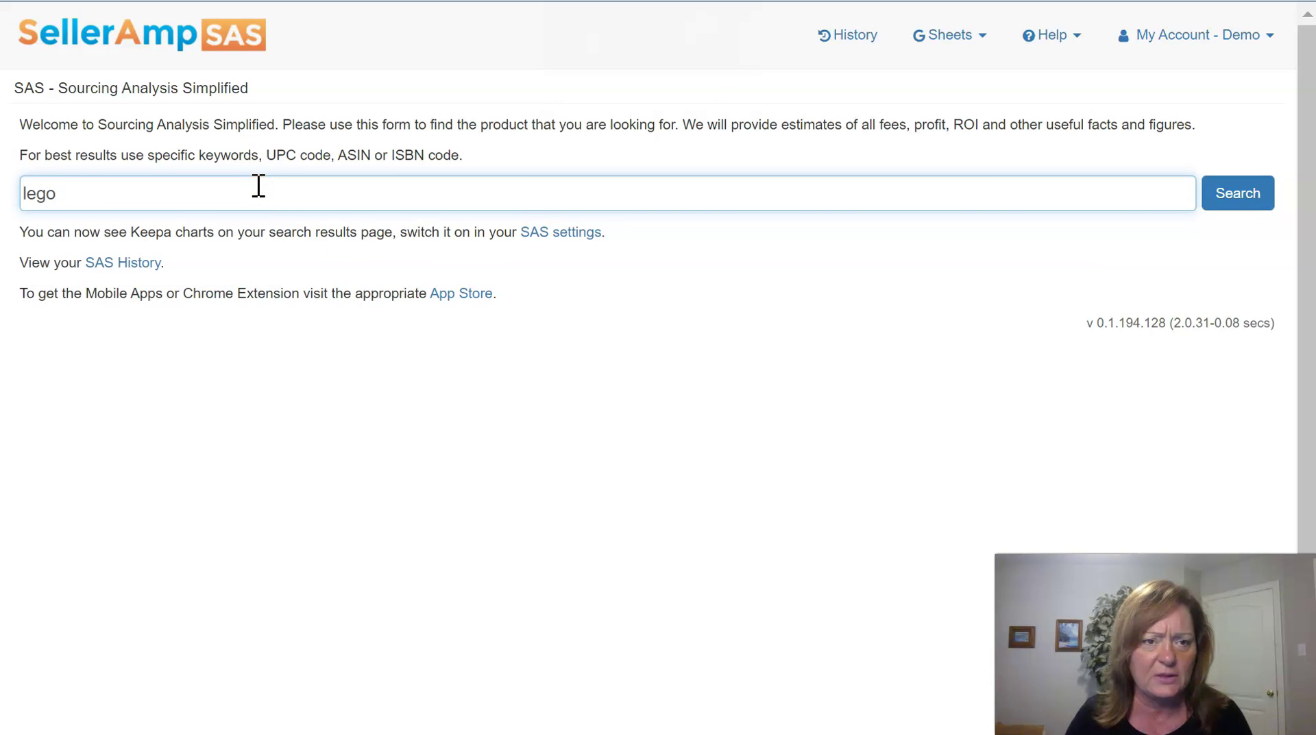
pyautogui.write(' 75')
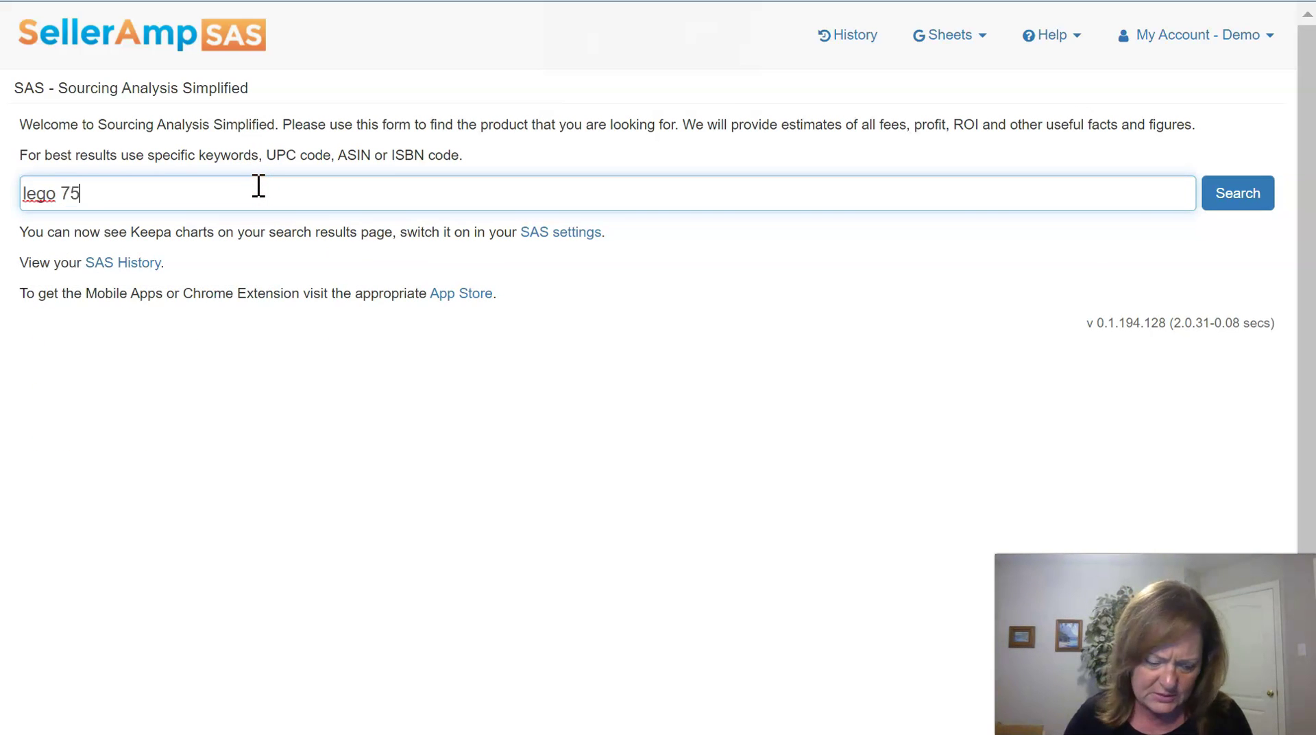
pyautogui.write('257')
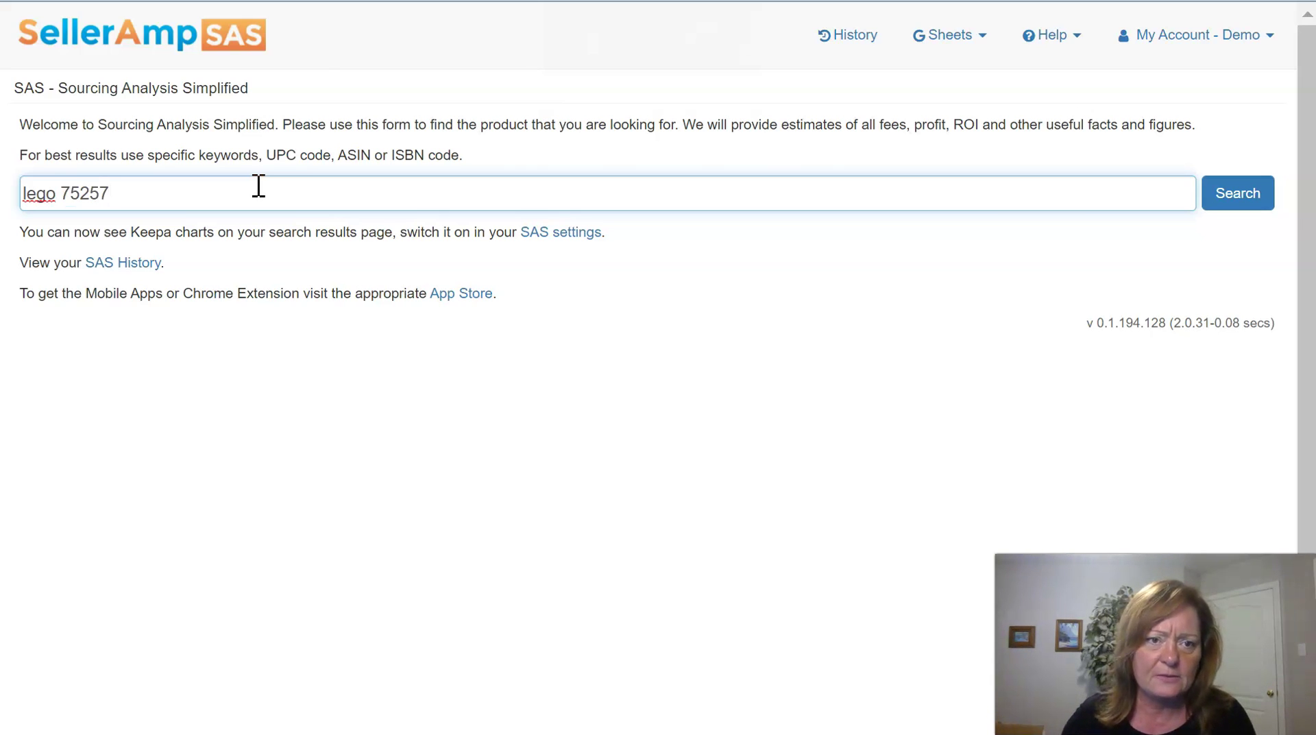
pyautogui.press('Return')
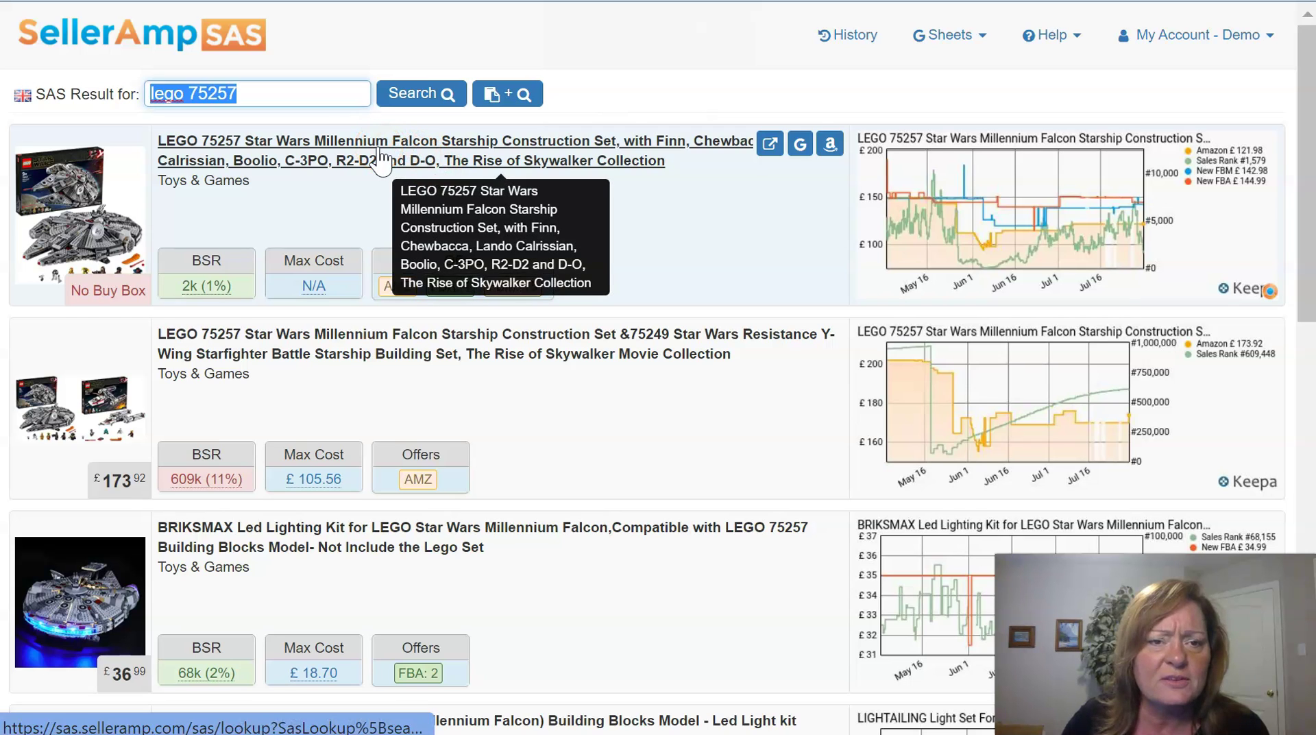
pyautogui.click(361, 158)
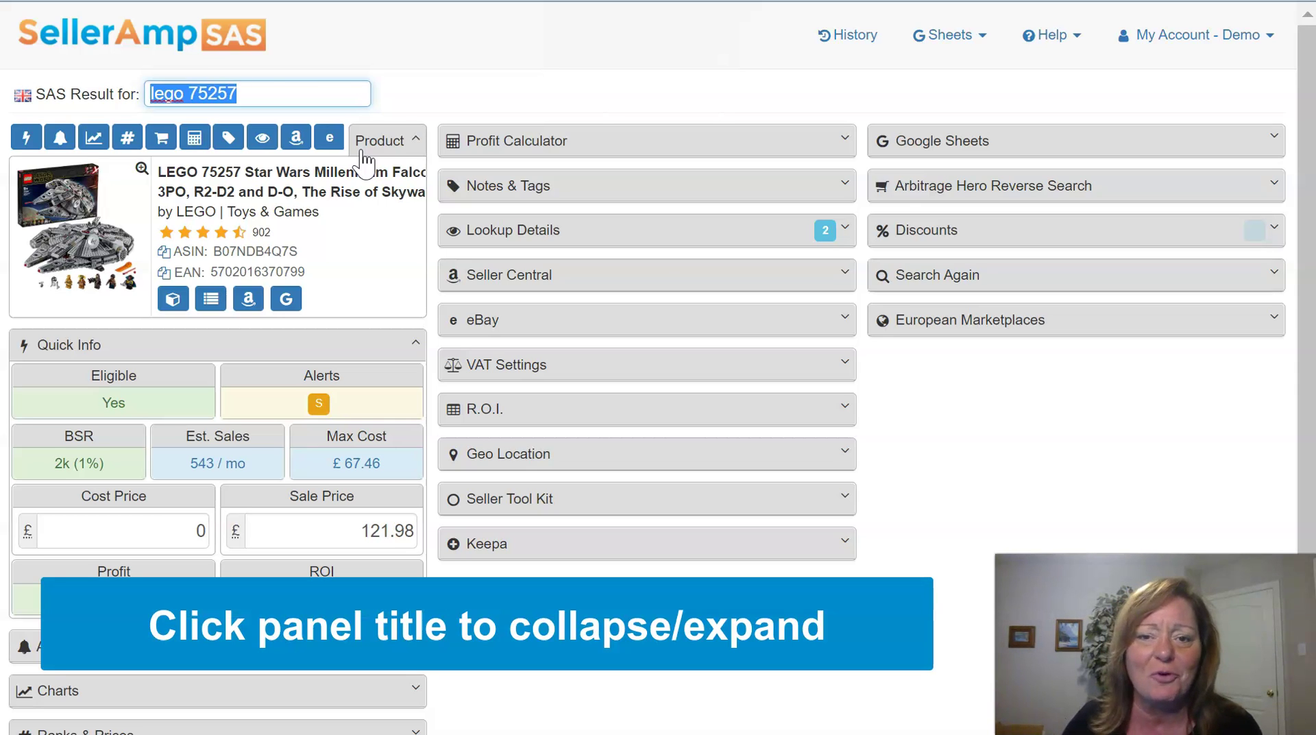
# - Expand the Seller Tool Kit, Geo Location, R.O.I. and VAT Settings panels, and collapse R.O.I. and VAT Settings again
pyautogui.click(845, 498)
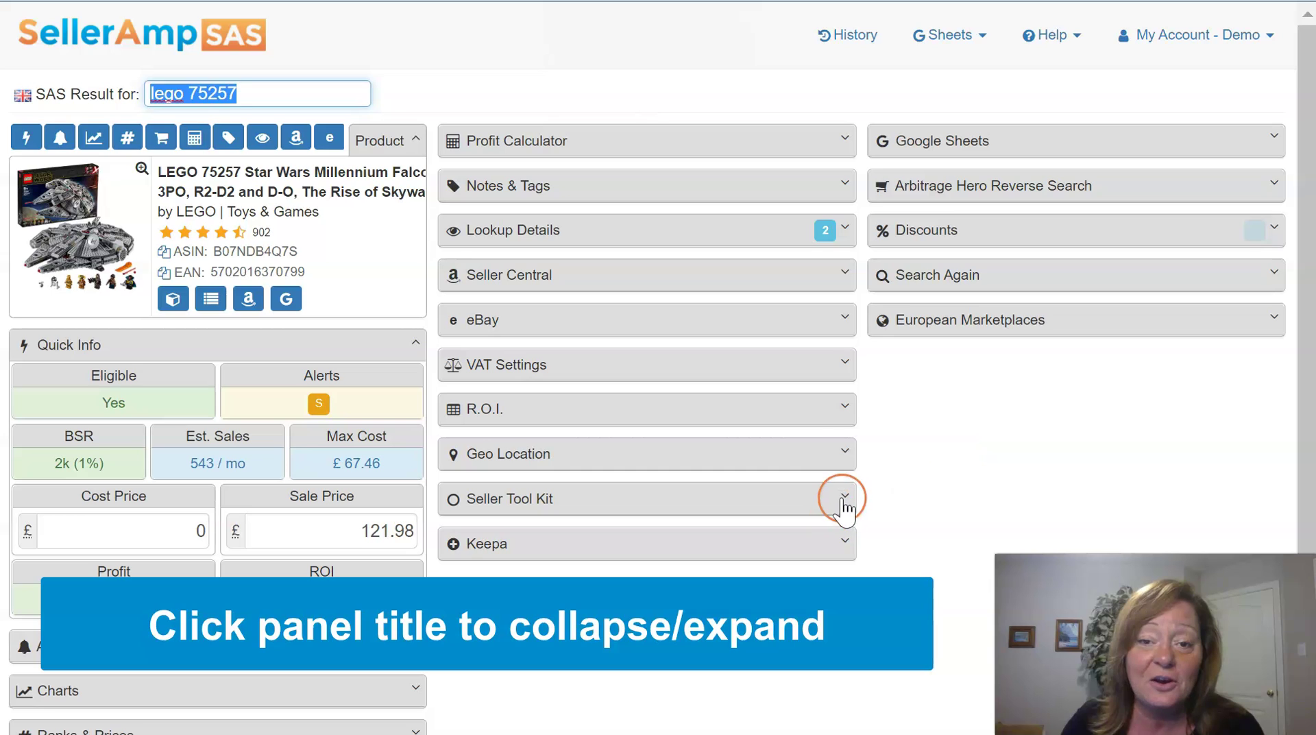
pyautogui.click(839, 454)
pyautogui.click(833, 406)
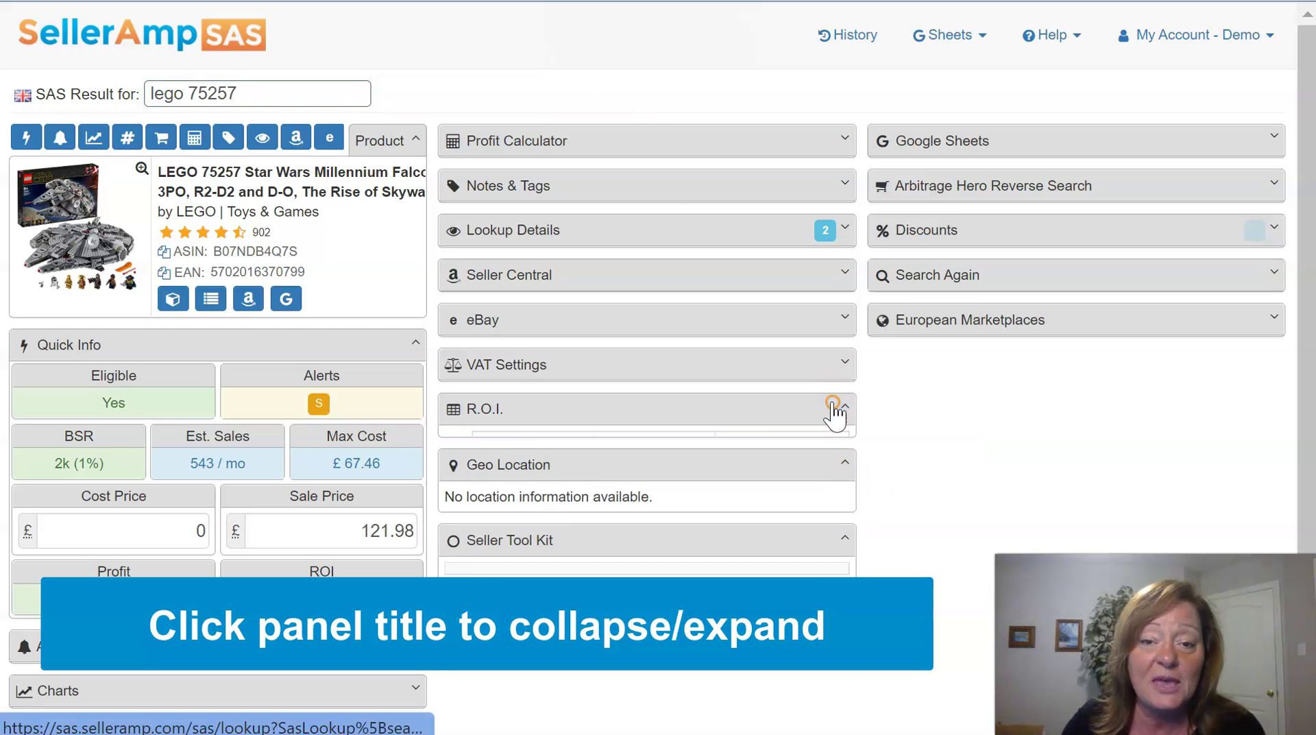
pyautogui.click(838, 361)
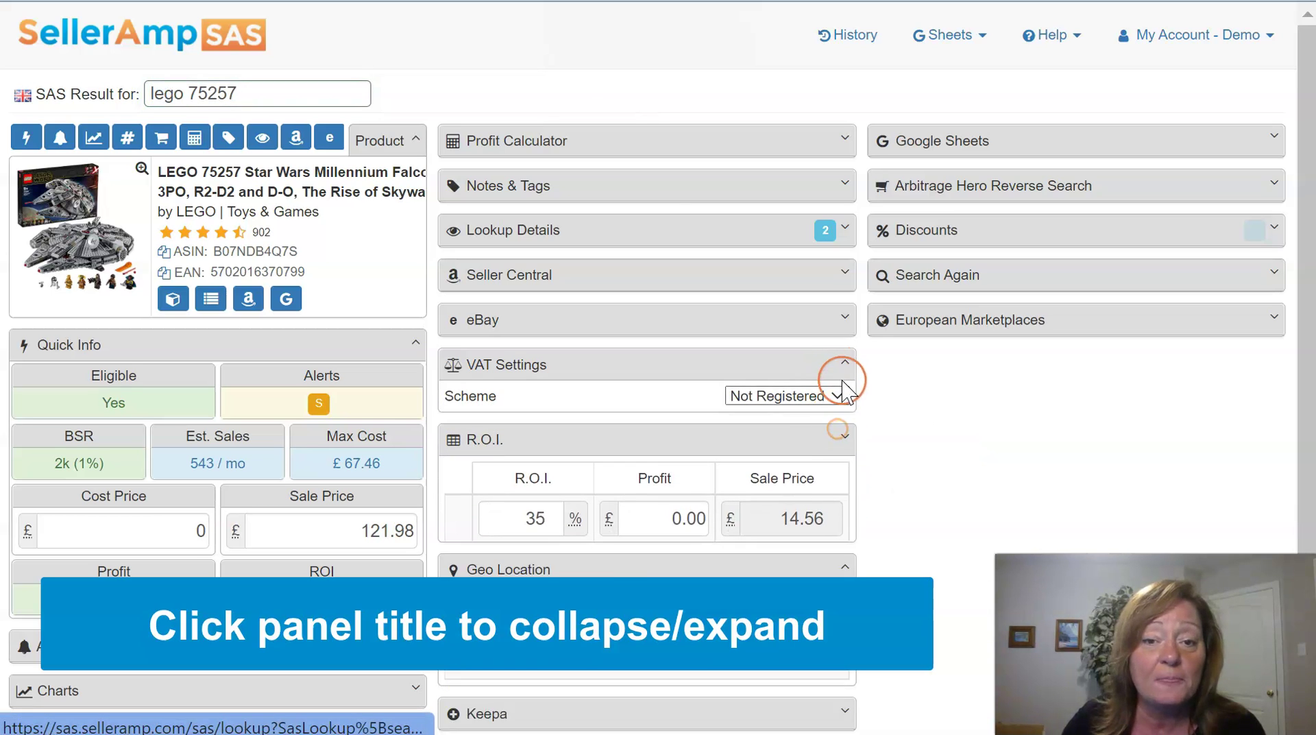
pyautogui.click(837, 431)
pyautogui.click(843, 366)
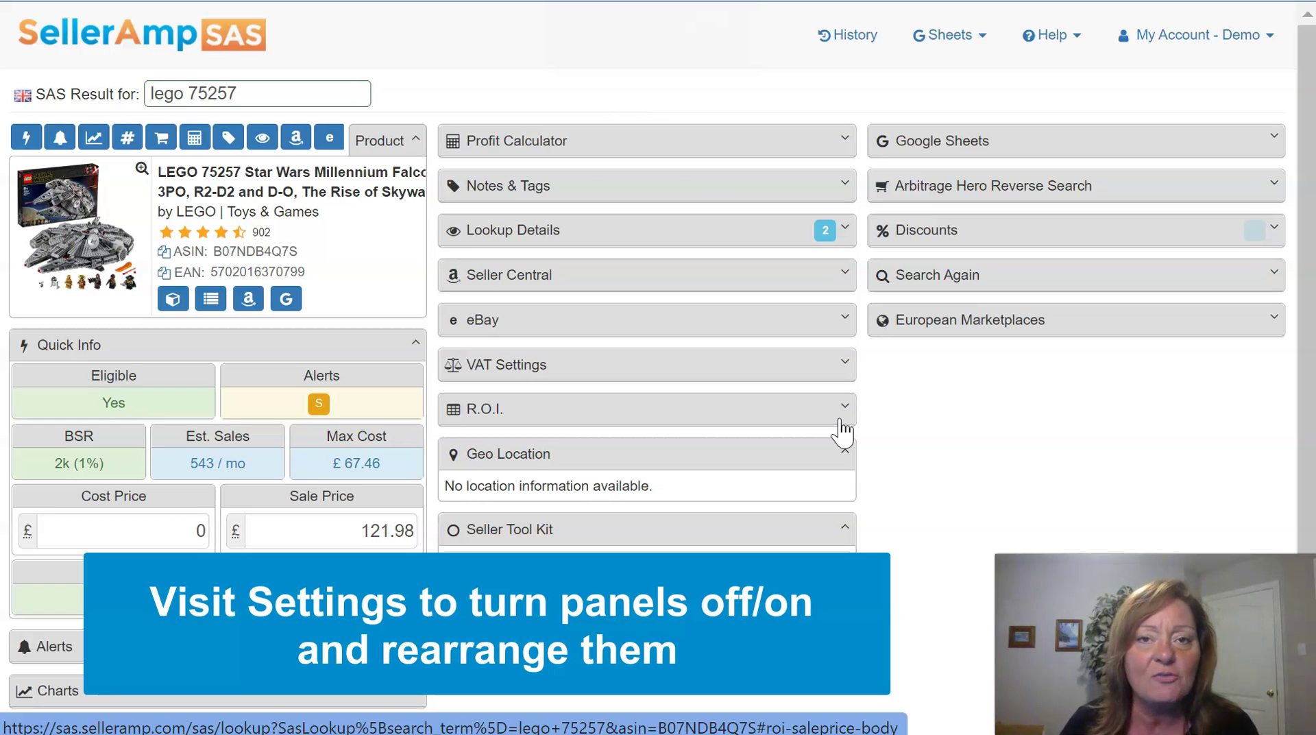
pyautogui.click(814, 419)
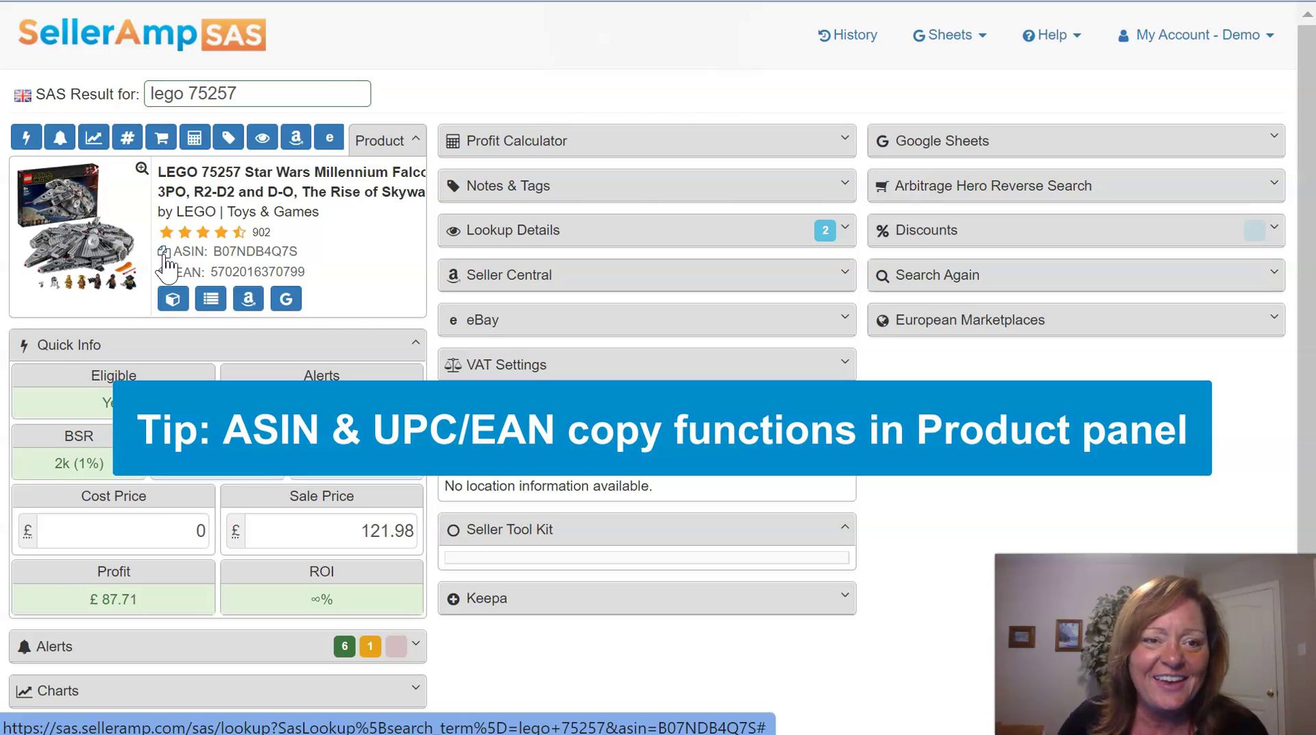
# - Review the EAN copy function and the product's dimensions in the Product panel
pyautogui.click(165, 272)
pyautogui.click(173, 300)
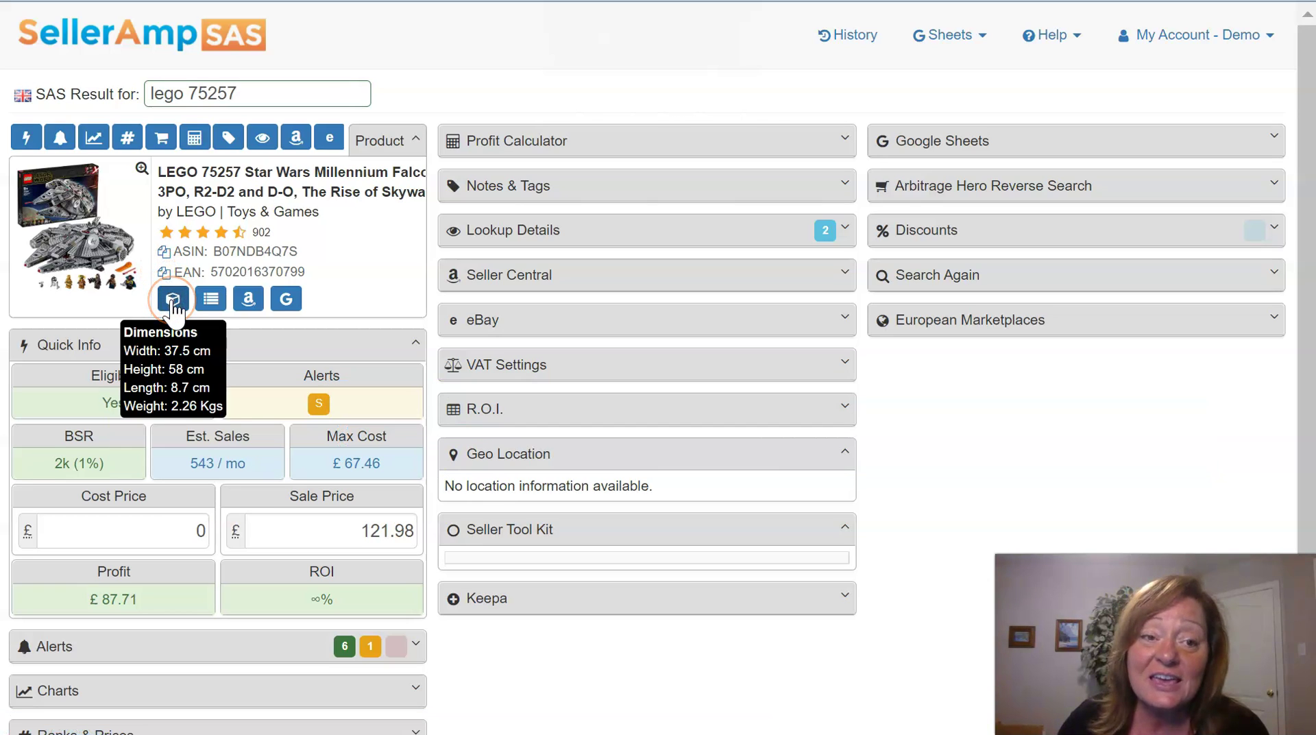
pyautogui.click(212, 302)
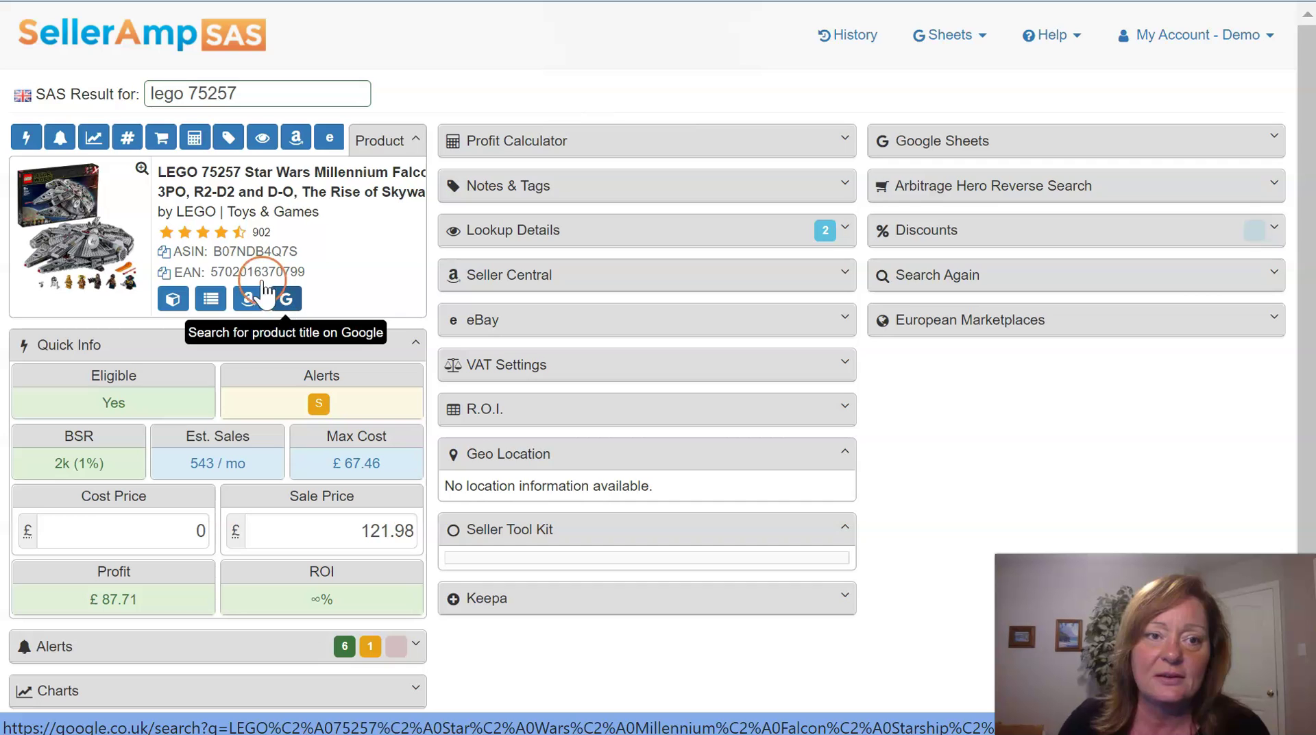
# - Enlarge the product image, browse through the next three pictures and close the image viewer
pyautogui.click(140, 166)
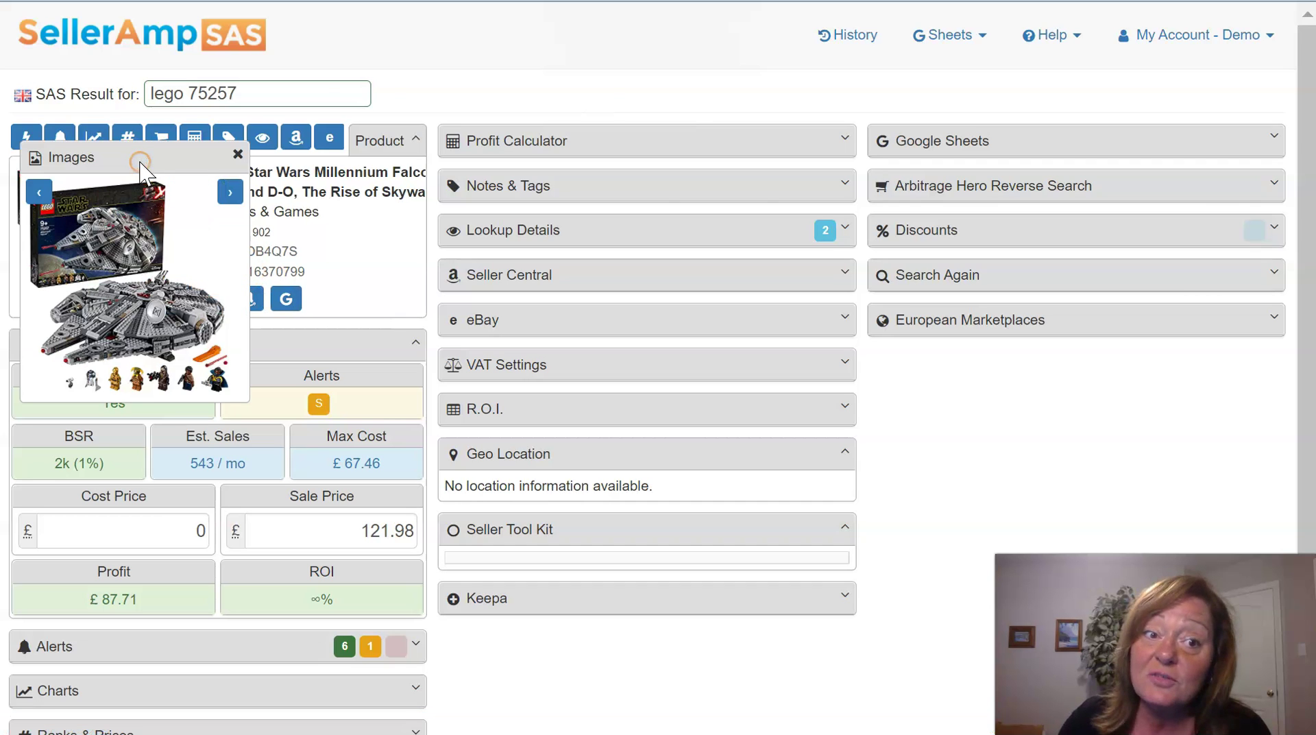
pyautogui.click(230, 193)
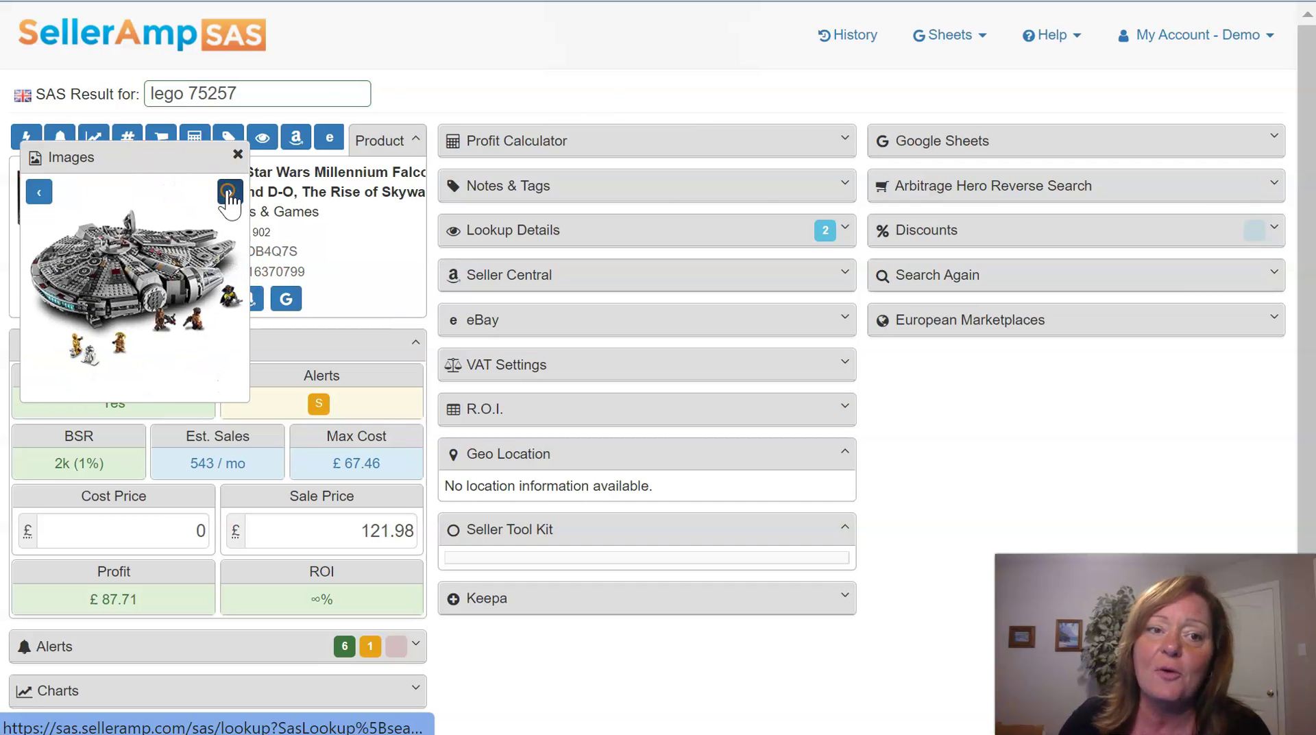
pyautogui.click(230, 193)
pyautogui.click(230, 193)
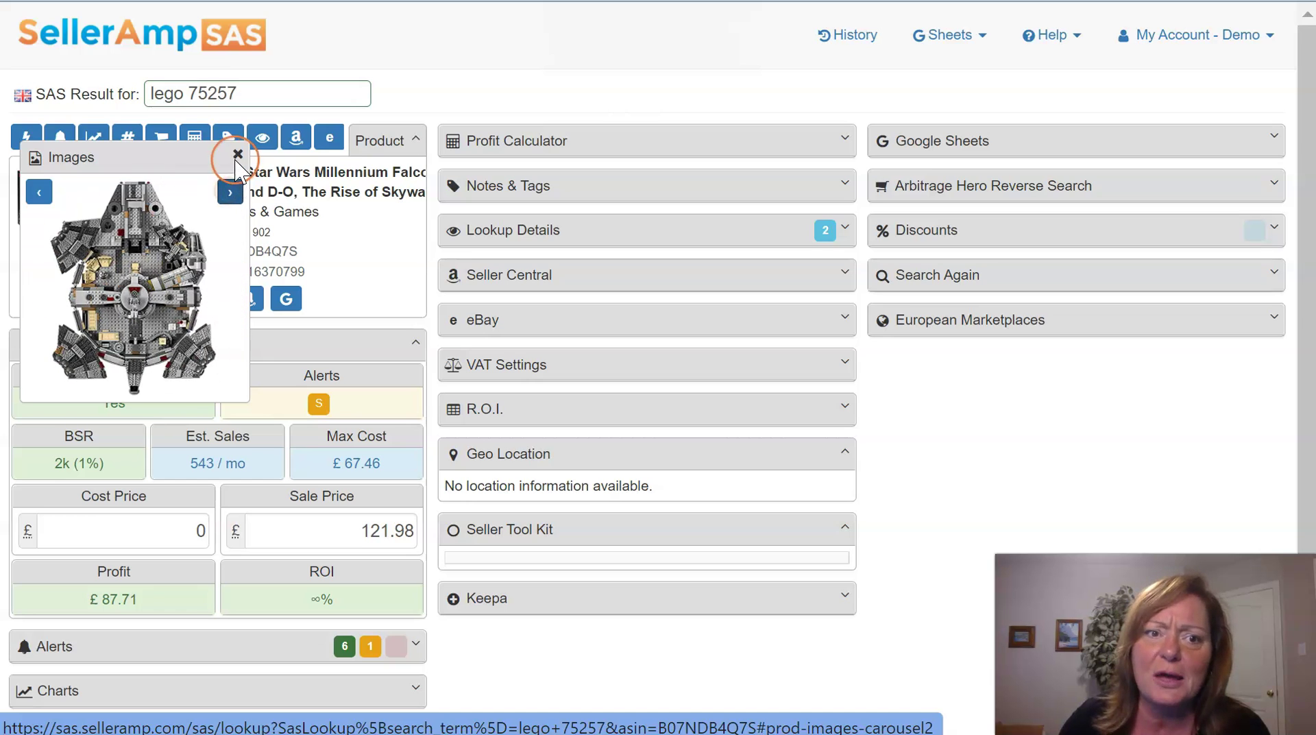
pyautogui.click(238, 154)
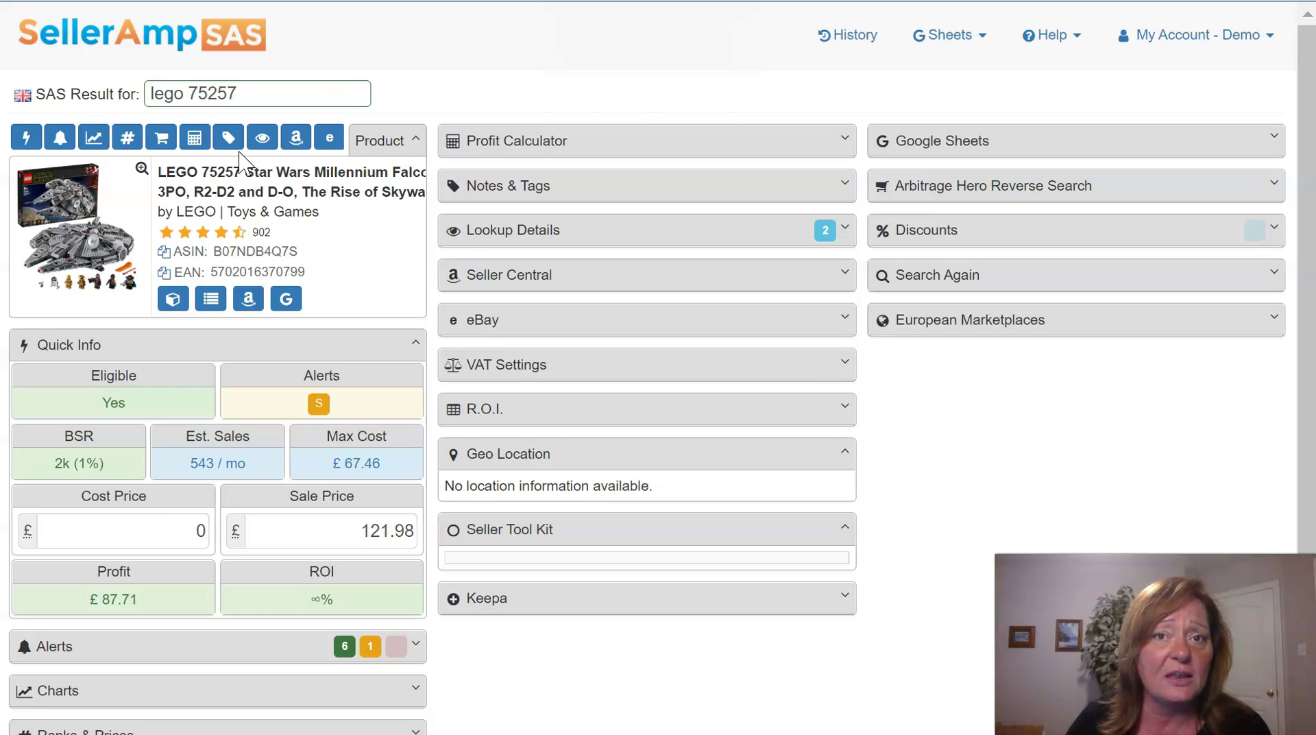
pyautogui.click(232, 128)
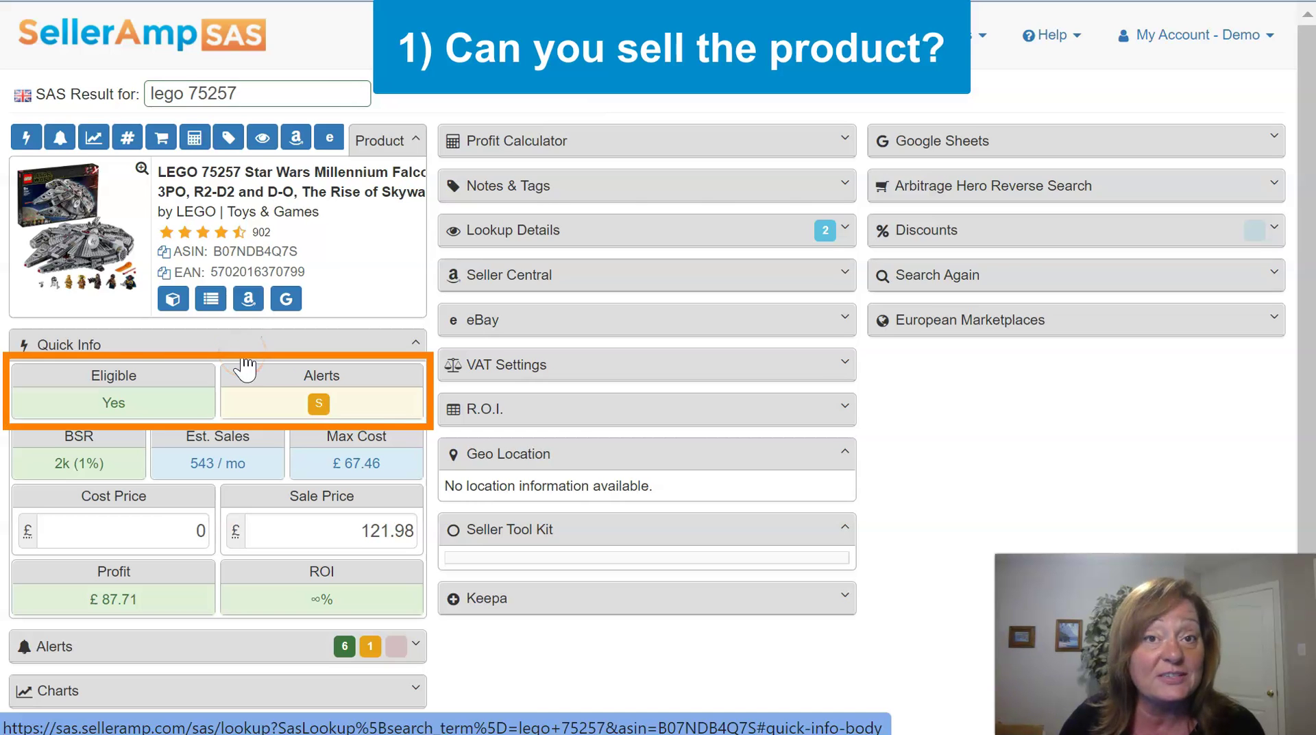
# - Check the product's selling eligibility and the details of its S alert in Quick Info
pyautogui.click(134, 397)
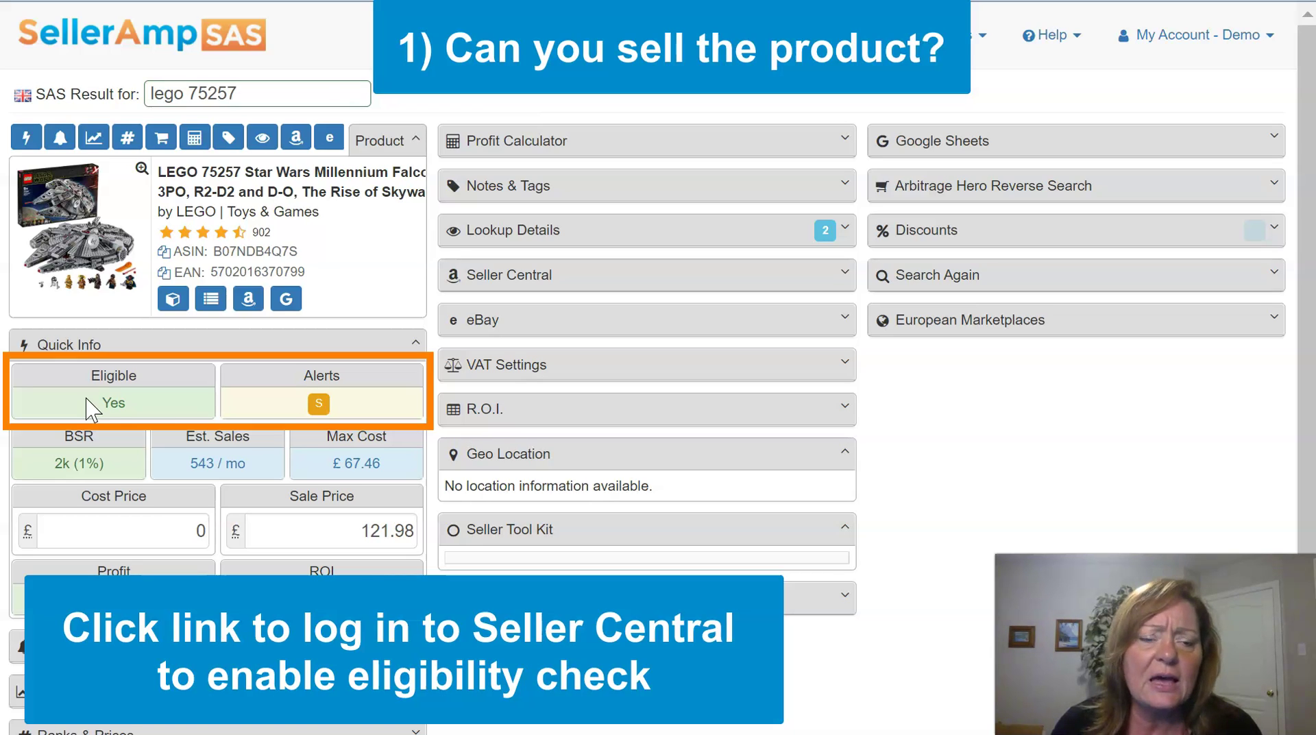
pyautogui.click(89, 398)
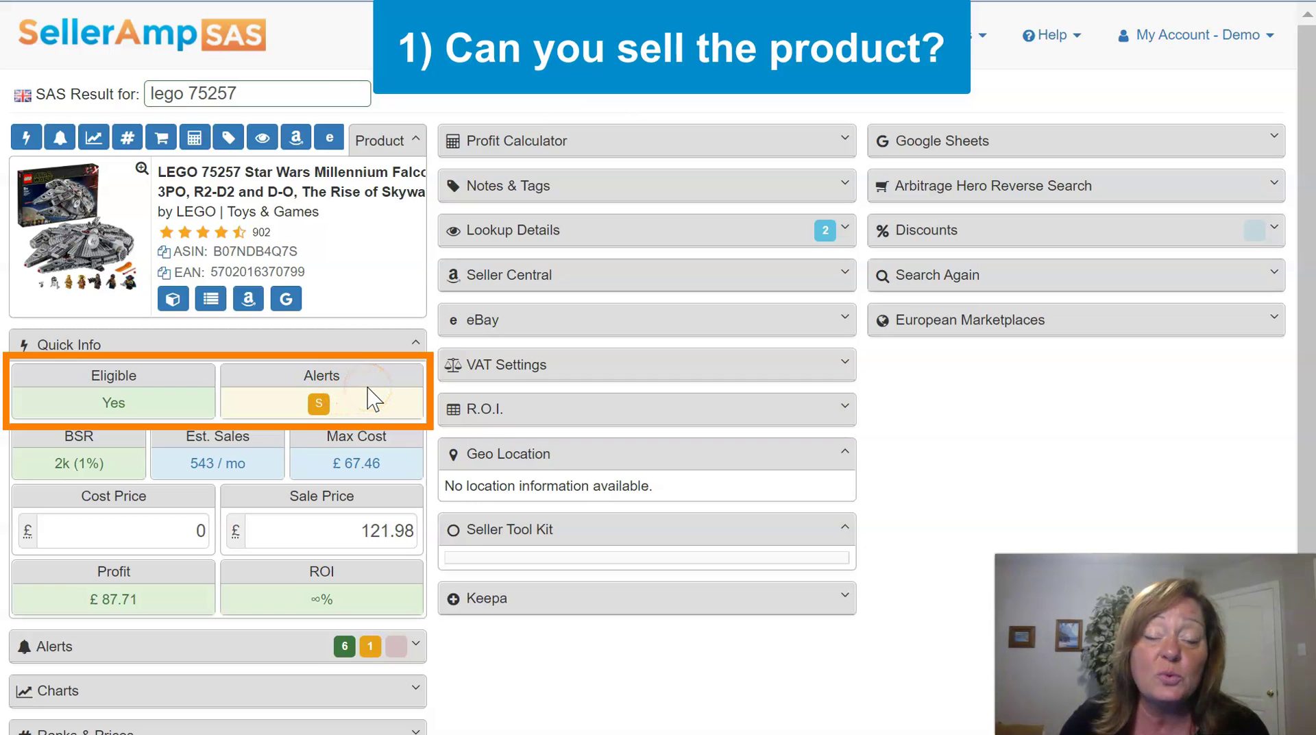
pyautogui.moveTo(321, 404)
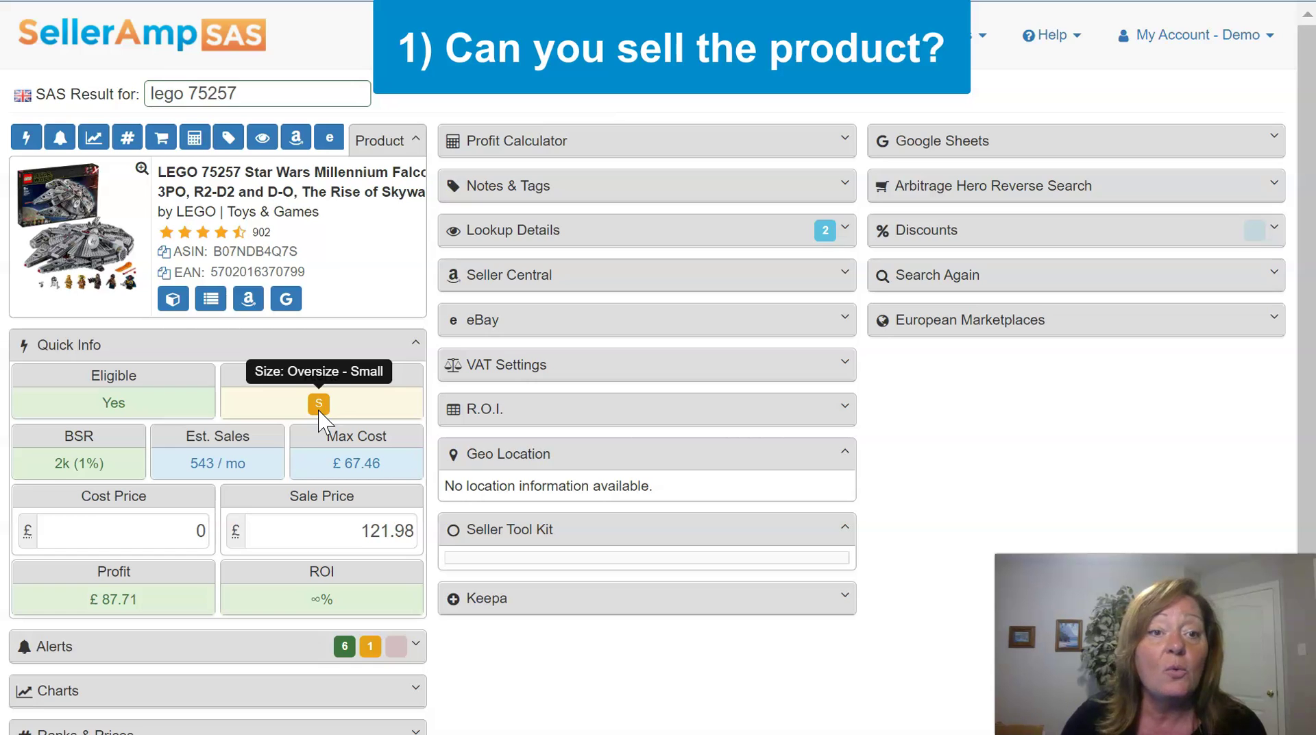
# - Expand the Alerts panel to review its eligibility, hazmat, IP and size details, and collapse it again
pyautogui.scroll(-1, 319, 414)
pyautogui.click(428, 551)
pyautogui.scroll(-2, 425, 557)
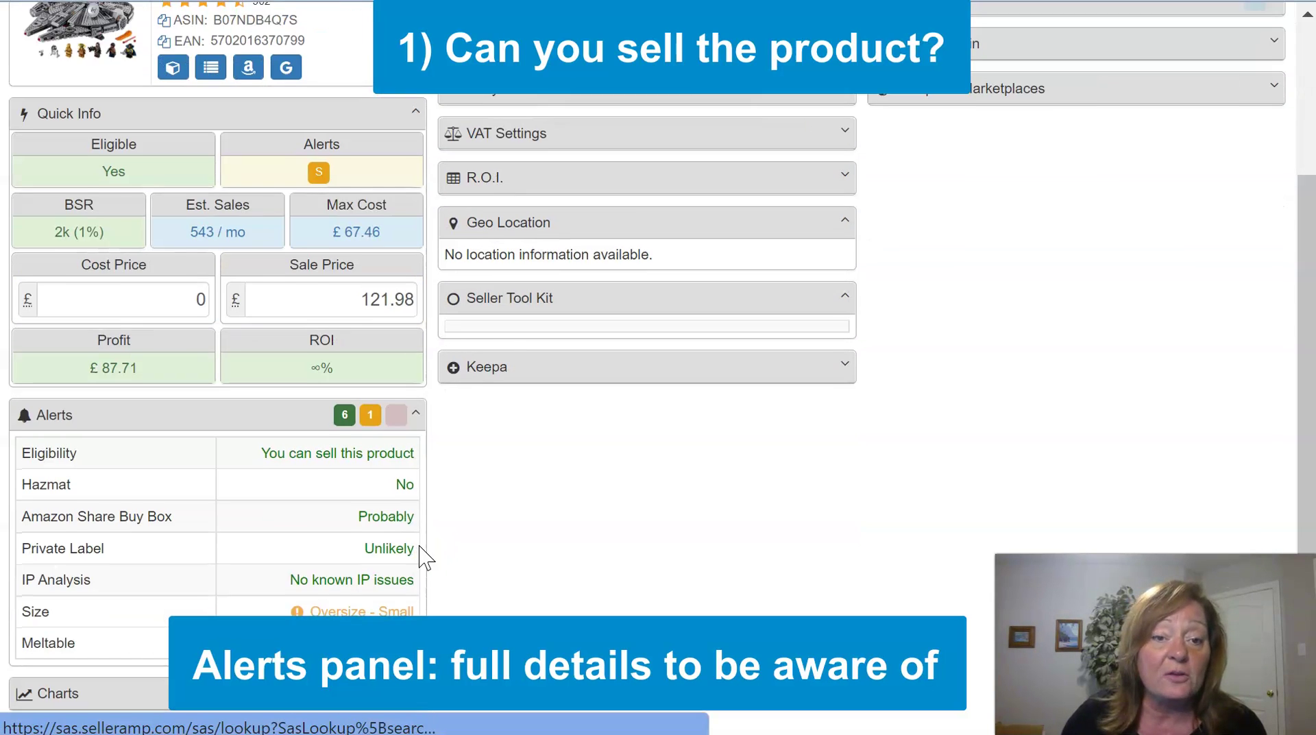
pyautogui.scroll(-1, 425, 556)
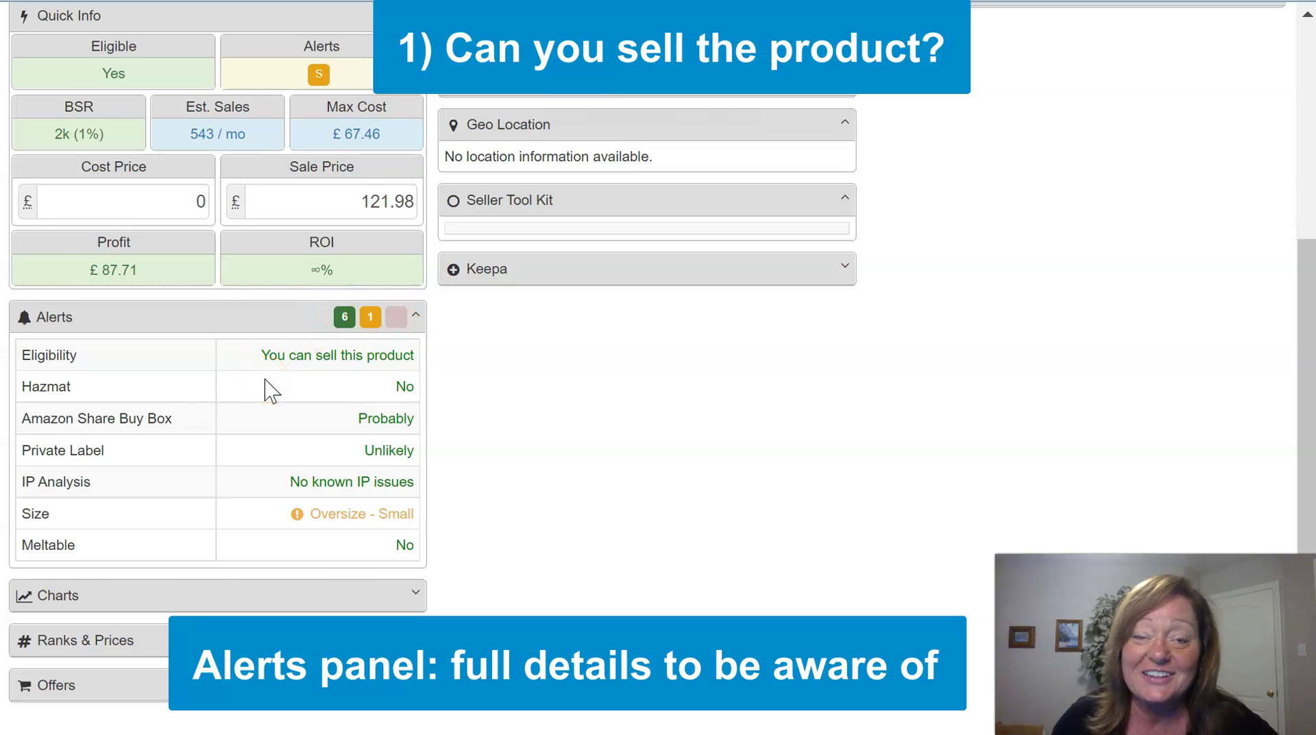
pyautogui.click(287, 322)
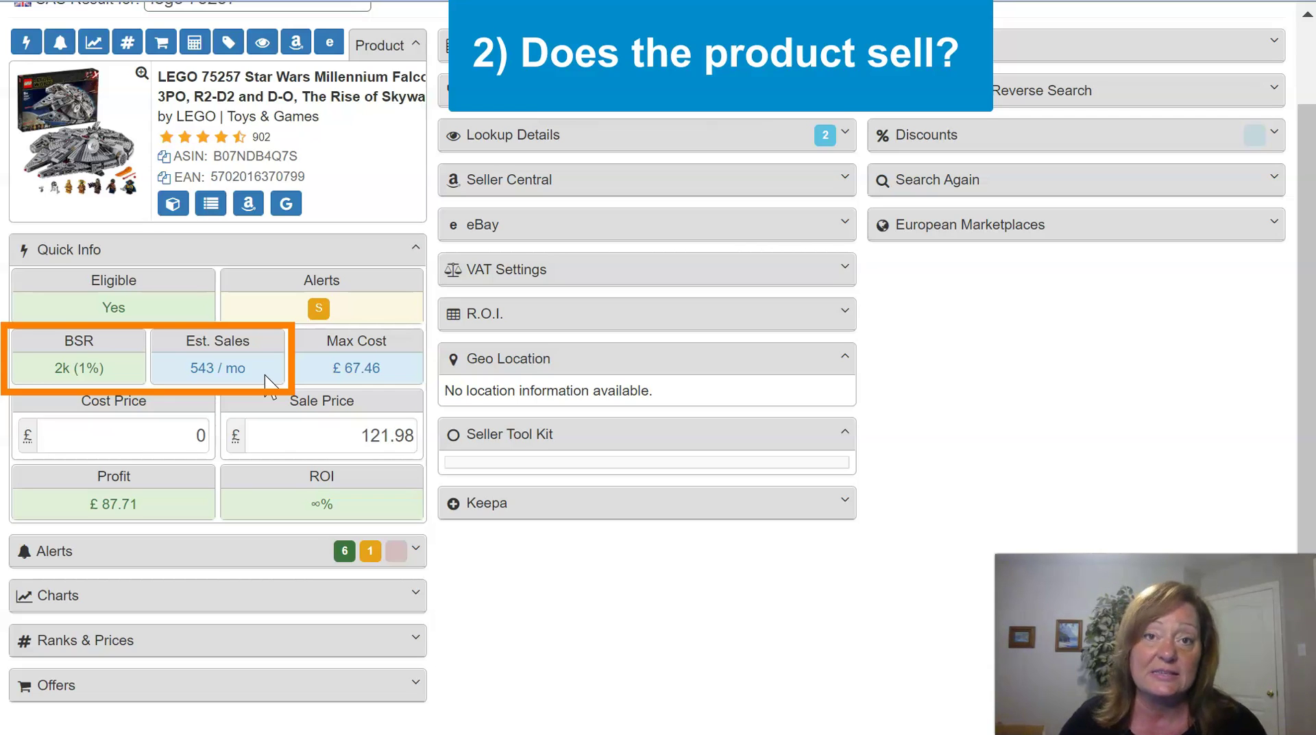
# - Check the BSR and estimated sales, and expand the Charts panel to examine the product's price and rank history
pyautogui.click(281, 355)
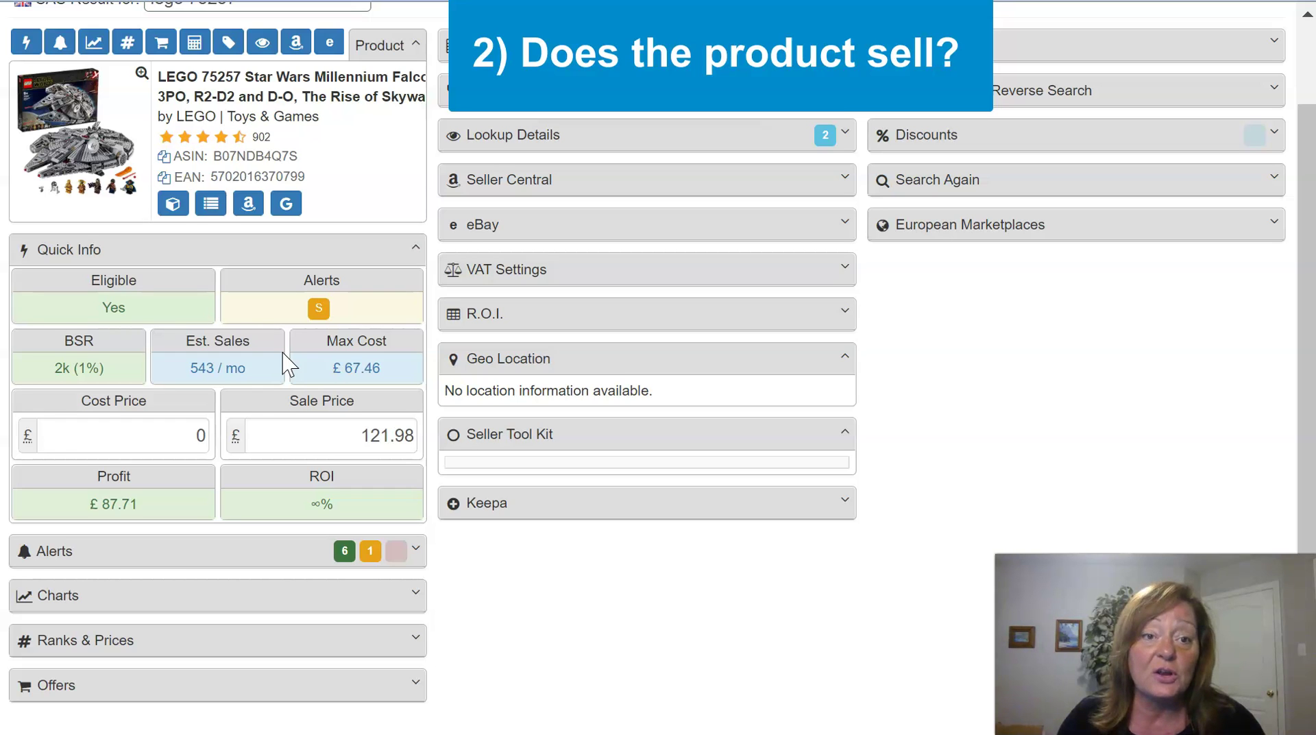
pyautogui.click(409, 597)
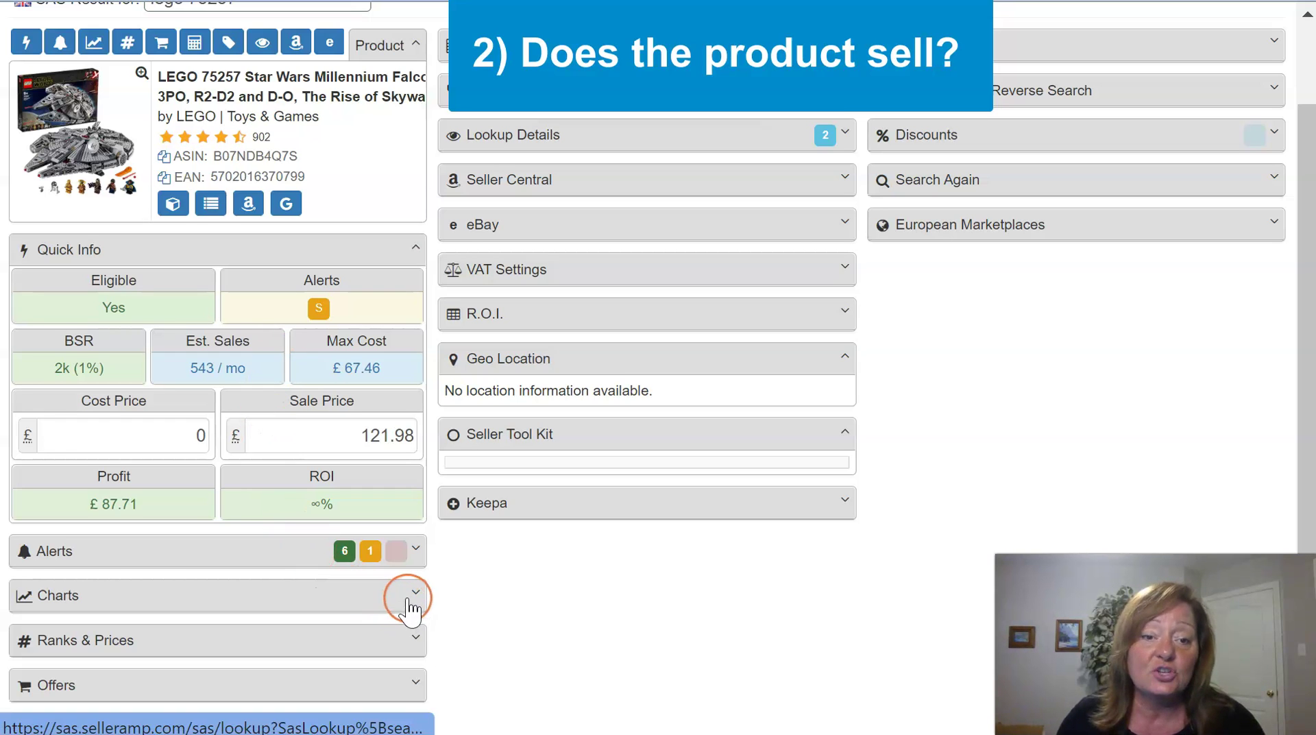
pyautogui.scroll(-1, 408, 603)
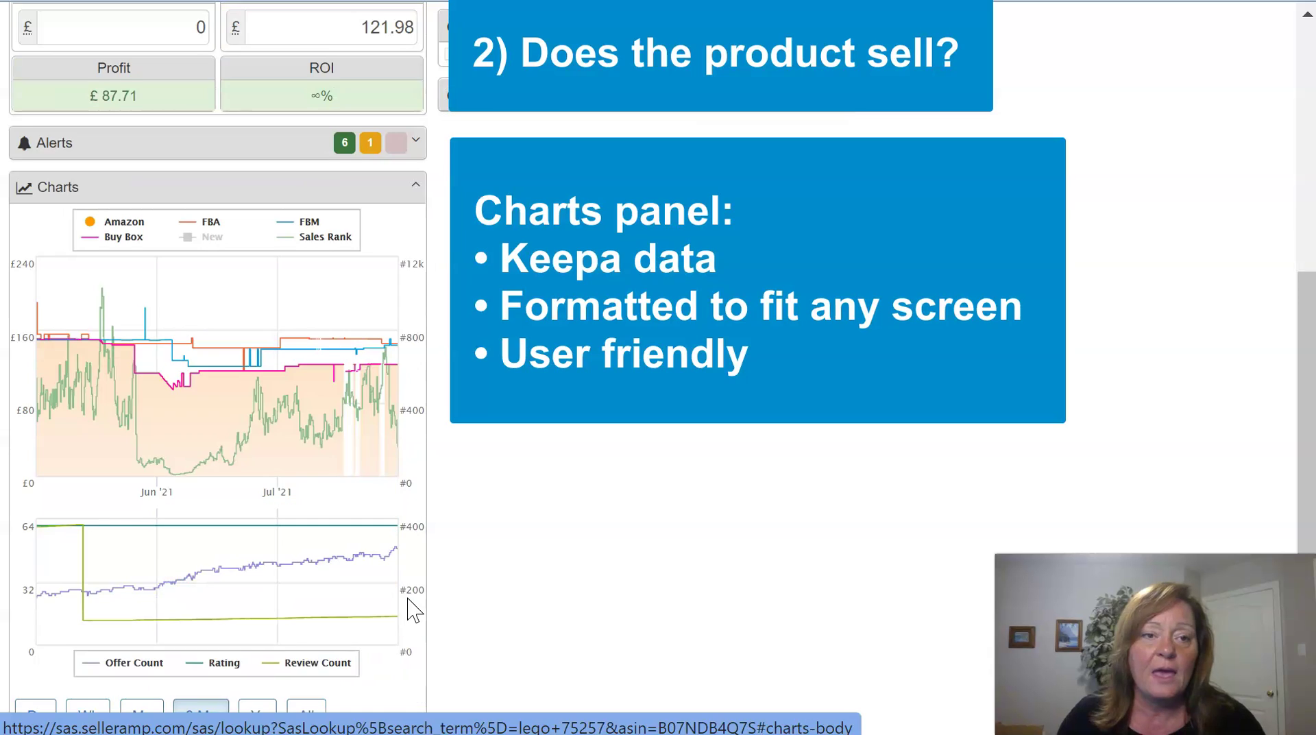
pyautogui.scroll(-2, 409, 612)
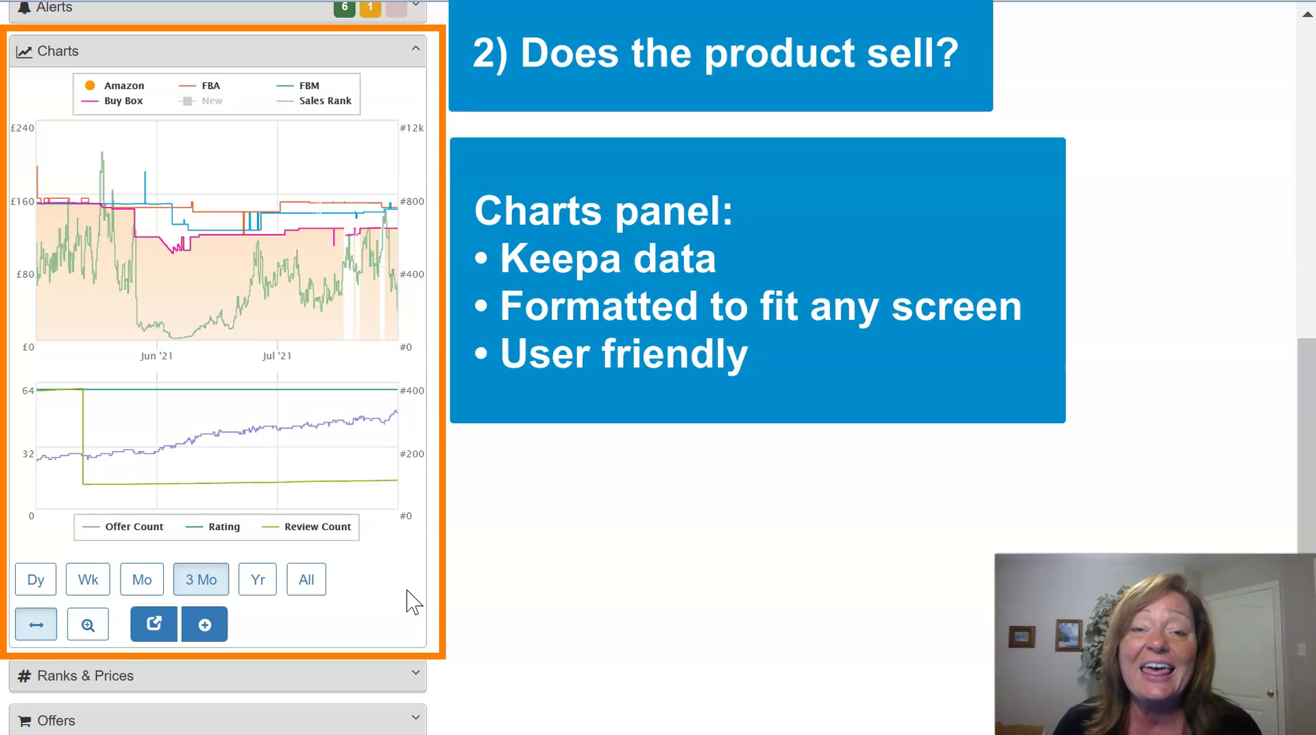
pyautogui.click(397, 601)
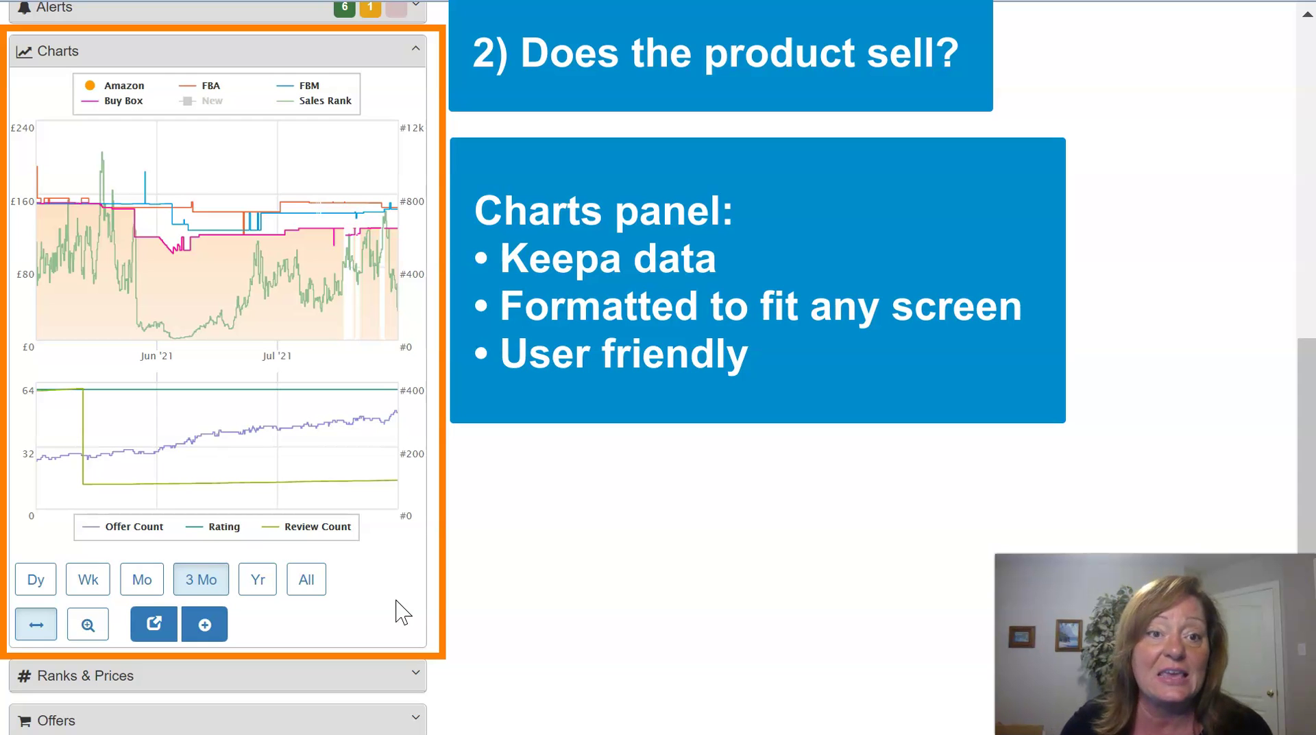
pyautogui.click(382, 617)
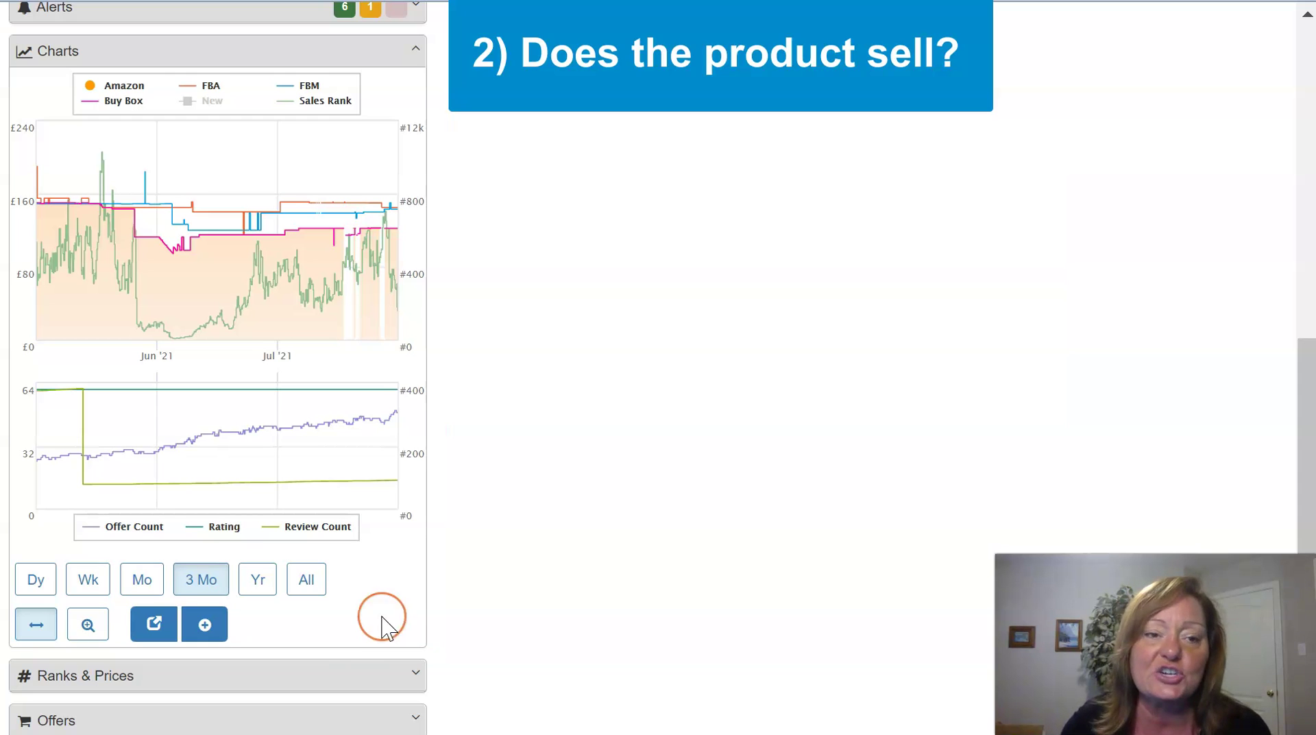
# - Inspect the June data points on the price chart, and toggle the Amazon series off and back on
pyautogui.click(191, 245)
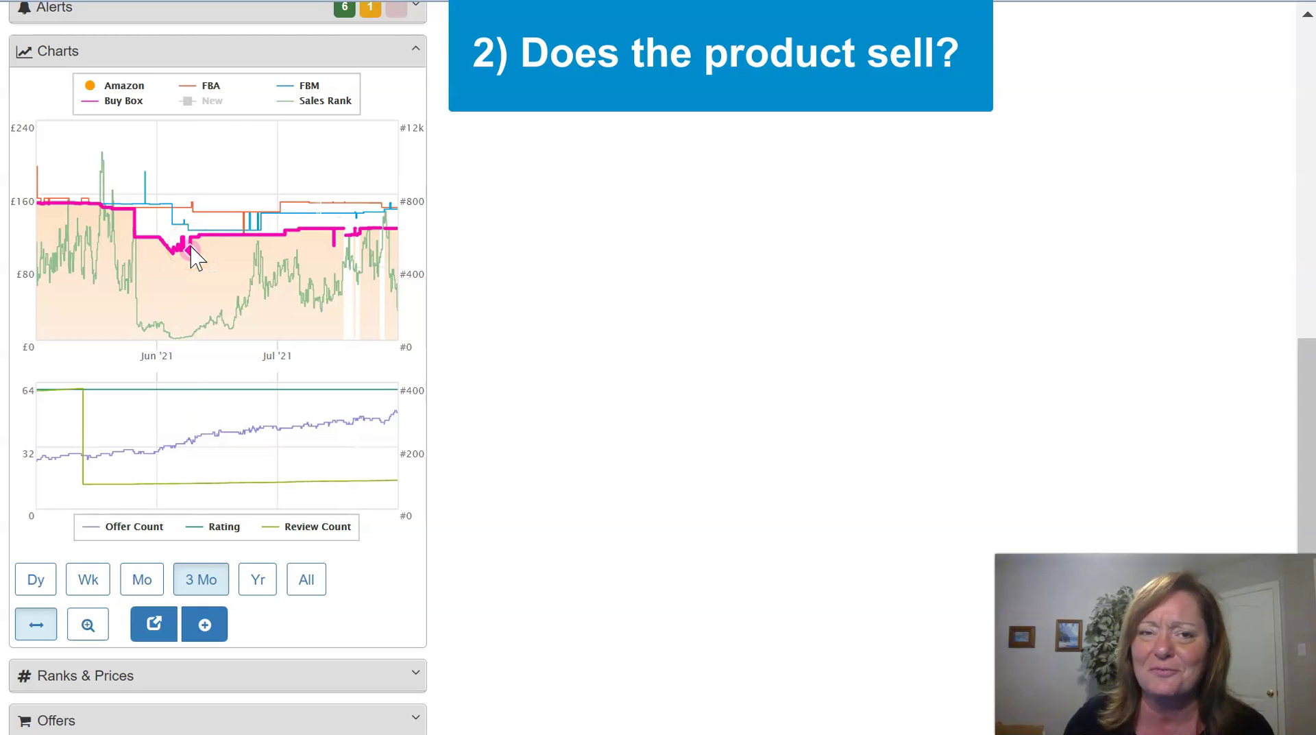
pyautogui.click(200, 247)
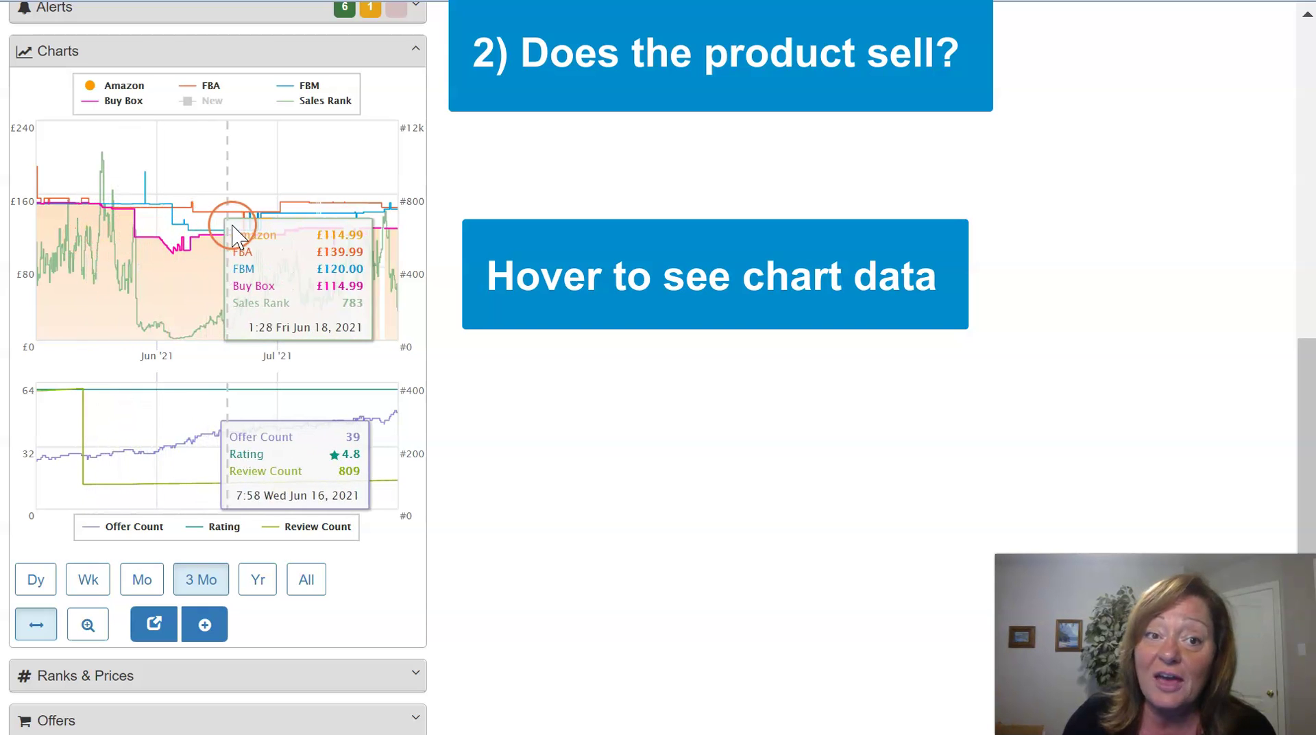
pyautogui.click(118, 86)
pyautogui.click(117, 87)
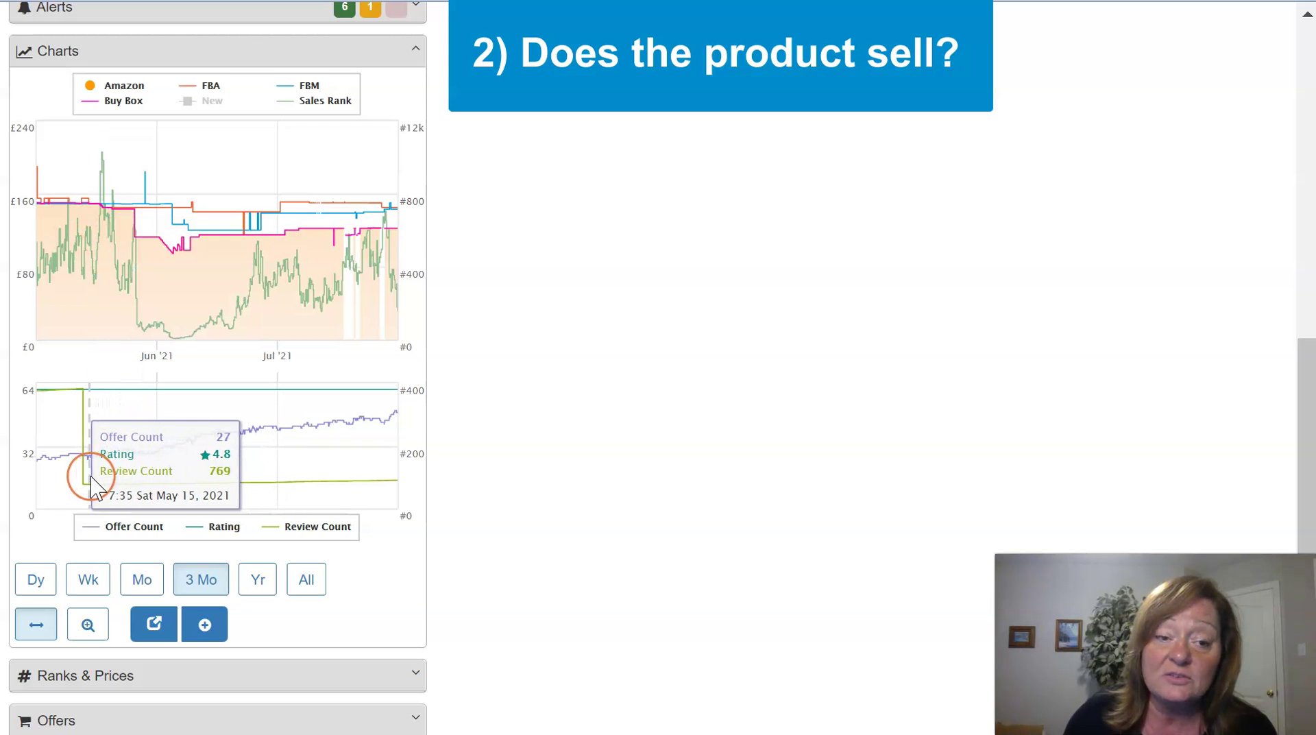
# - View the charts over one month, one year and all time, and return to the 3-month range
pyautogui.click(141, 577)
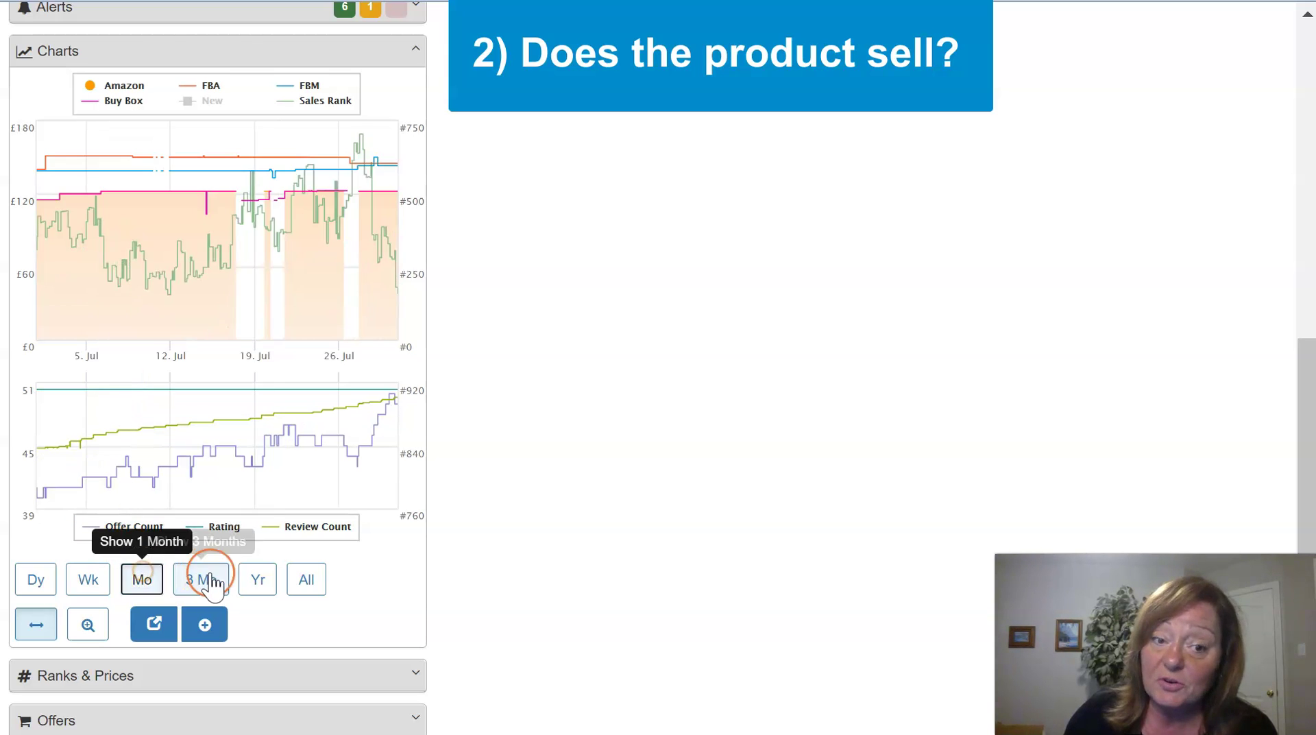
pyautogui.click(257, 584)
pyautogui.click(301, 583)
pyautogui.click(199, 576)
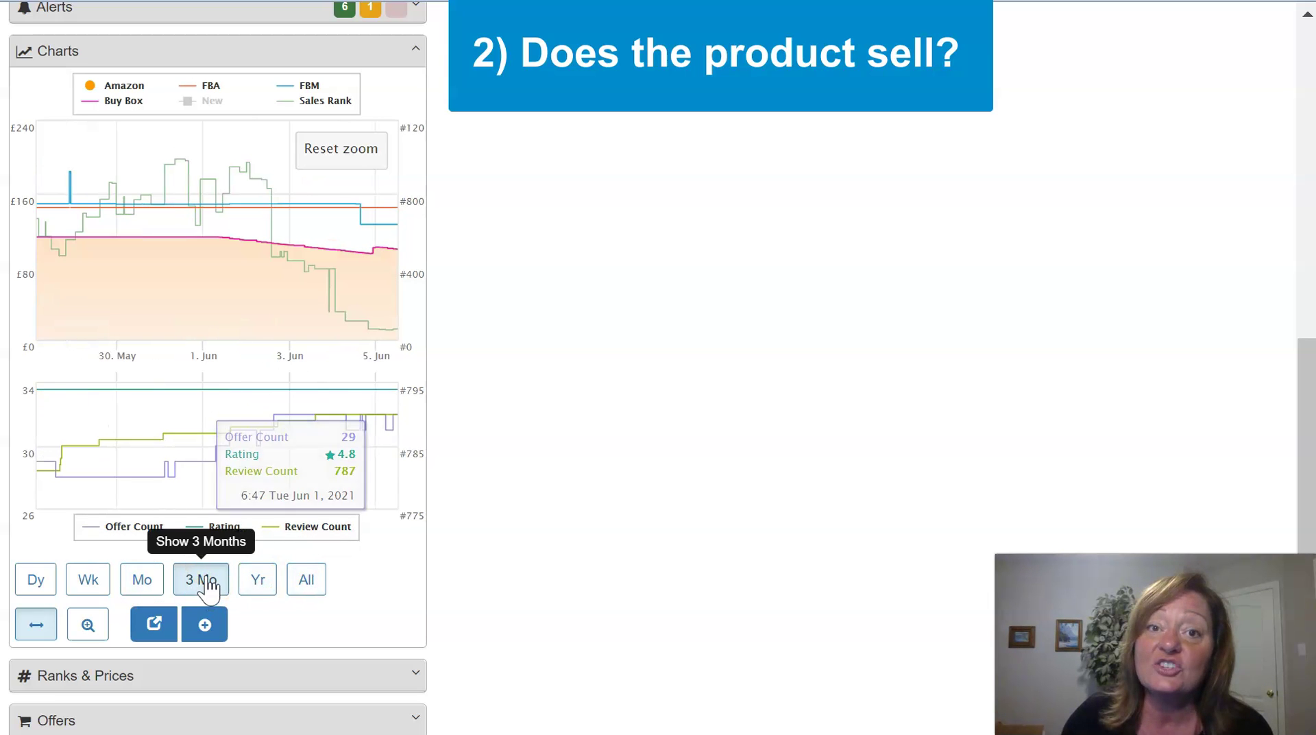
# - Zoom the price chart in on the period from about 30 May to 2 June
pyautogui.click(88, 624)
pyautogui.click(117, 291)
pyautogui.moveTo(116, 290); pyautogui.dragTo(276, 263)
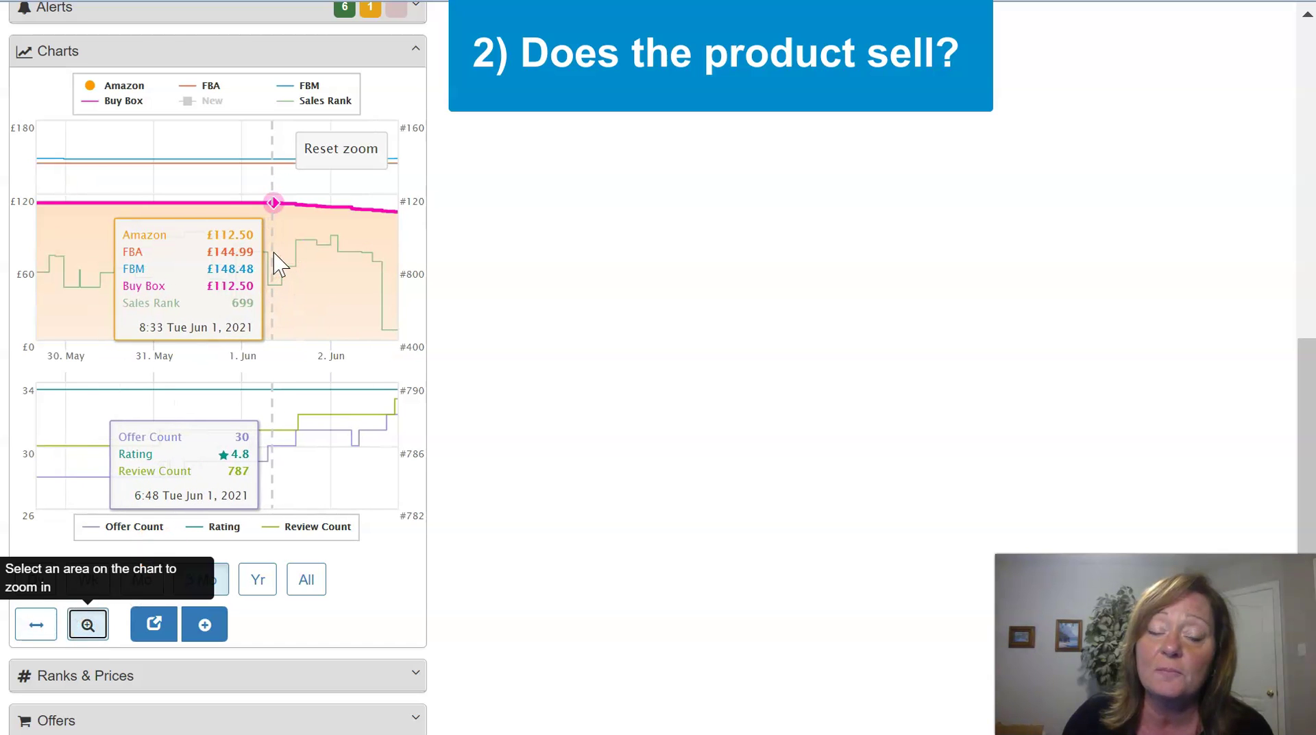
# - Switch the chart to pan mode and move it along the date line to see the surrounding late-May data
pyautogui.click(36, 625)
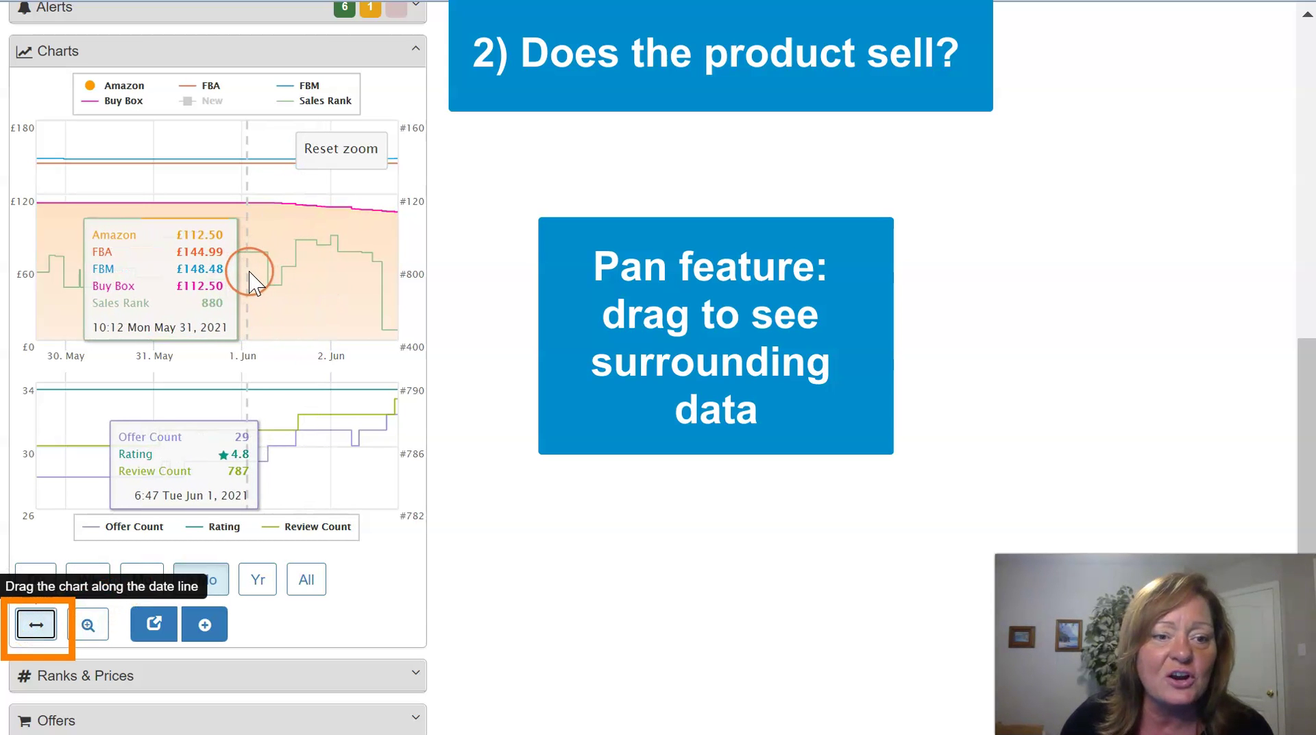
pyautogui.moveTo(102, 271)
pyautogui.mouseDown()
pyautogui.moveTo(382, 278)
pyautogui.moveTo(96, 281)
pyautogui.mouseUp()
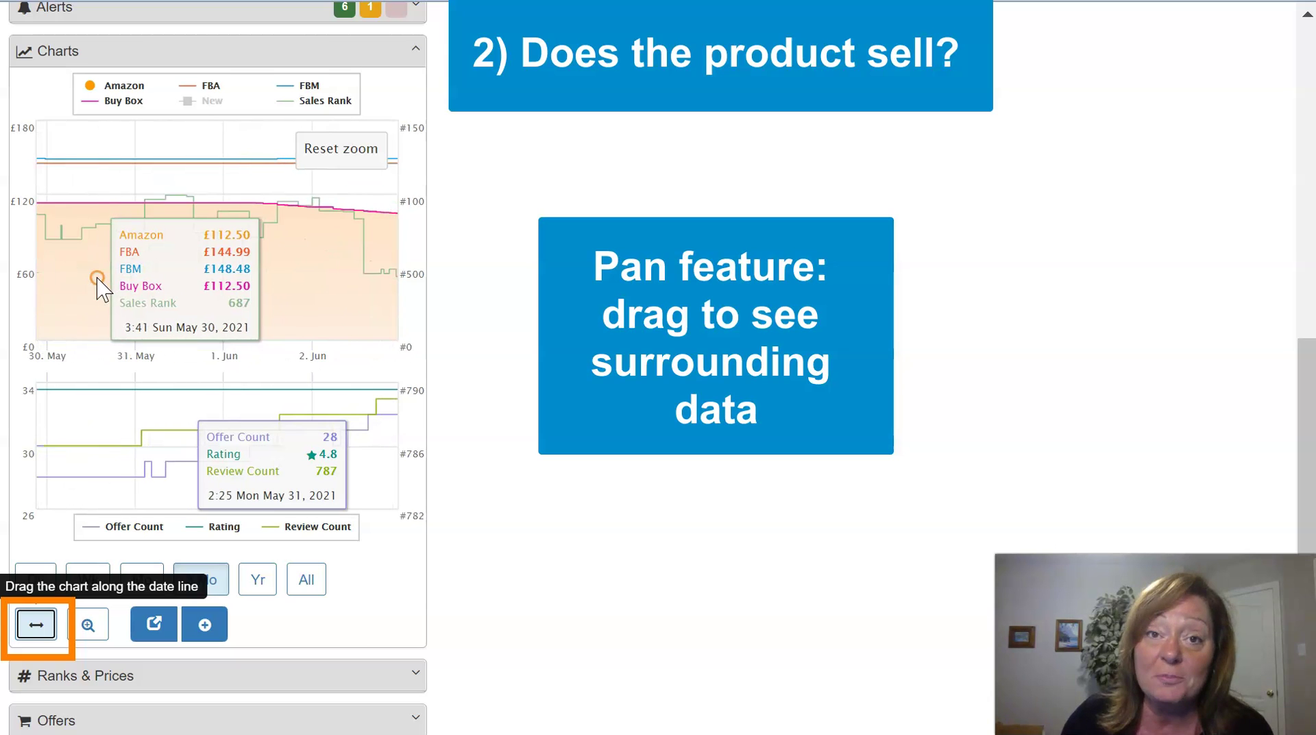
pyautogui.moveTo(278, 269)
pyautogui.mouseDown()
pyautogui.moveTo(343, 270)
pyautogui.moveTo(214, 269)
pyautogui.moveTo(295, 271)
pyautogui.mouseUp()
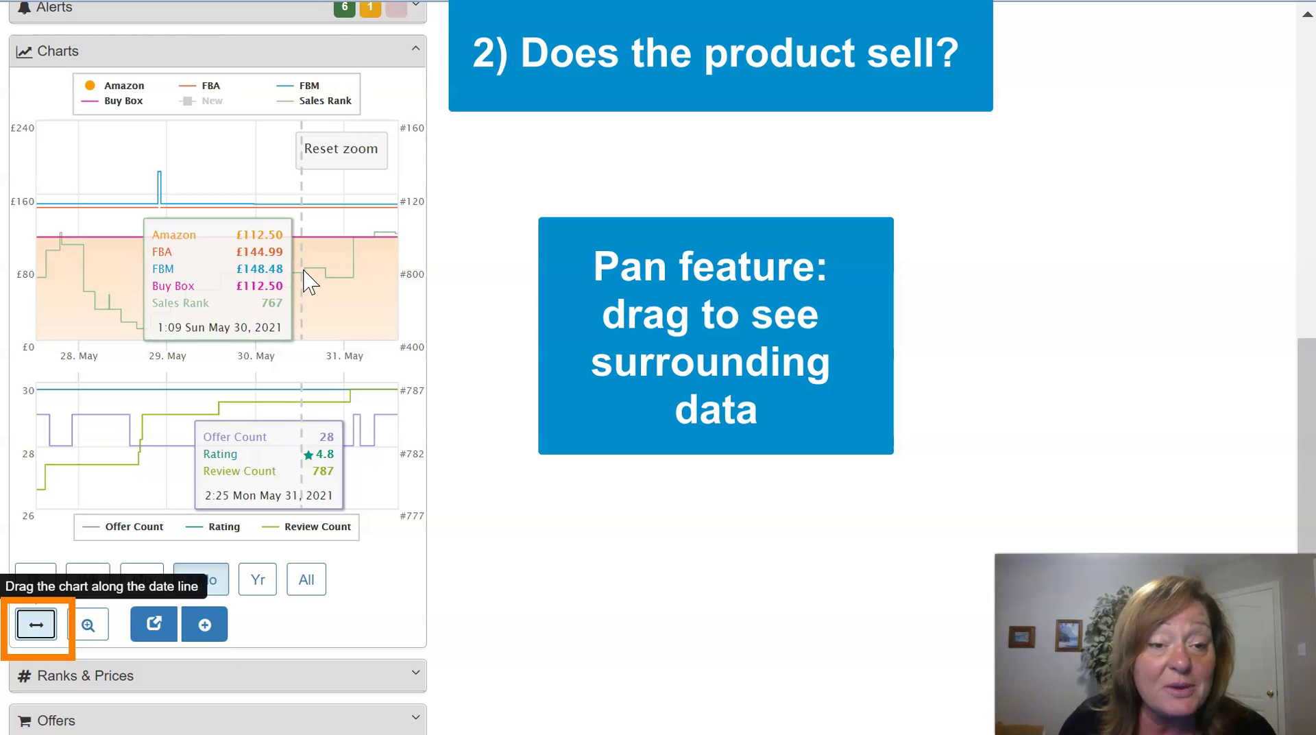
# - Check the options for opening the chart in a new window and viewing it on Keepa
pyautogui.click(252, 481)
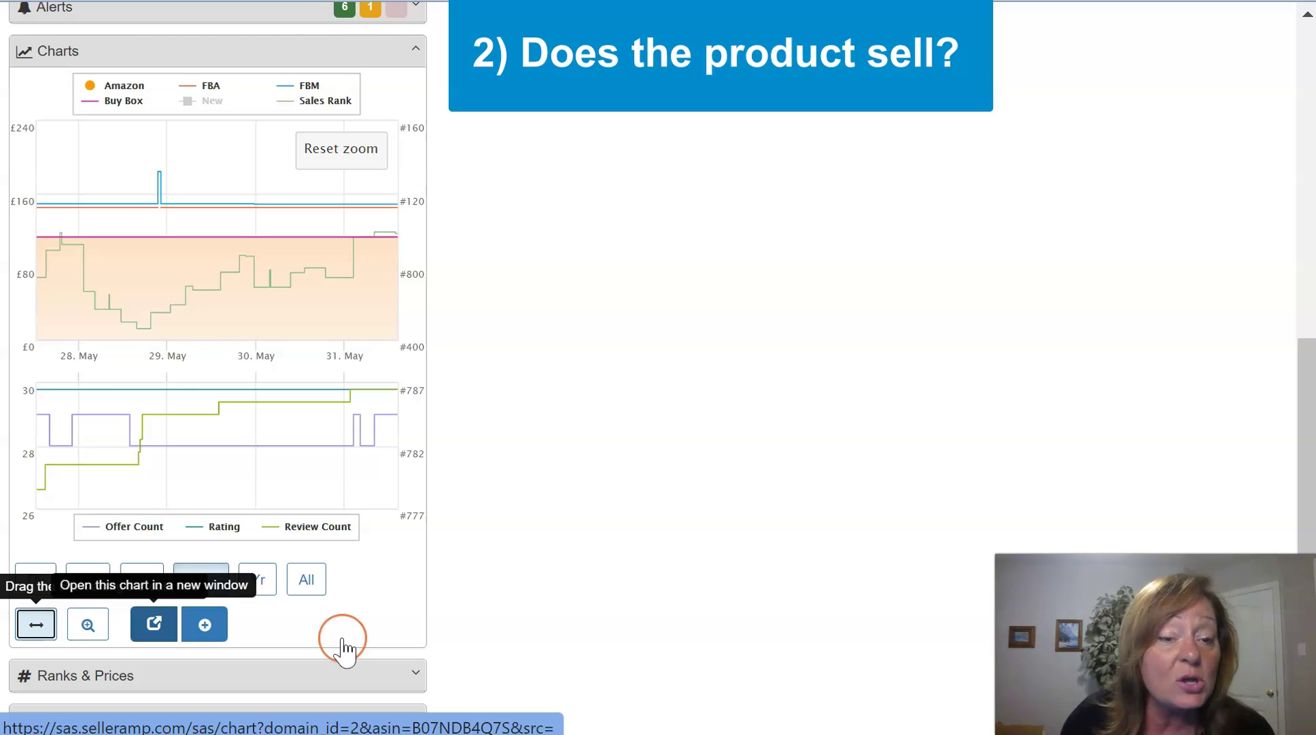
pyautogui.click(201, 625)
pyautogui.click(162, 632)
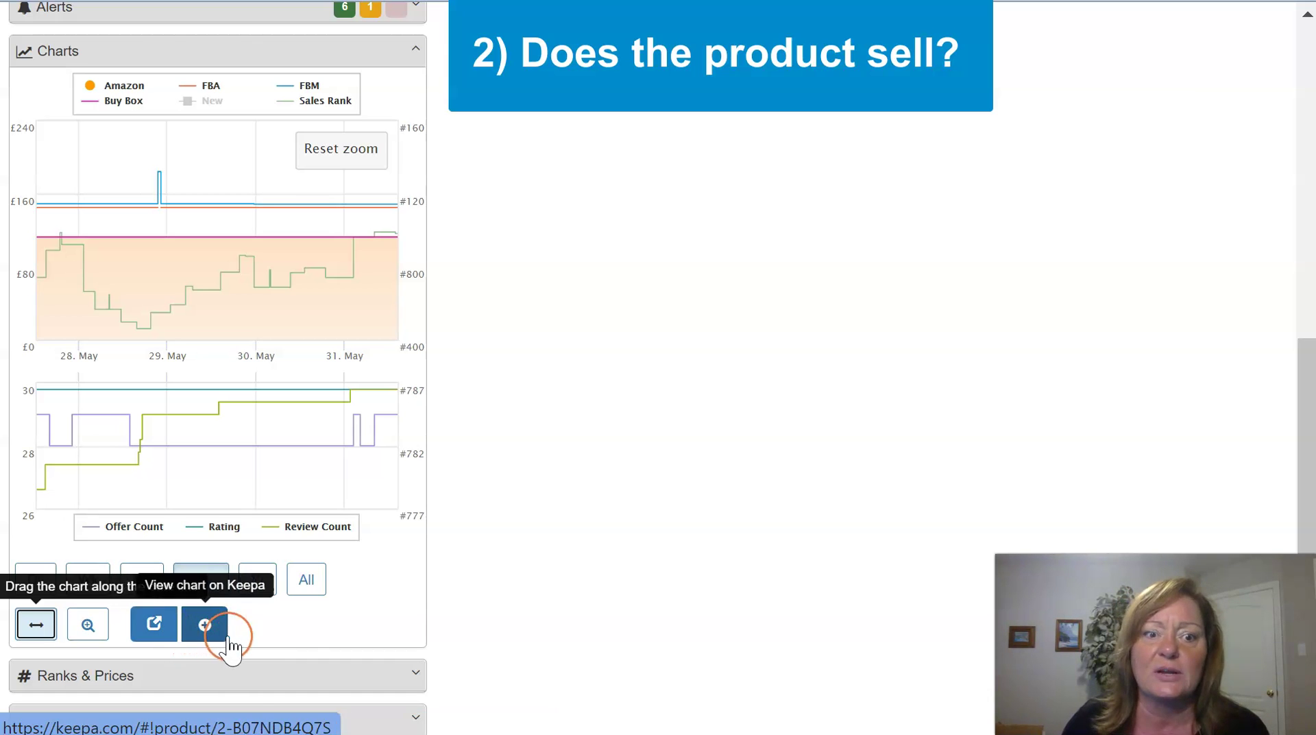
pyautogui.click(310, 589)
# - Expand Ranks & Prices to review the 90-day BSR, prices, Keepa BSR drops, estimated sales and time to sale
pyautogui.scroll(-1, 310, 595)
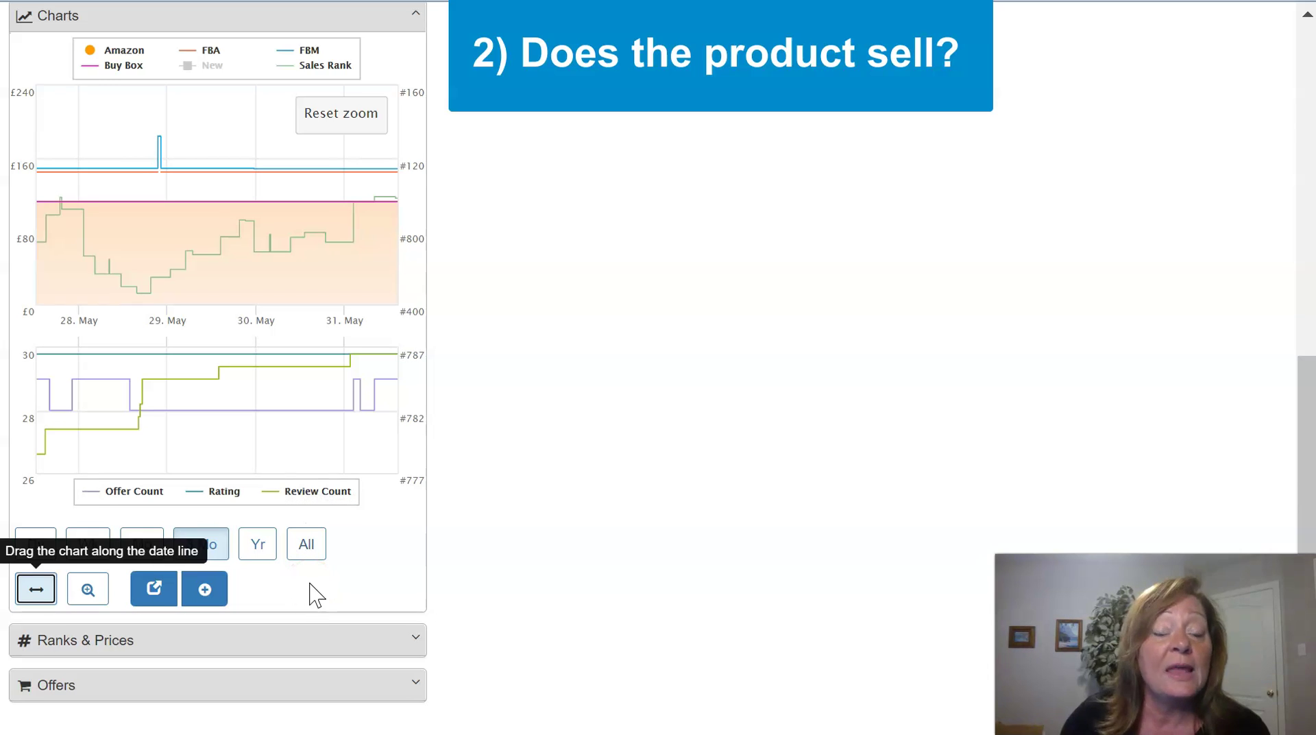
pyautogui.click(315, 591)
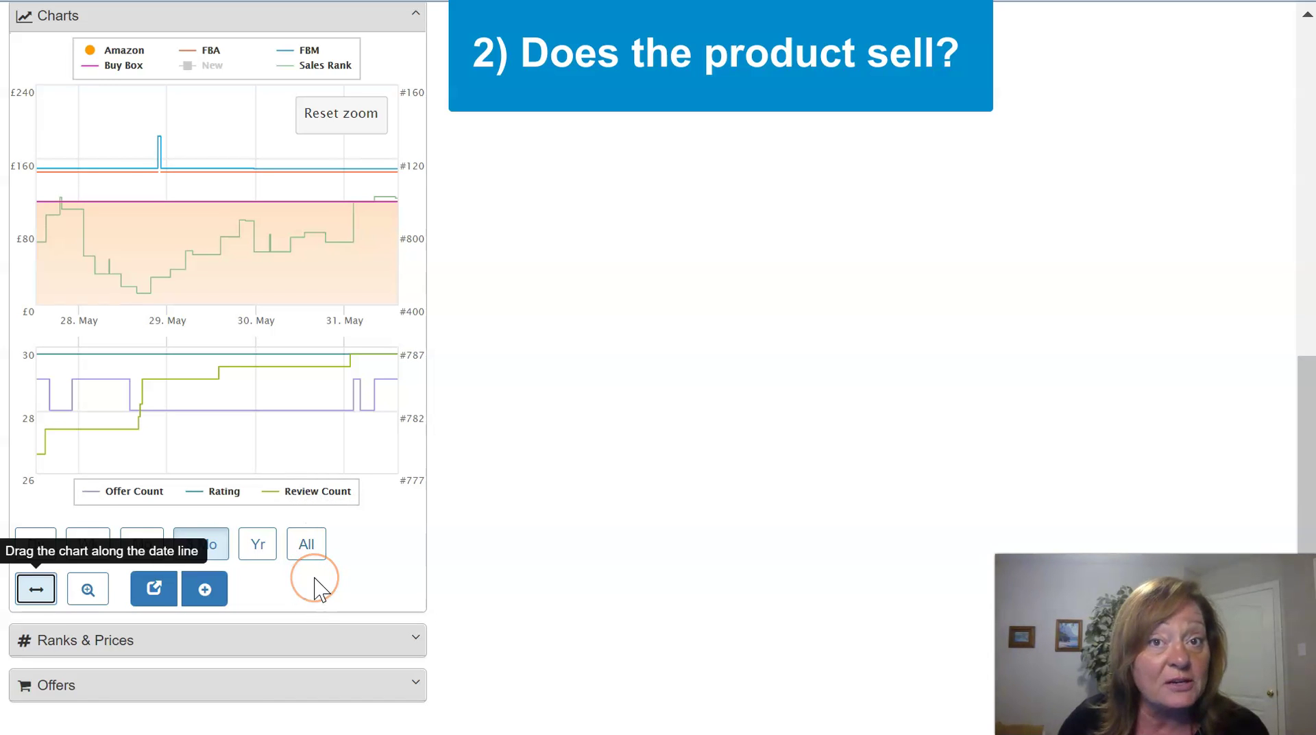
pyautogui.click(329, 640)
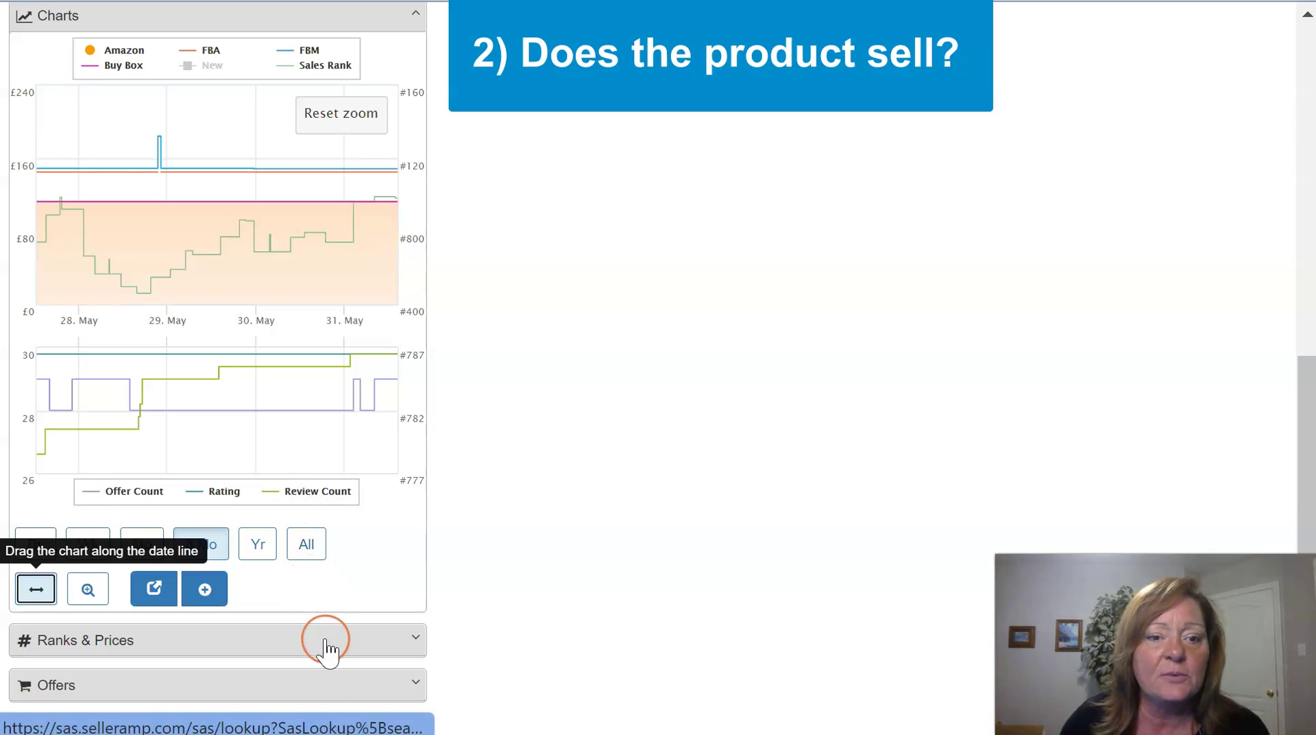
pyautogui.scroll(-4, 338, 599)
pyautogui.scroll(-1, 340, 604)
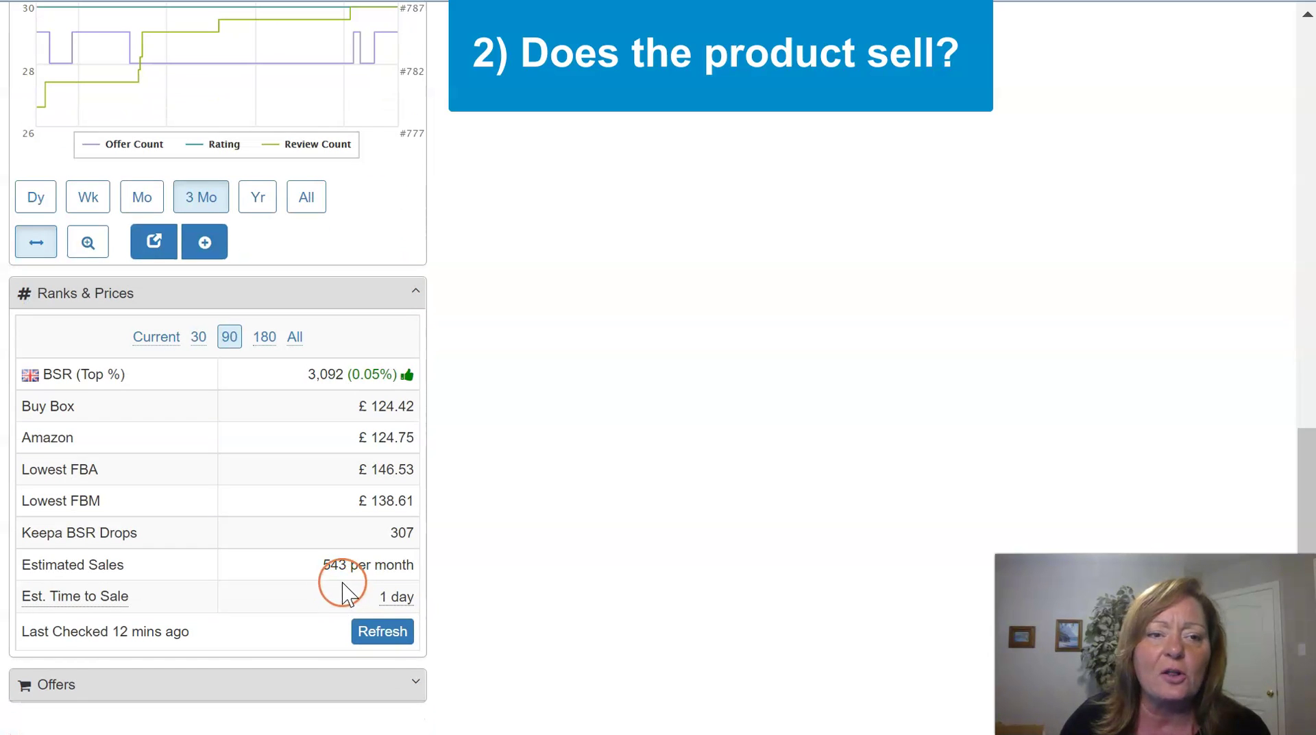
pyautogui.click(358, 568)
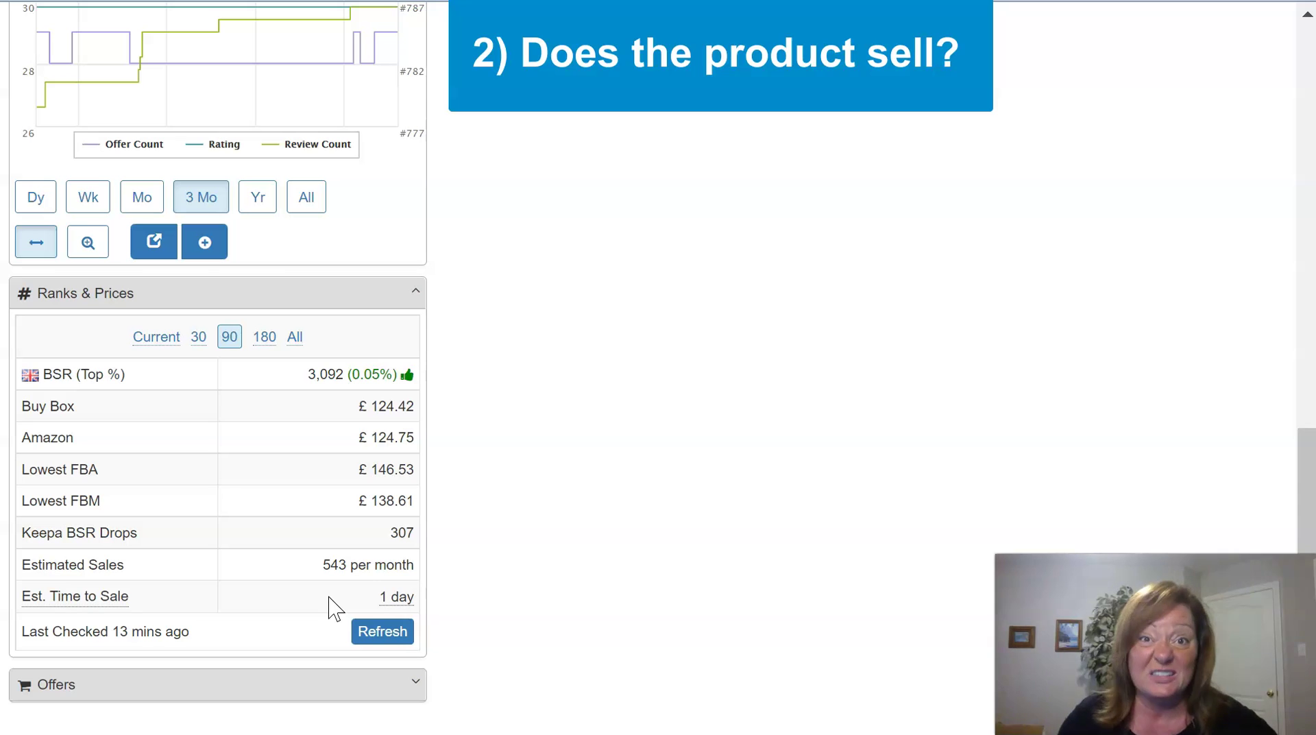
pyautogui.click(253, 640)
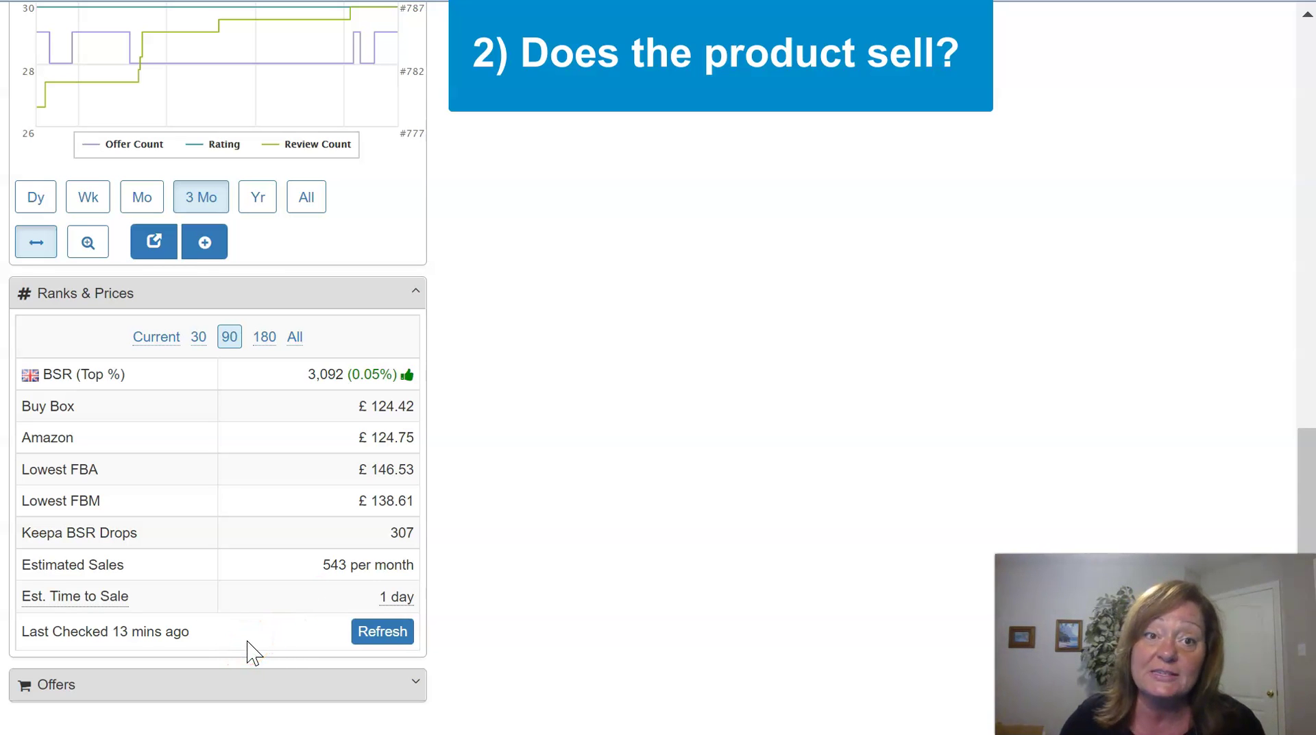
# - Expand Offers to review each seller's fulfilment type, stock, price, profit and ROI
pyautogui.moveTo(245, 634)
pyautogui.mouseDown()
pyautogui.moveTo(247, 499)
pyautogui.moveTo(244, 643)
pyautogui.moveTo(261, 687)
pyautogui.mouseUp()
pyautogui.click(303, 470)
pyautogui.scroll(-6, 302, 478)
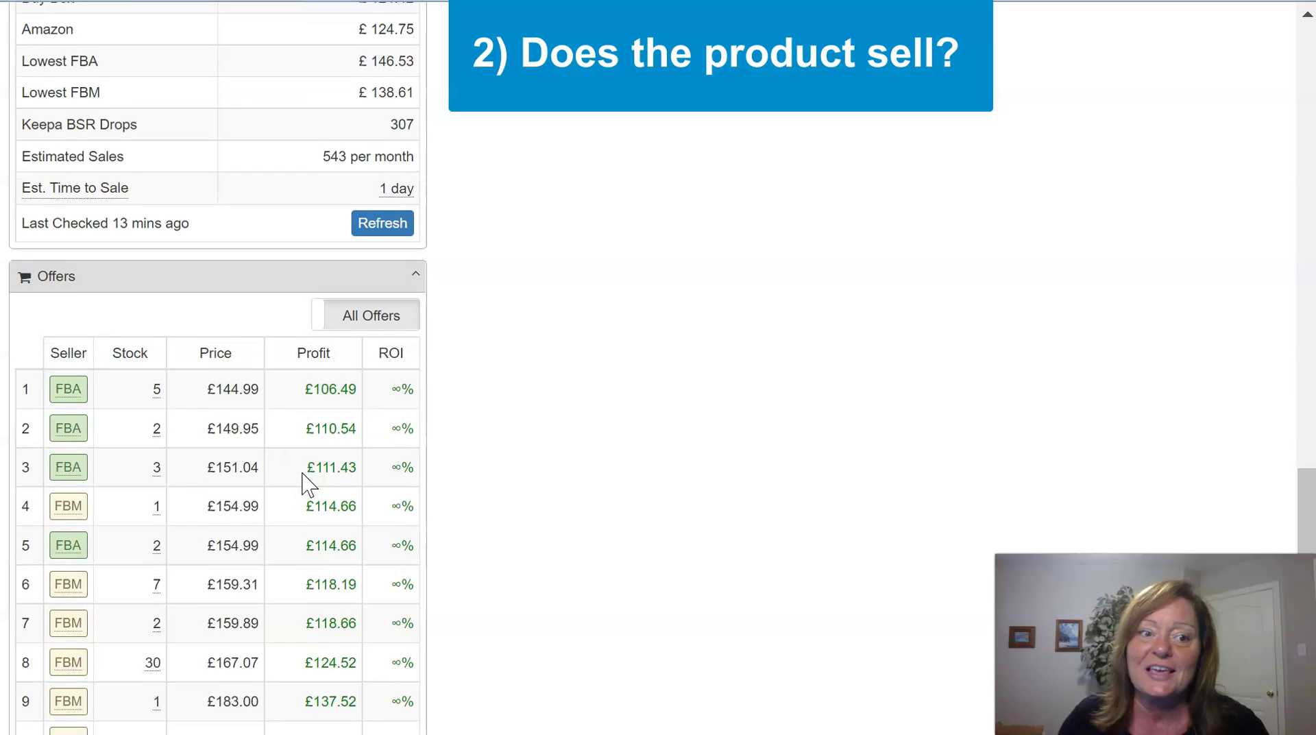
pyautogui.scroll(-1, 303, 480)
pyautogui.moveTo(306, 482)
pyautogui.mouseDown()
pyautogui.moveTo(329, 460)
pyautogui.moveTo(290, 431)
pyautogui.mouseUp()
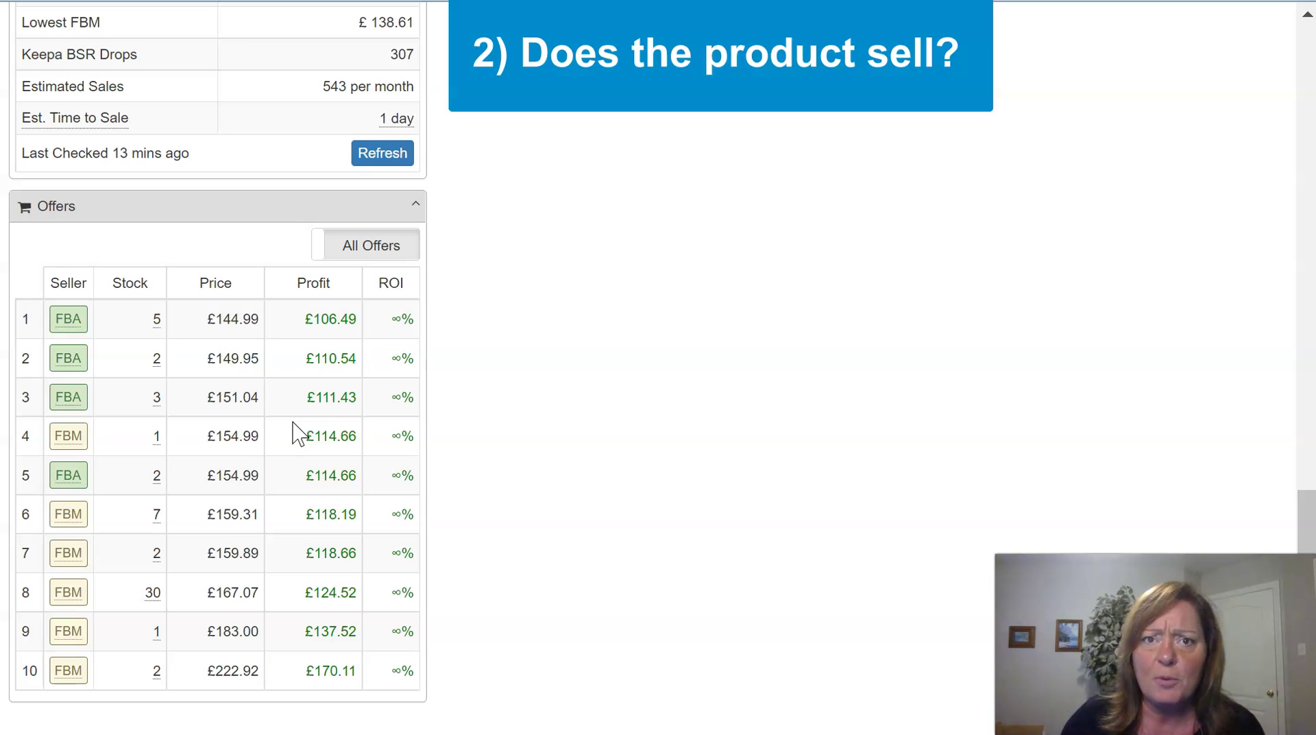
pyautogui.click(316, 426)
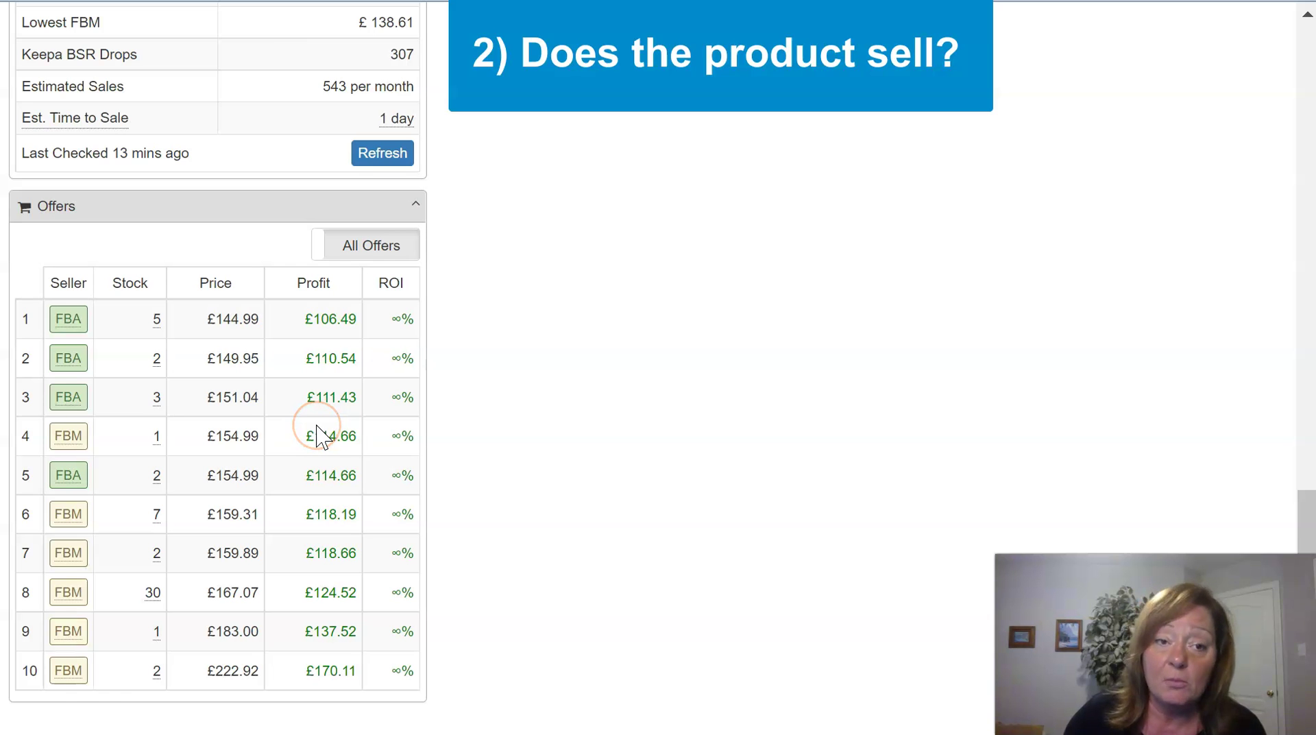
# - Set the cost price to £65.00 and the sale price to £125.00 in Quick Info
pyautogui.scroll(10, 316, 434)
pyautogui.scroll(9, 316, 434)
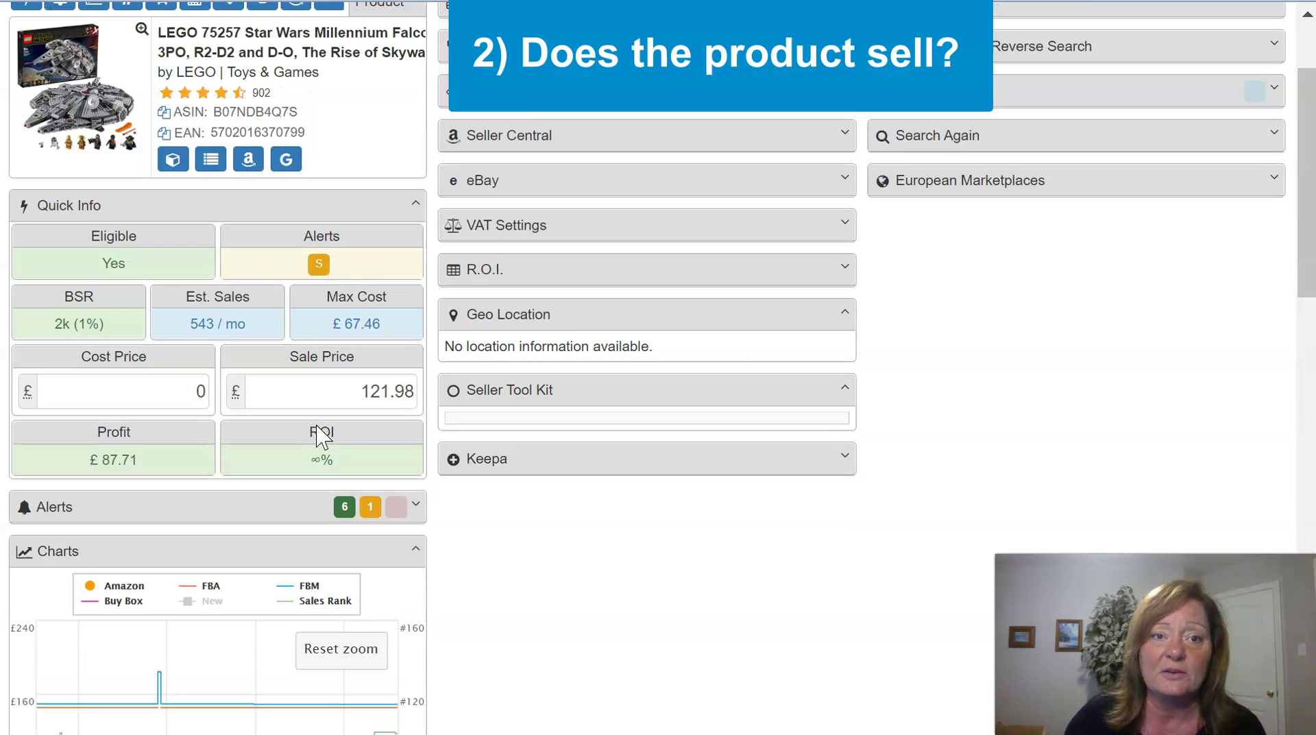
pyautogui.click(174, 389)
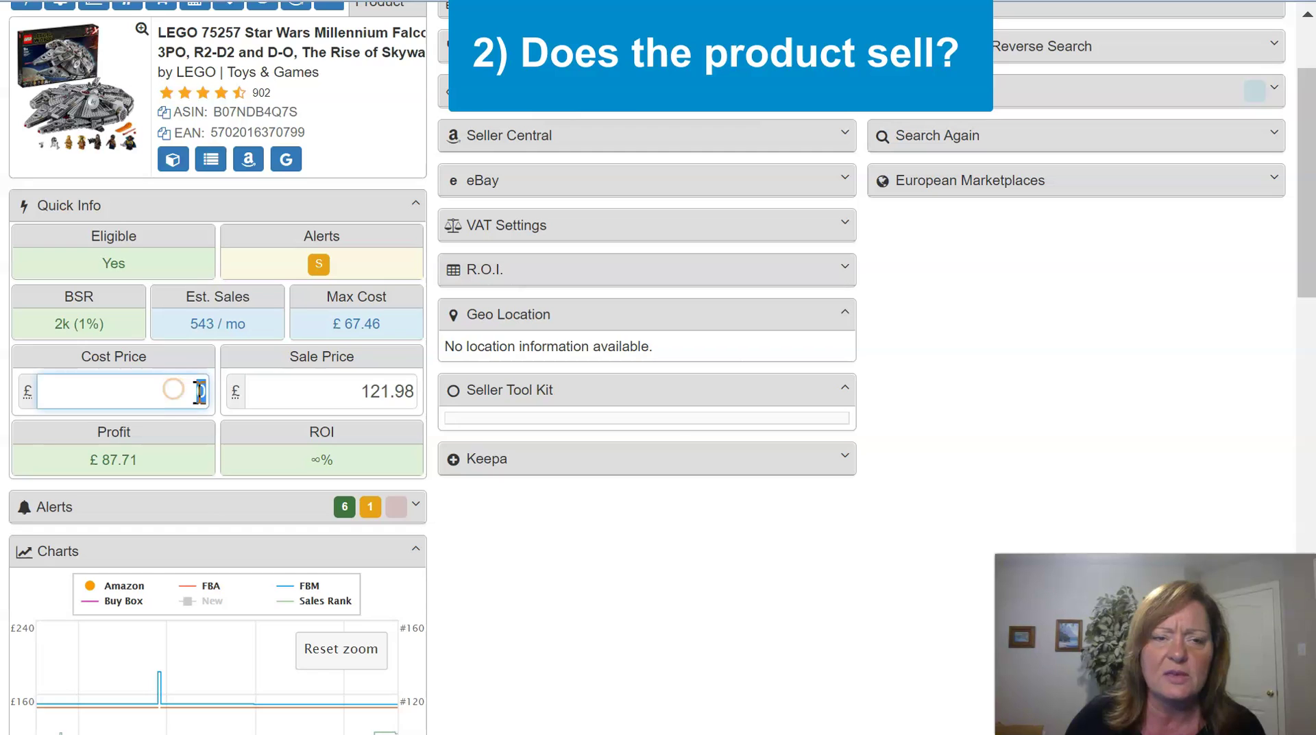
pyautogui.write('65.00')
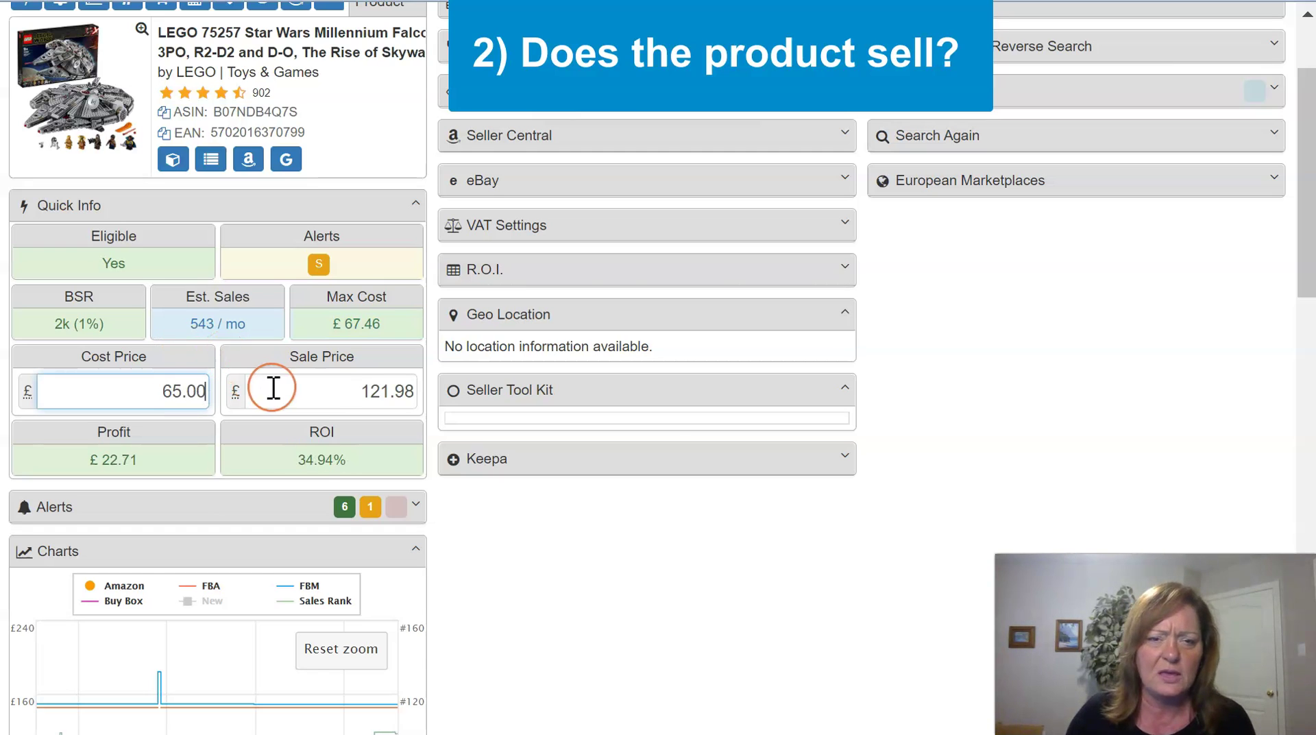
pyautogui.click(331, 395)
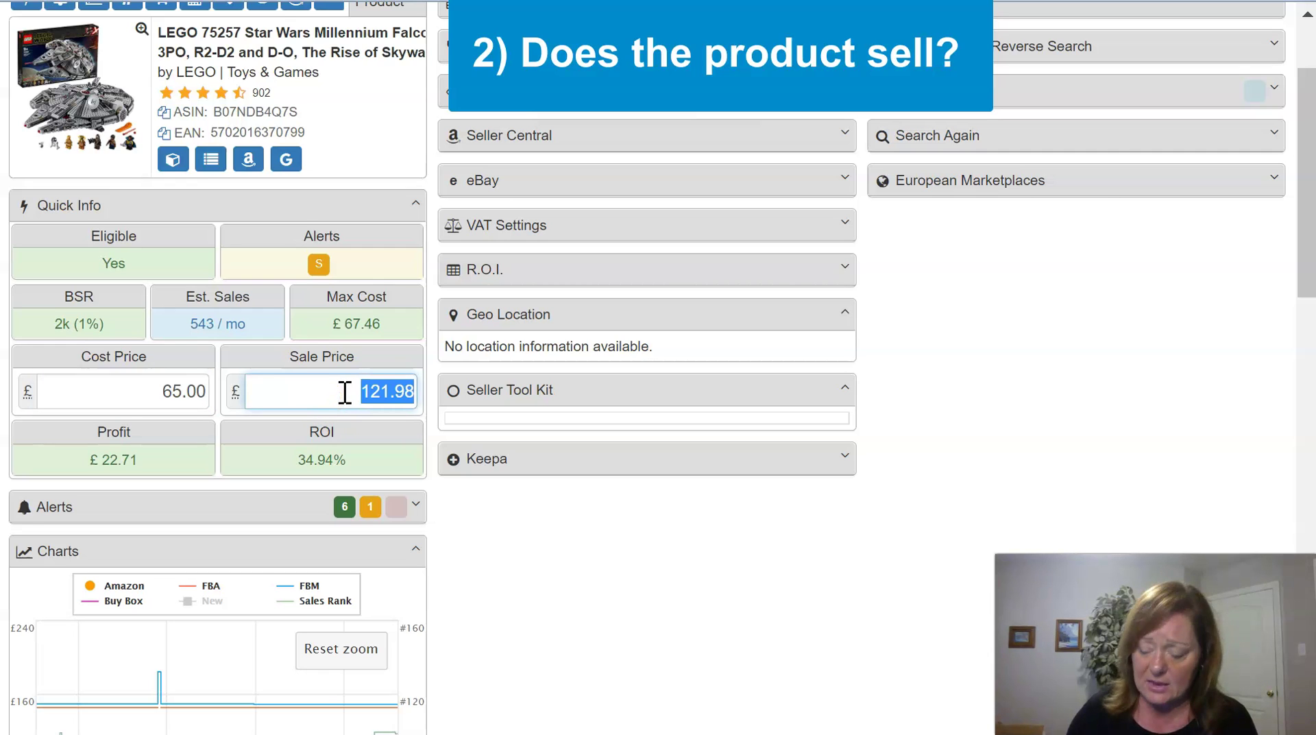
pyautogui.press('BackSpace')
pyautogui.write('12500')
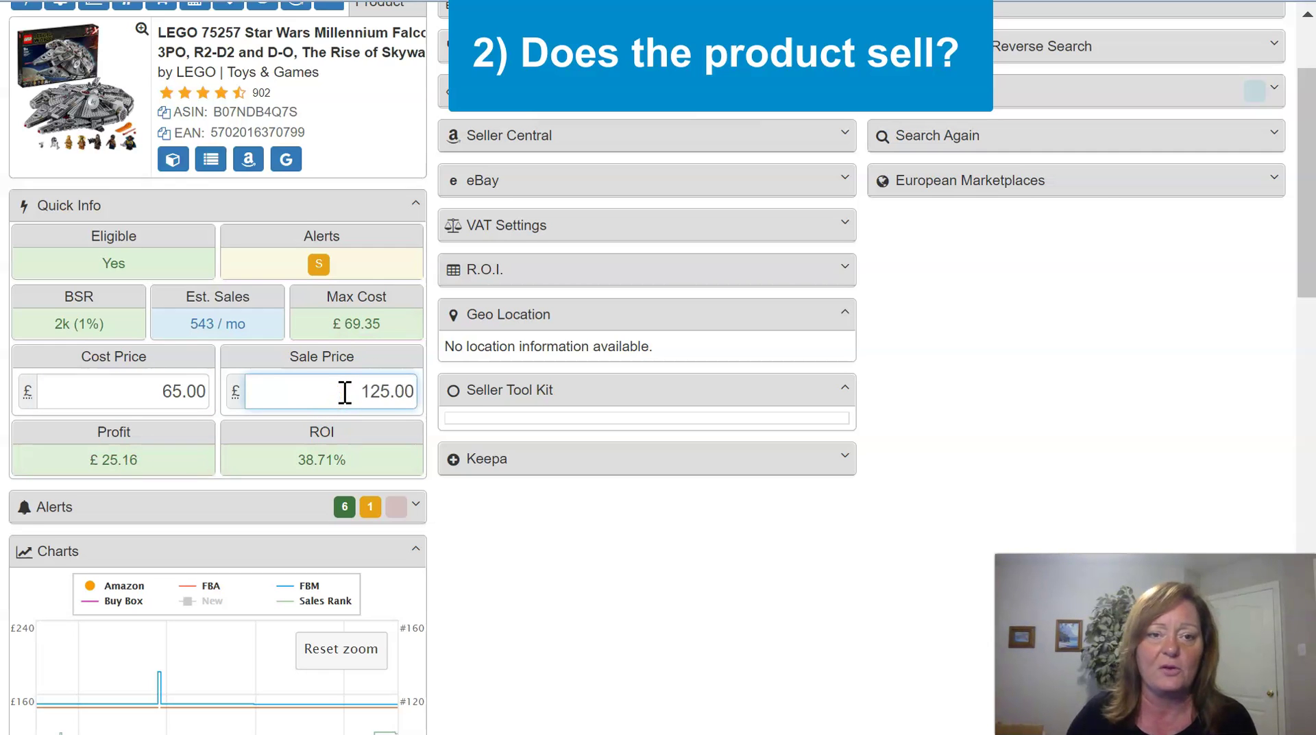
# - Review the recalculated profit and ROI in the offers list, and inspect the seller details of the FBA offers
pyautogui.scroll(-15, 246, 391)
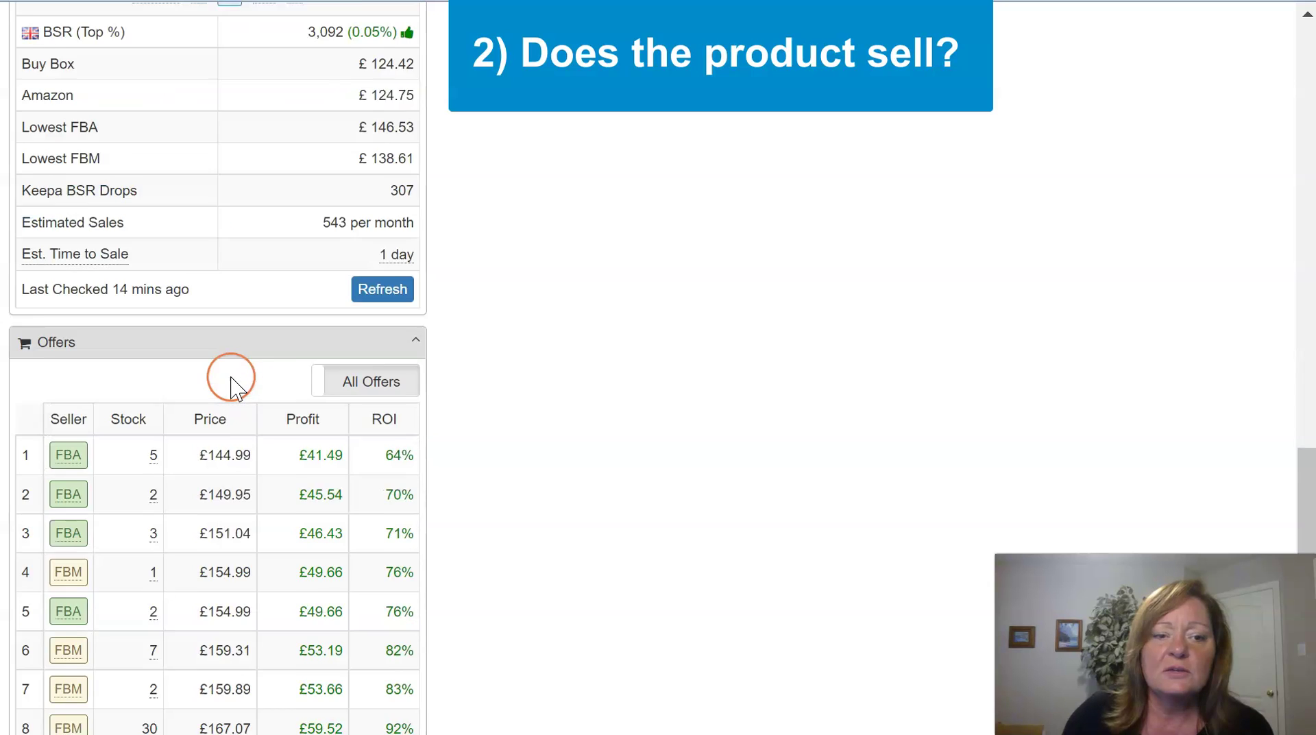
pyautogui.scroll(-2, 233, 387)
pyautogui.moveTo(76, 322)
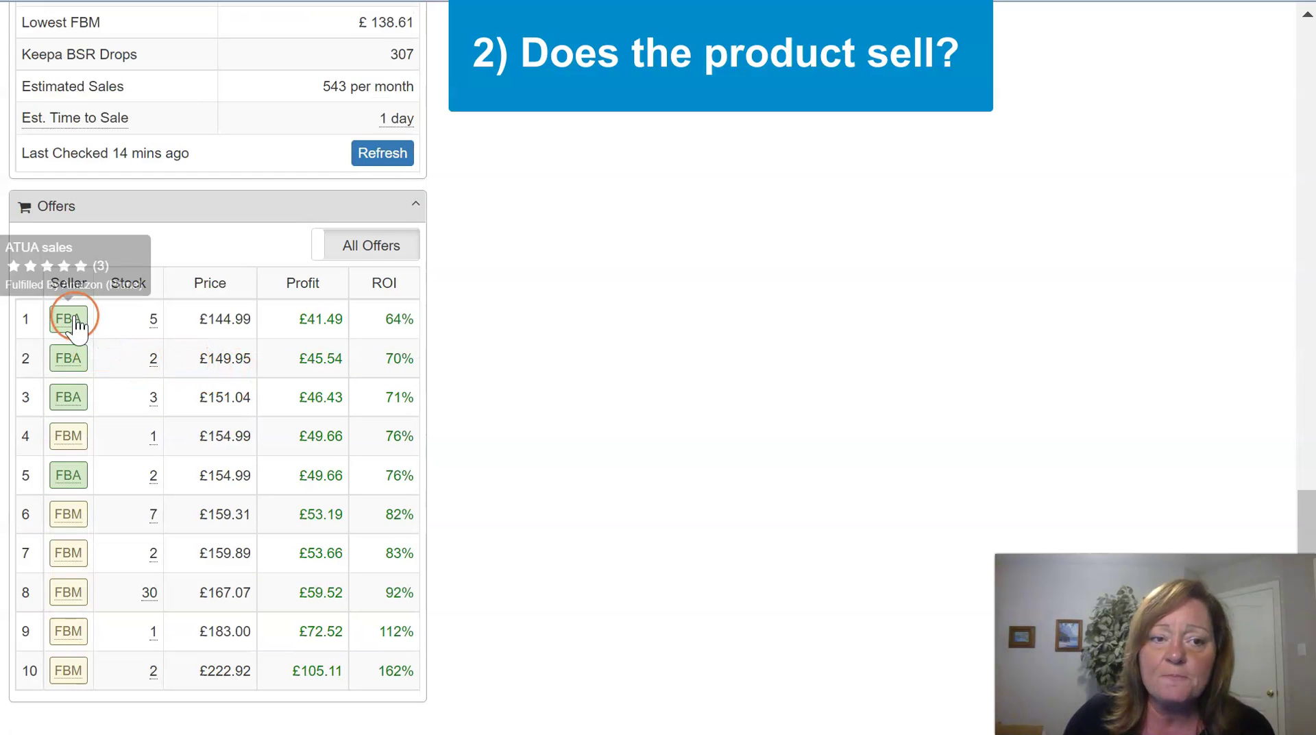
pyautogui.moveTo(63, 648)
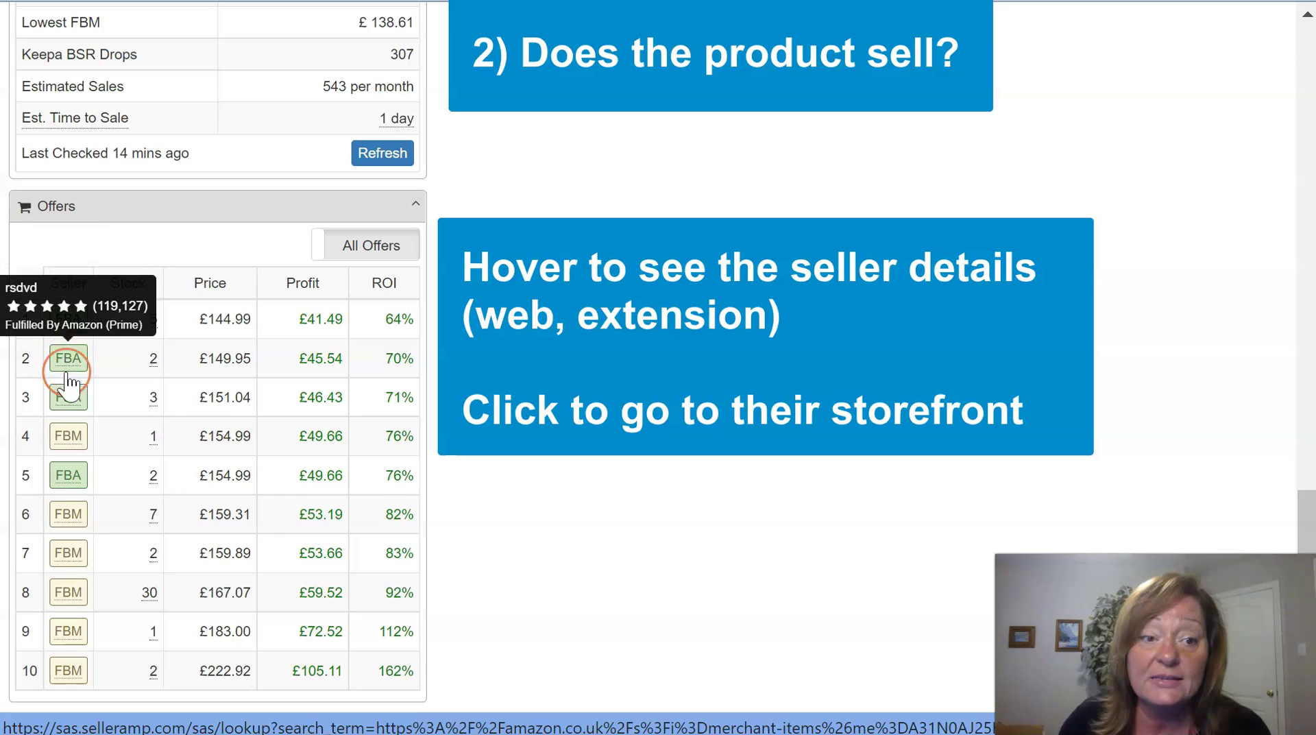
pyautogui.click(72, 405)
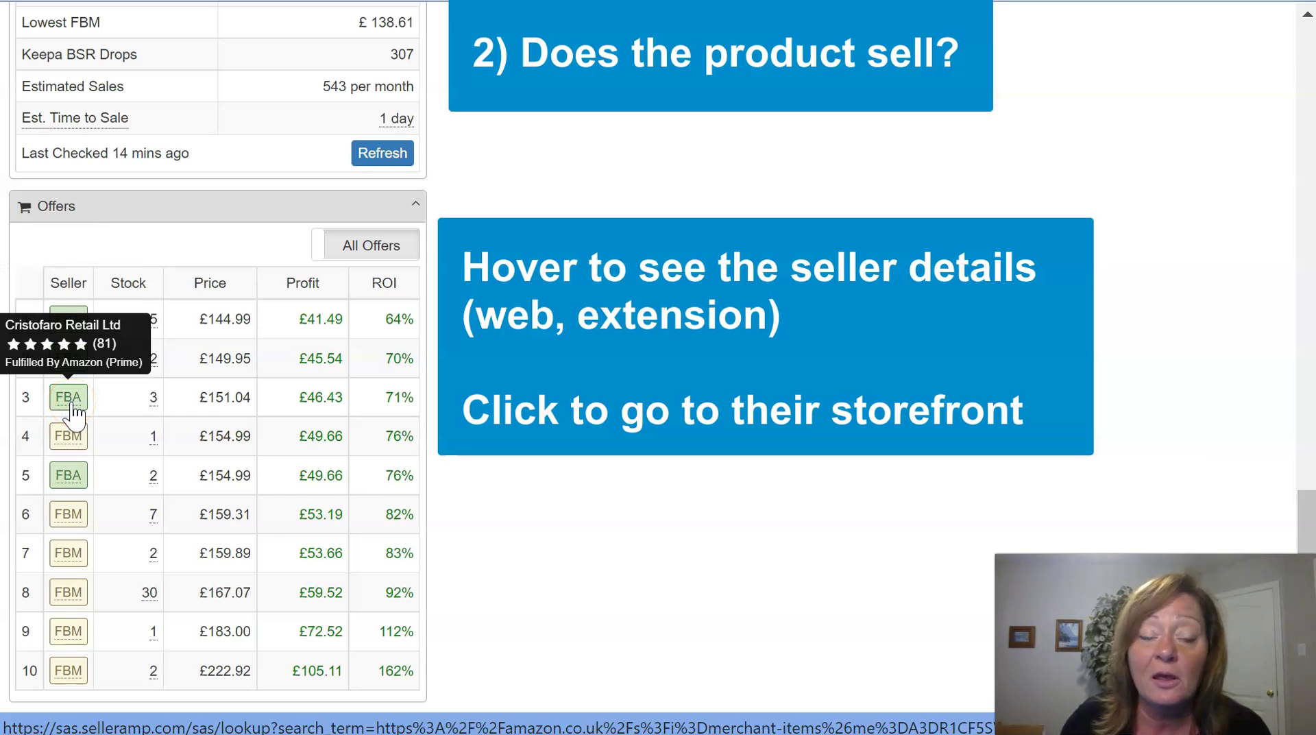
pyautogui.click(99, 323)
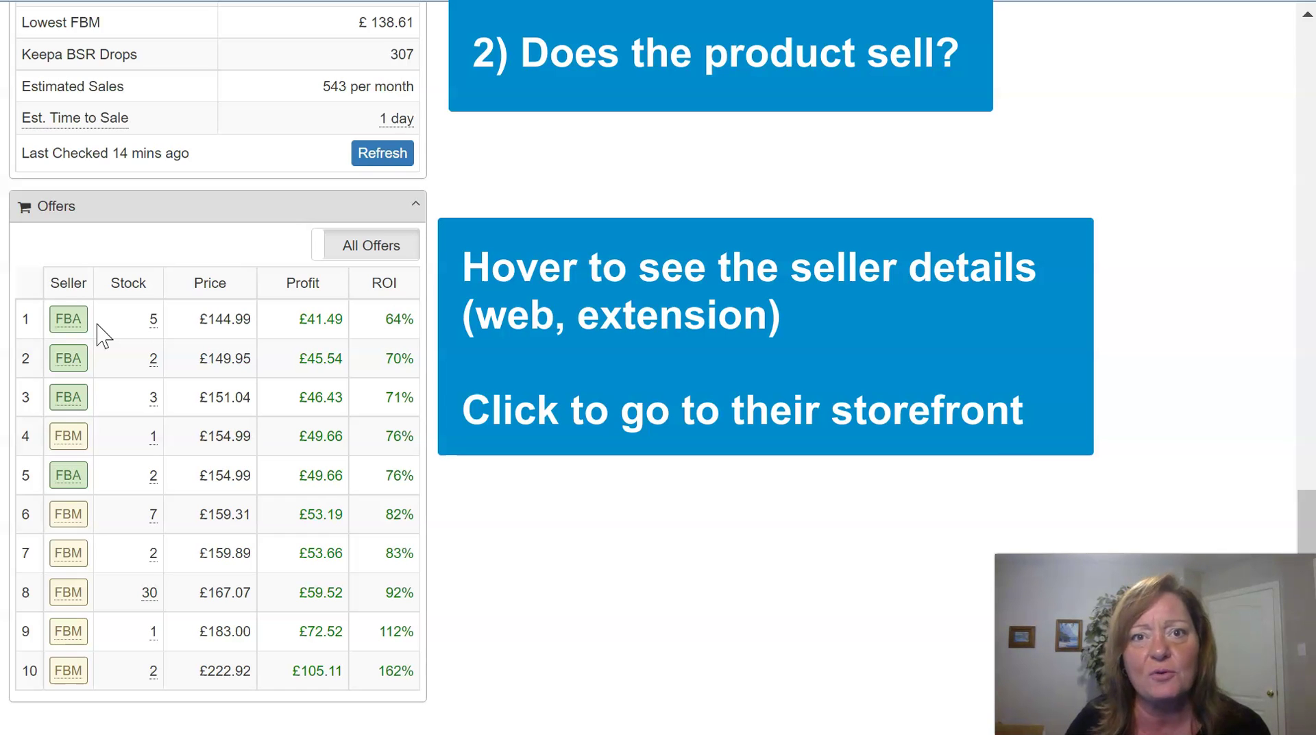
pyautogui.click(69, 323)
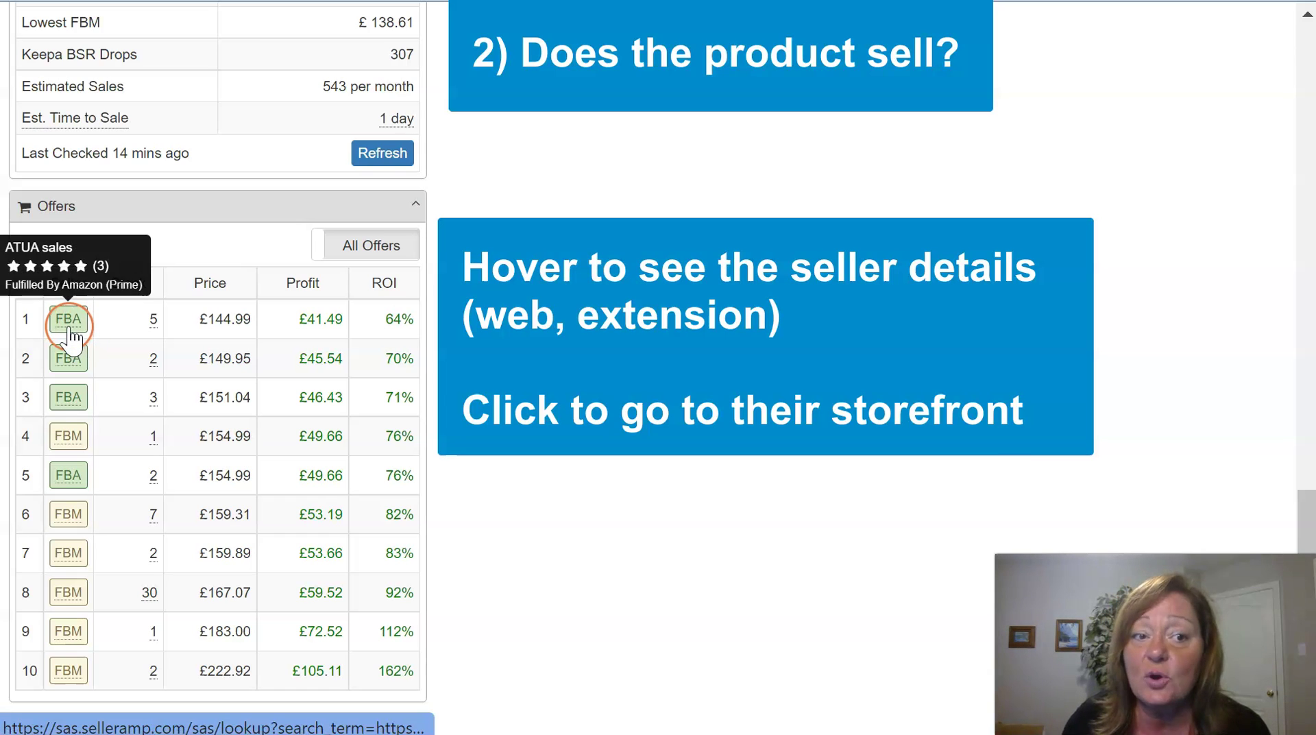
pyautogui.click(71, 319)
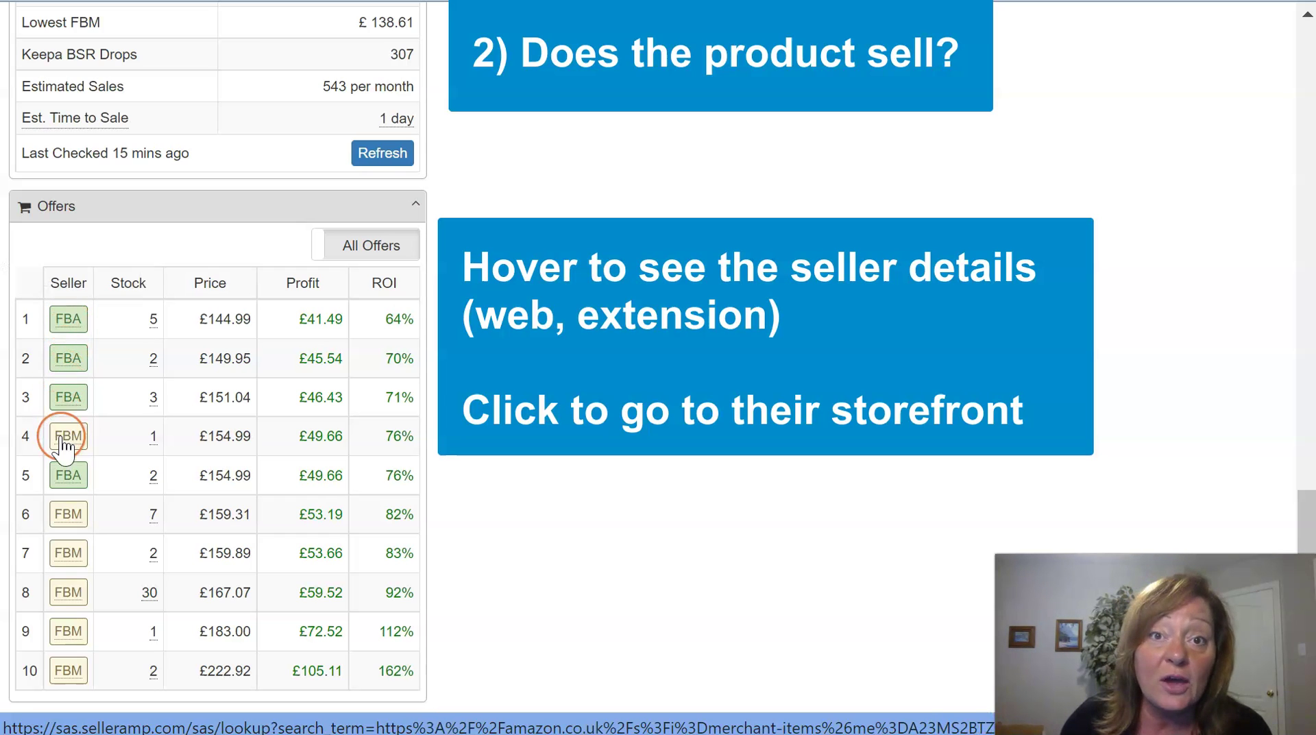
# - Open the storefront of the eighth offer's FBM seller, sotel-electronics, and browse its store details, top brands and product list
pyautogui.moveTo(66, 602)
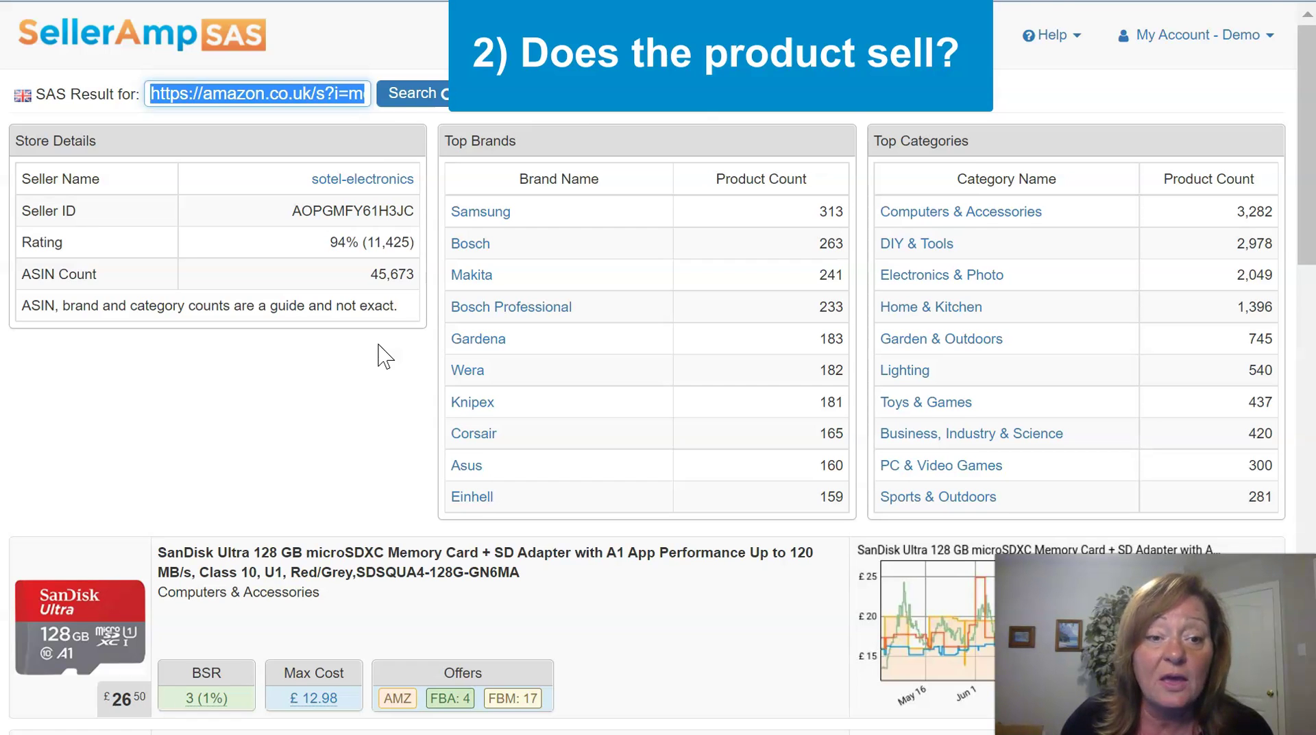
pyautogui.scroll(-12, 384, 356)
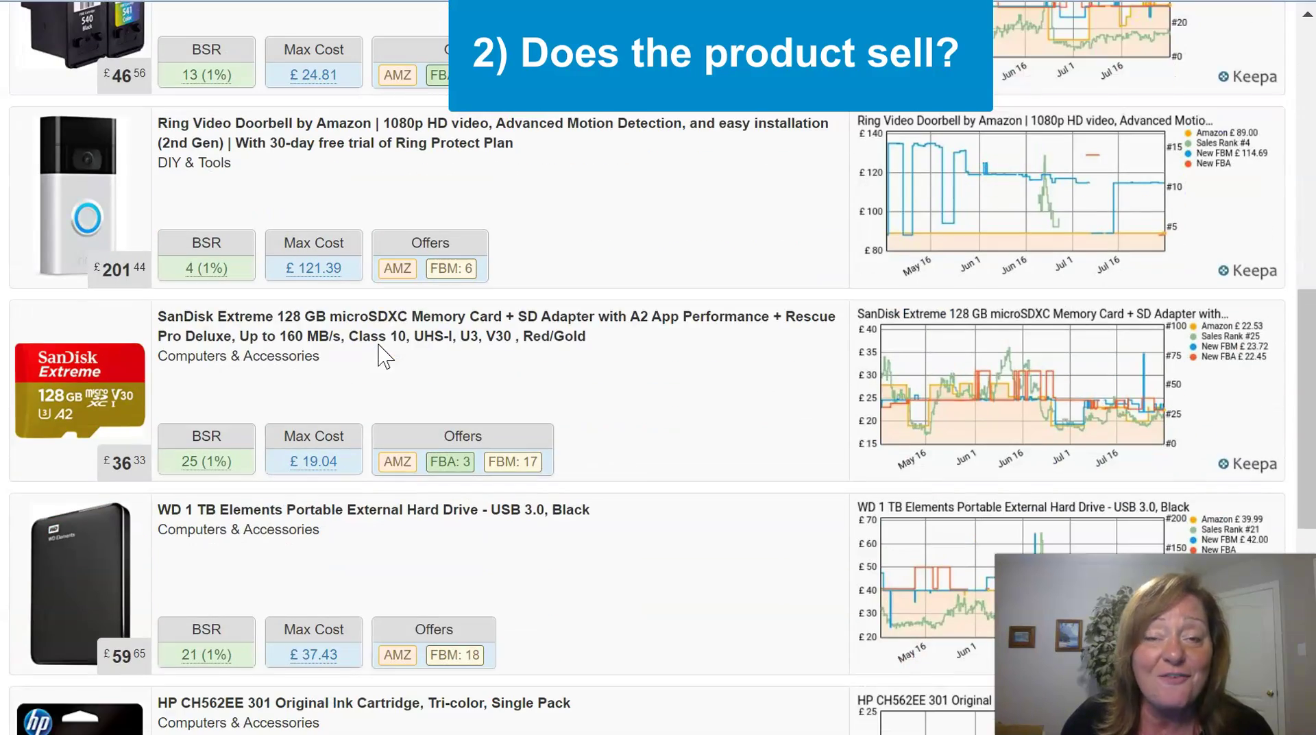
pyautogui.scroll(12, 383, 355)
pyautogui.click(363, 361)
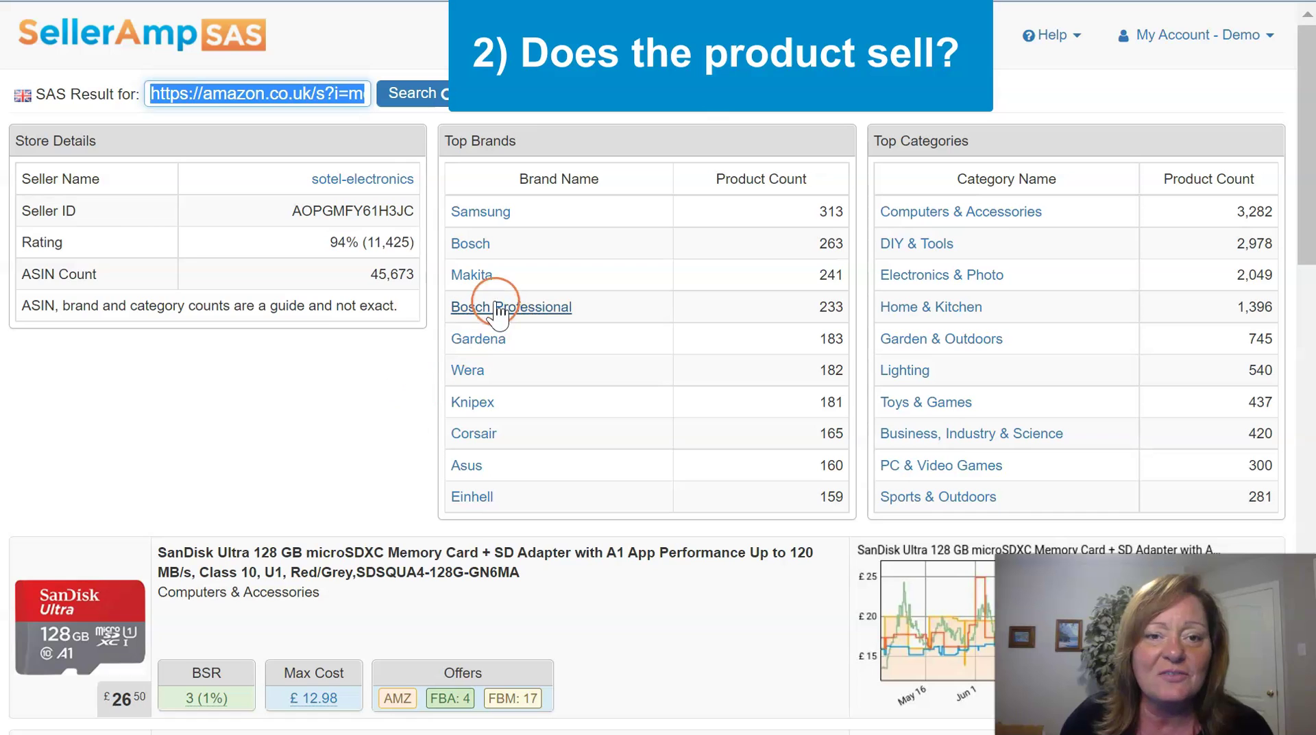
# - Filter the seller's storefront to the Makita brand, and return to the LEGO set's offers
pyautogui.click(473, 281)
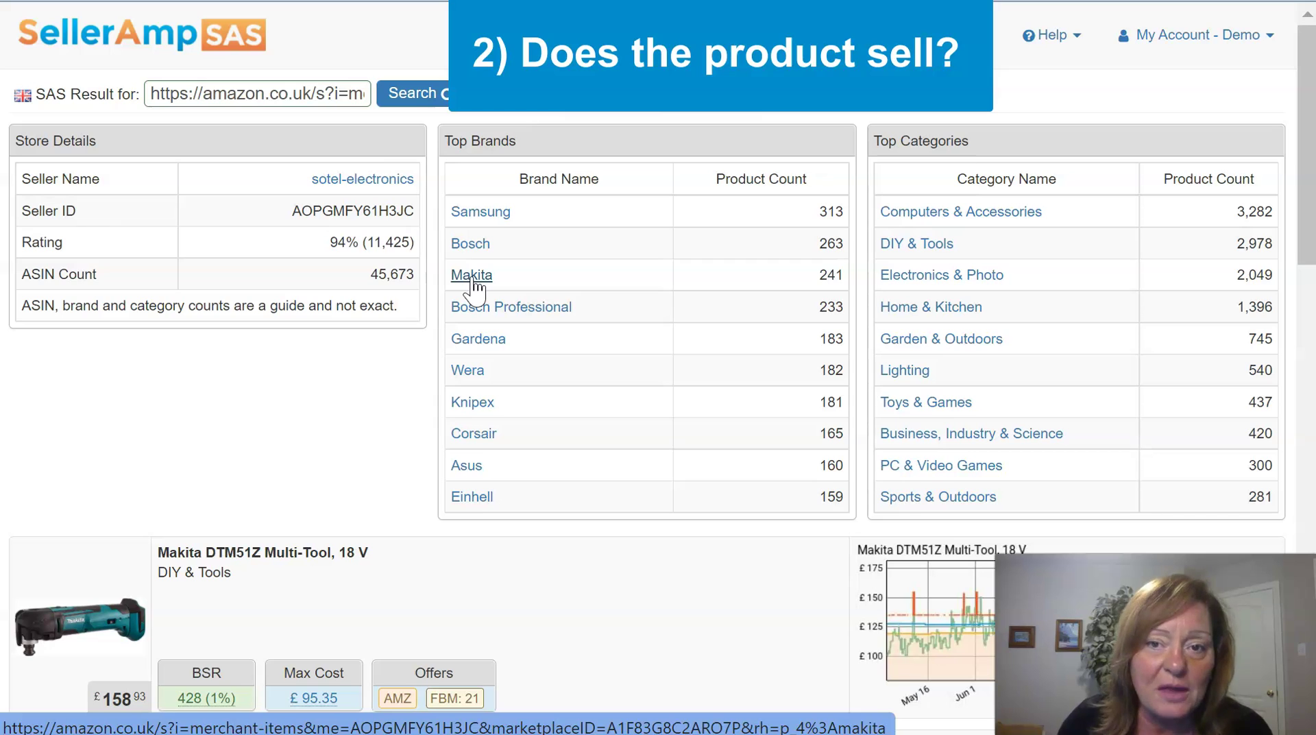
pyautogui.click(467, 277)
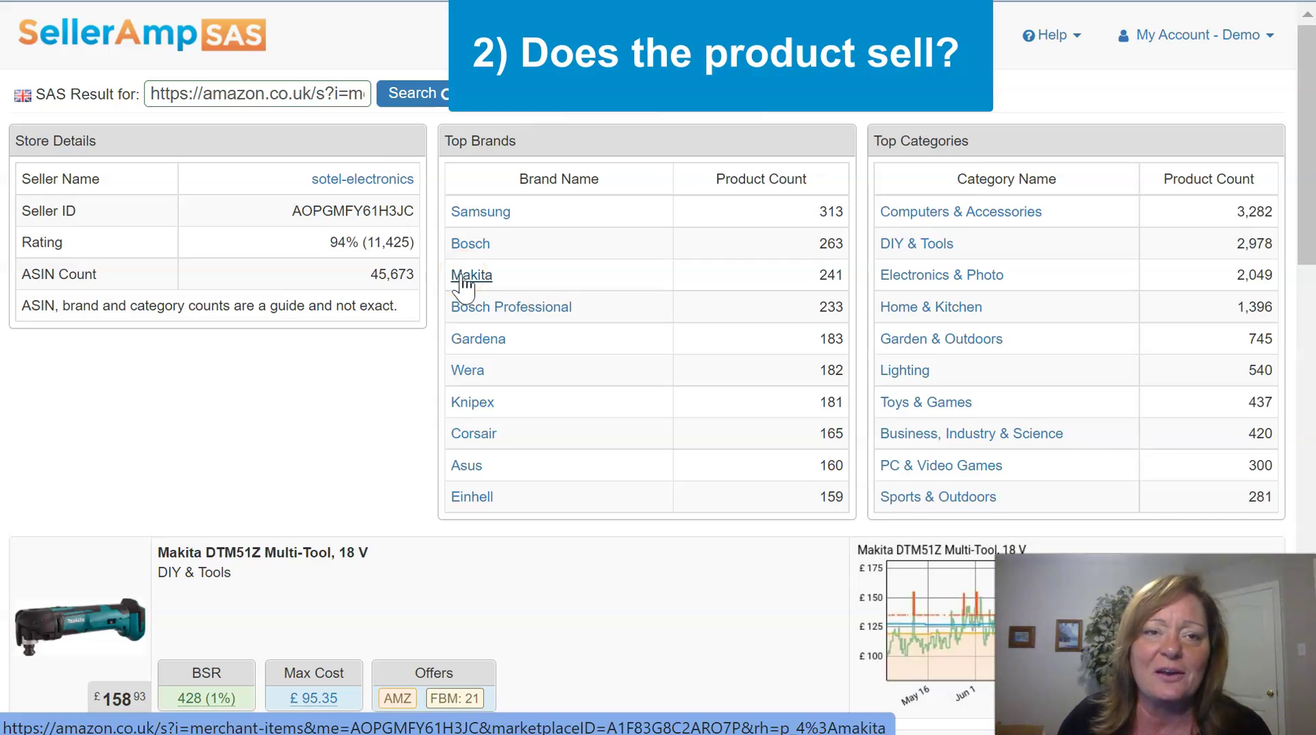
pyautogui.click(446, 282)
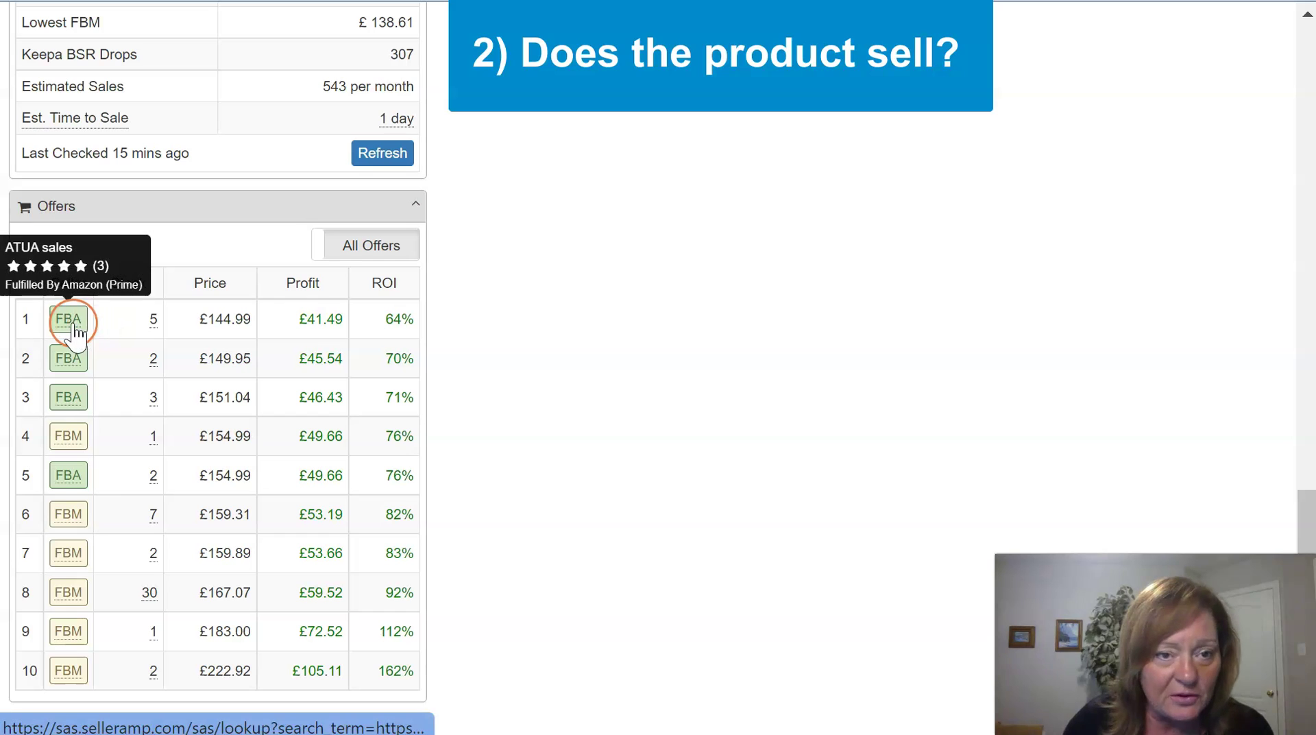
# - Check the cumulative stock level up to the fourth offer in the offers list
pyautogui.click(142, 321)
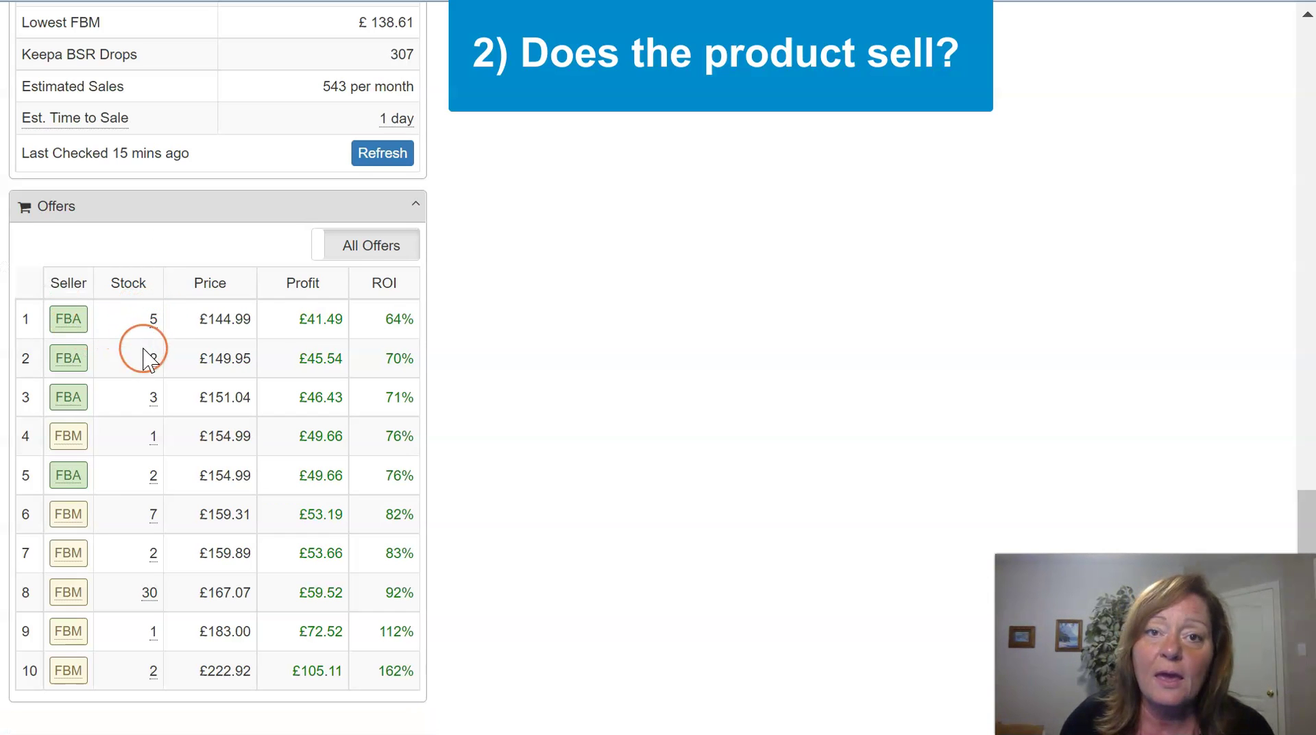
pyautogui.moveTo(151, 442)
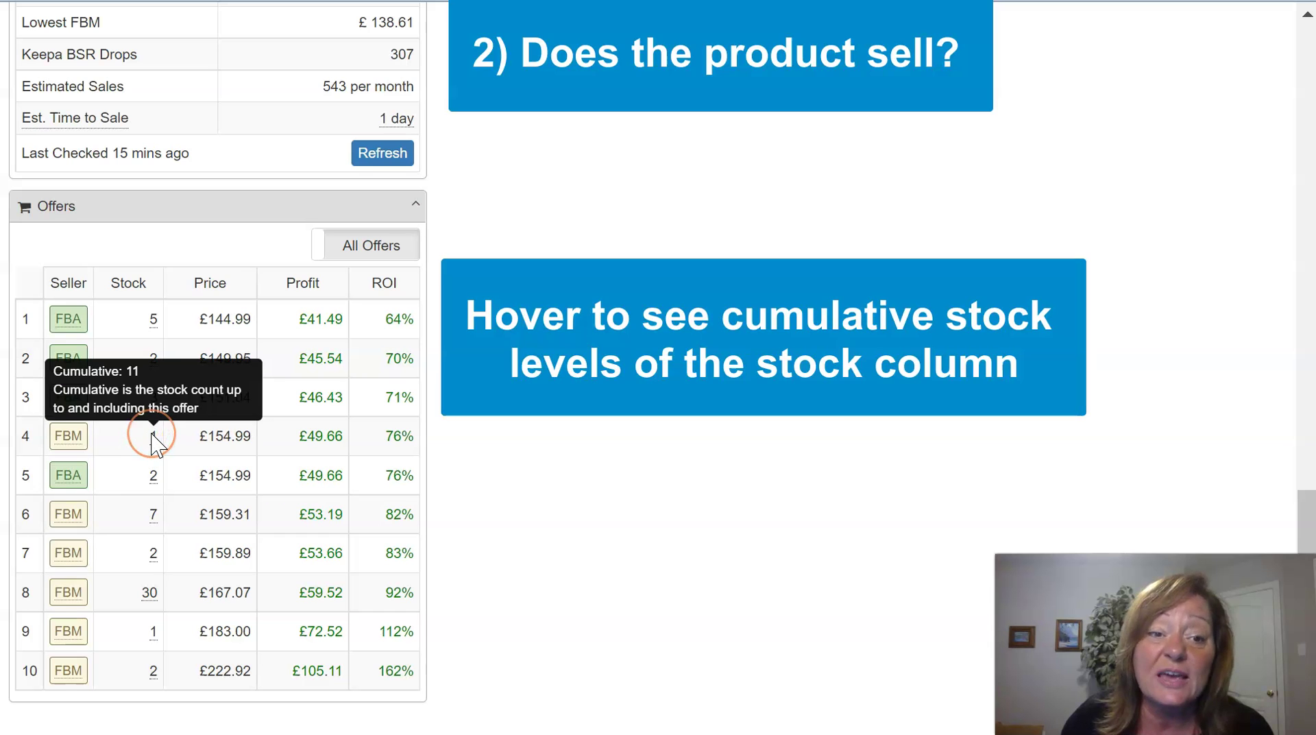
# - Check the cumulative stock up to the fifth offer, filter the offers to Prime only, and return to all offers
pyautogui.click(154, 471)
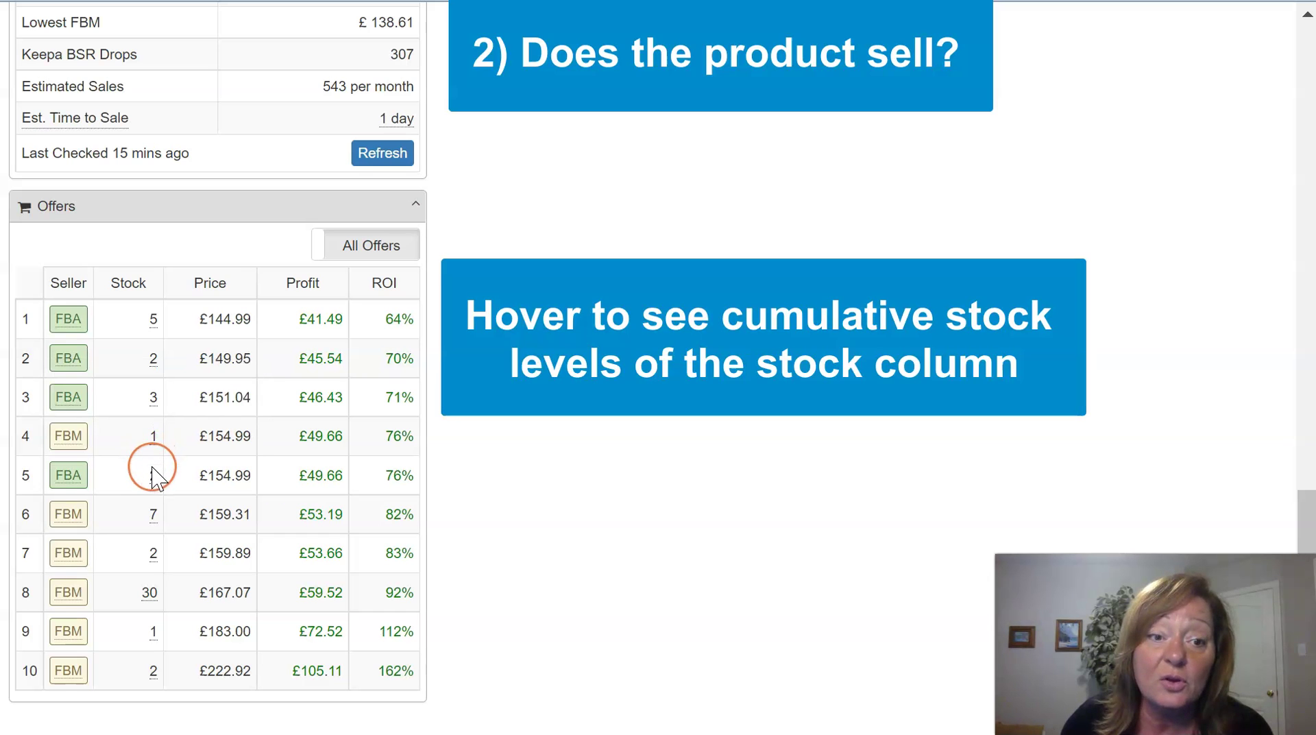
pyautogui.moveTo(154, 474)
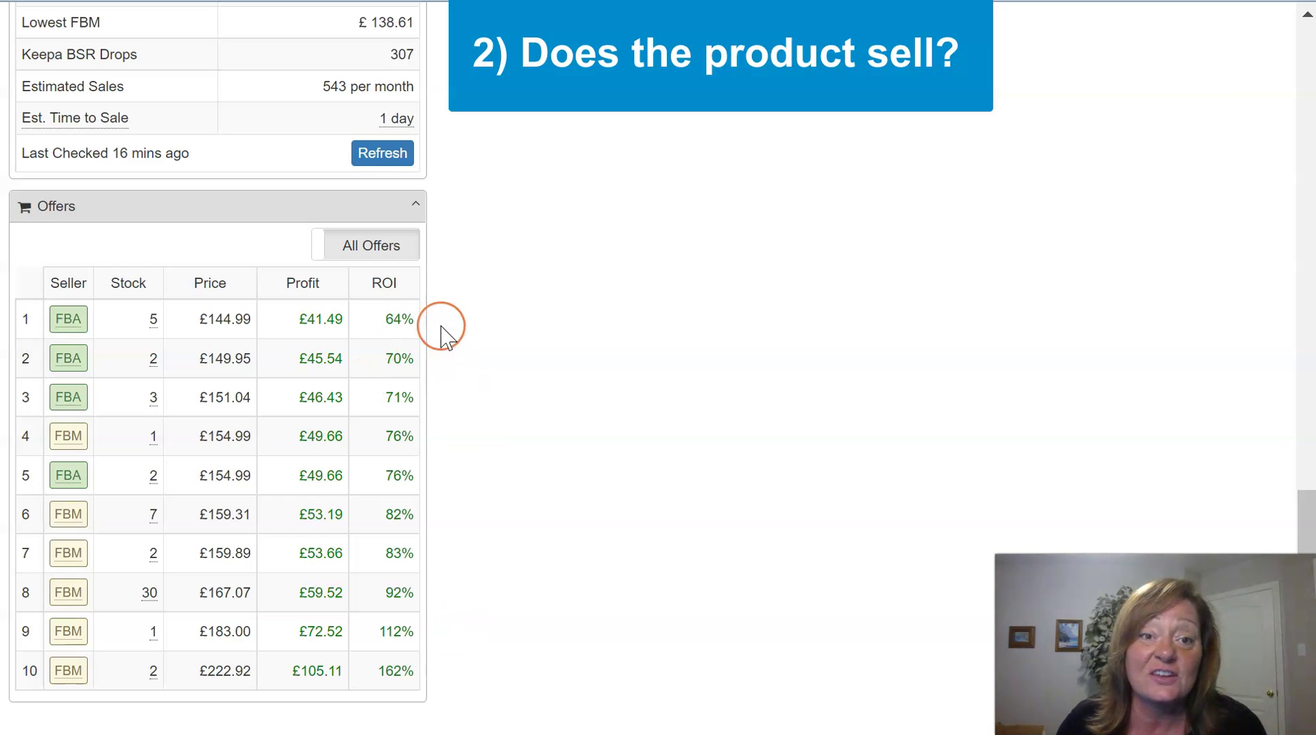
pyautogui.click(361, 247)
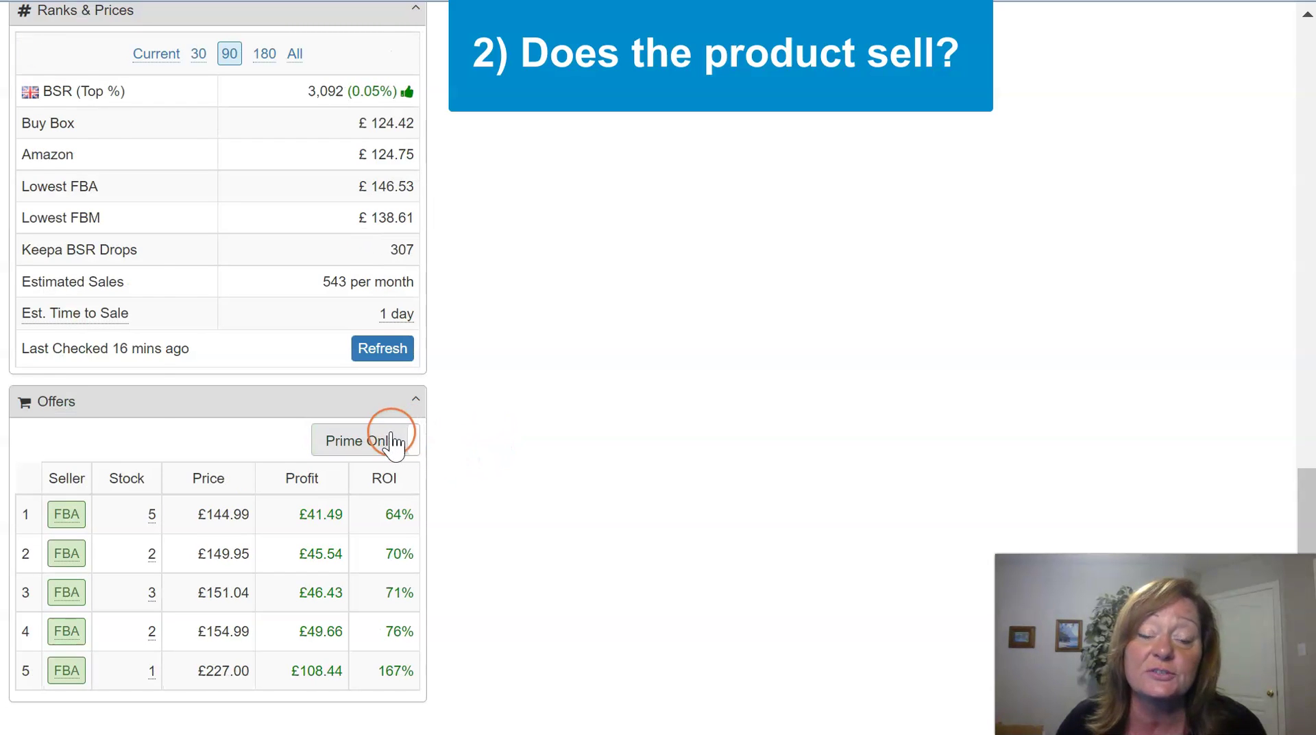
pyautogui.click(389, 439)
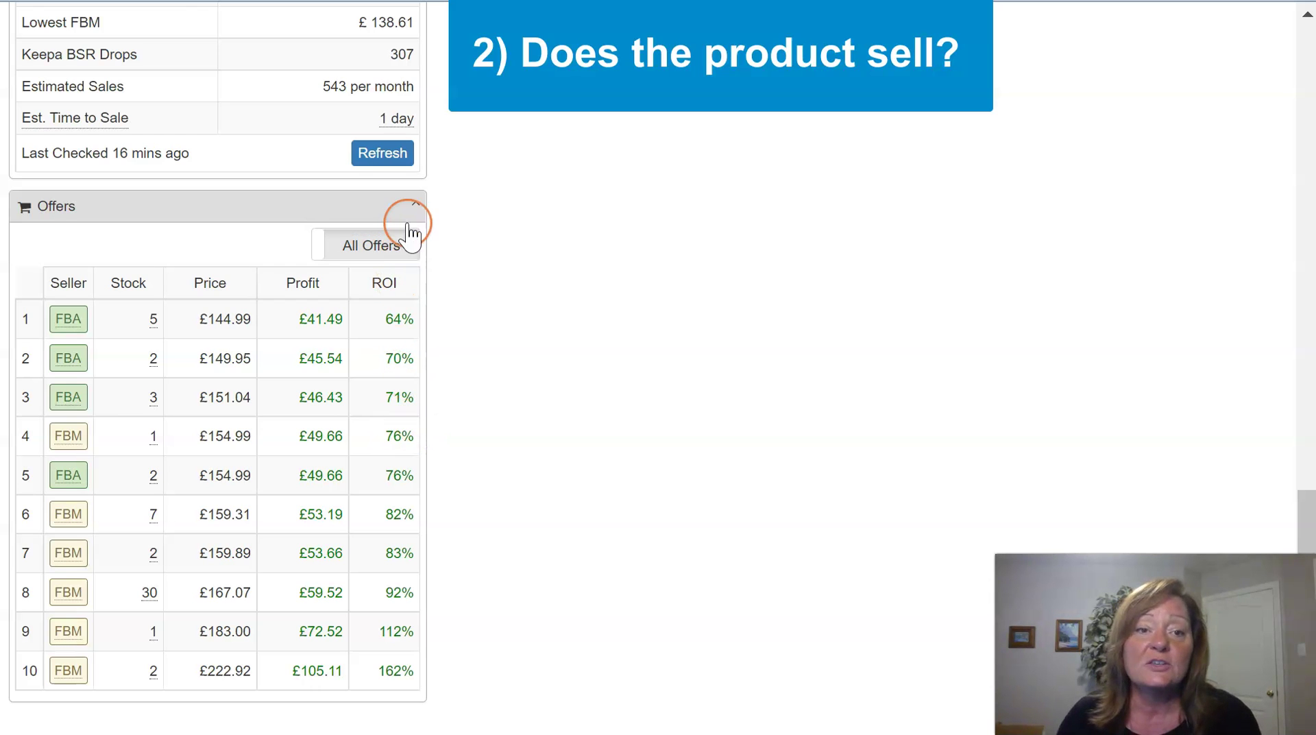
# - Return to the LEGO set's Quick Info and set the sale price to £145.00
pyautogui.scroll(1, 410, 220)
pyautogui.scroll(10, 409, 223)
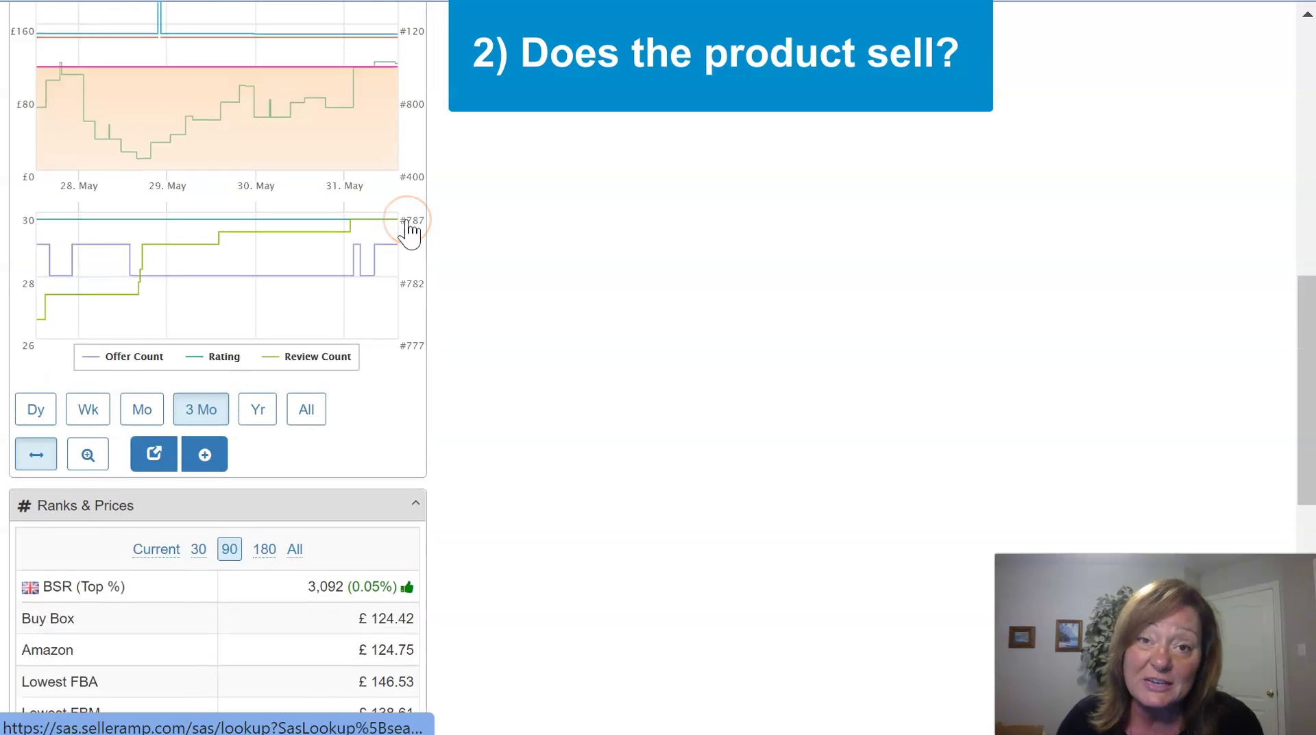
pyautogui.scroll(4, 410, 233)
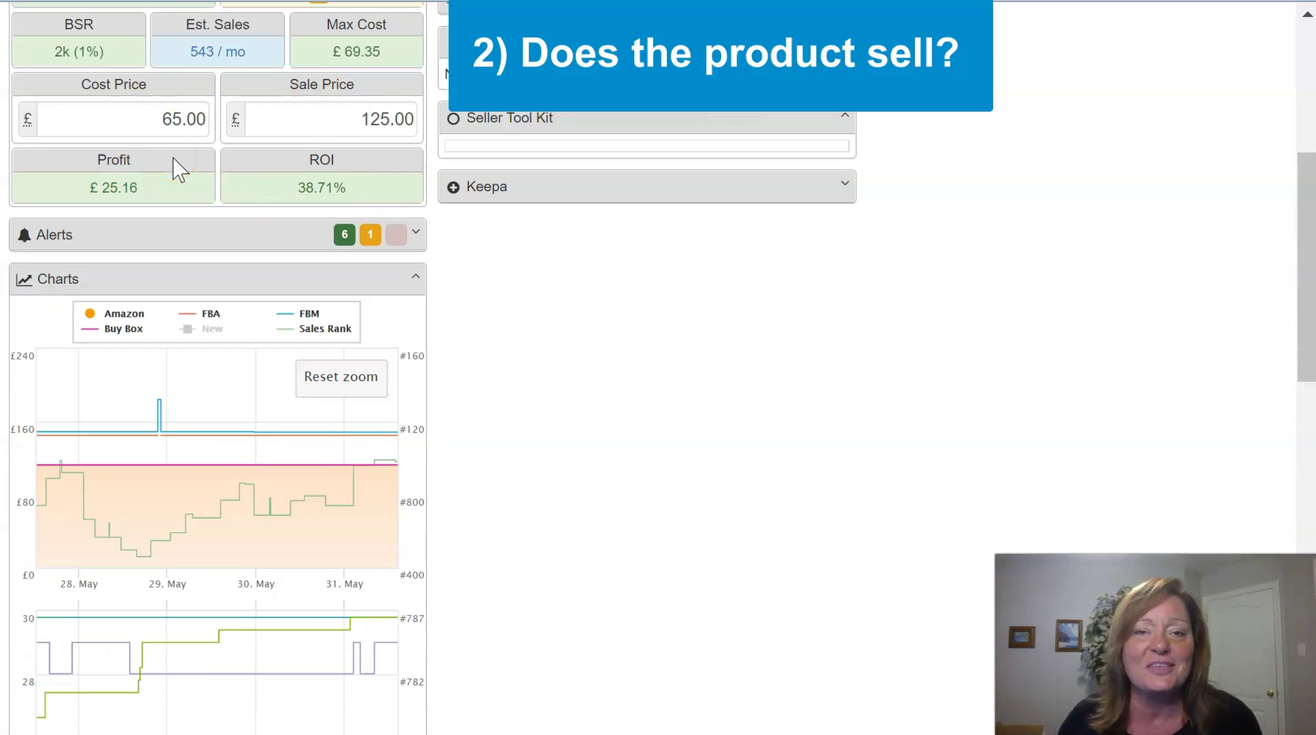
pyautogui.click(229, 163)
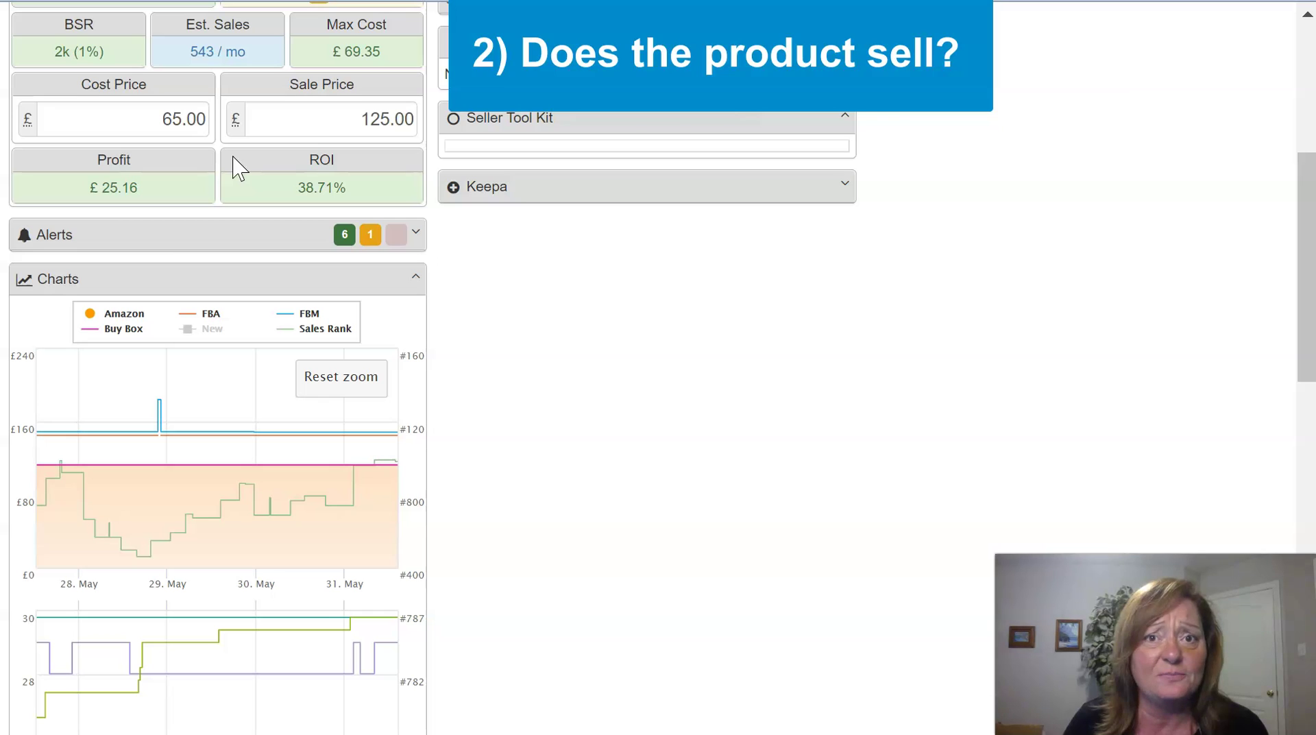
pyautogui.click(619, 281)
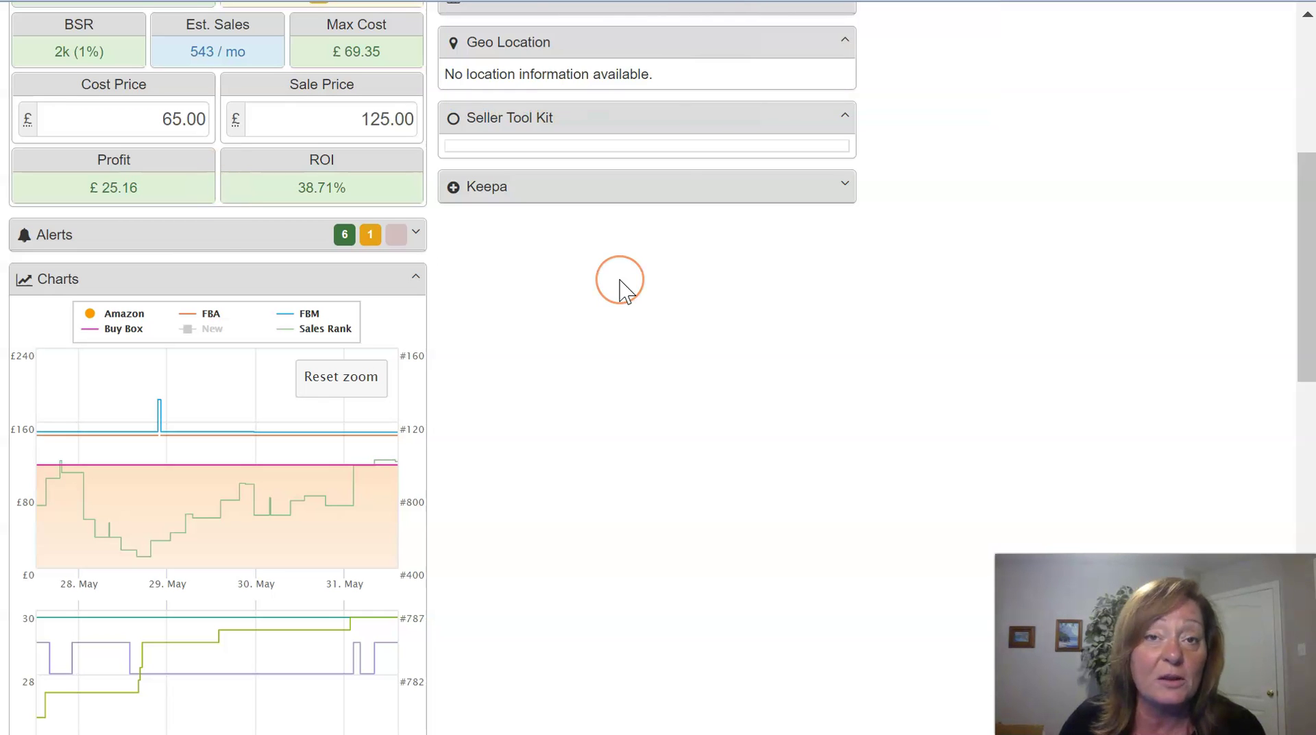
pyautogui.click(619, 294)
pyautogui.click(662, 325)
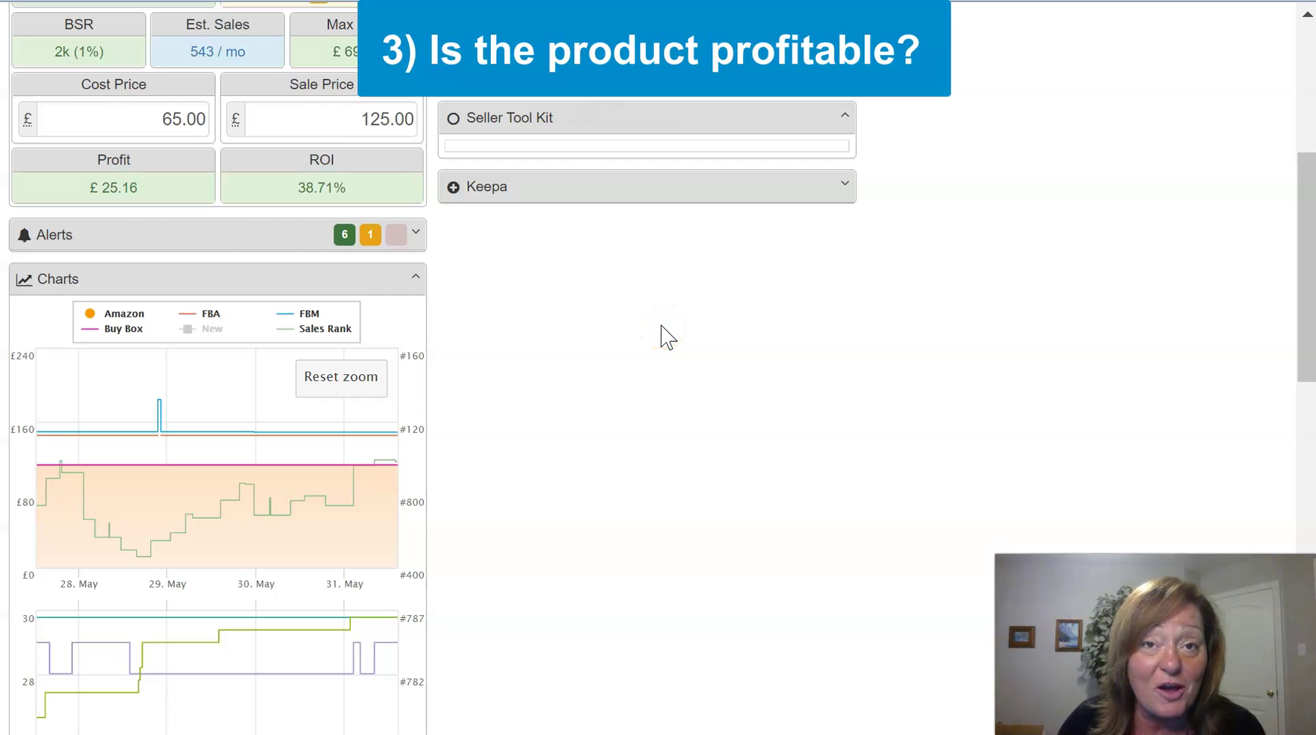
pyautogui.scroll(2, 661, 326)
pyautogui.scroll(2, 662, 336)
pyautogui.click(441, 307)
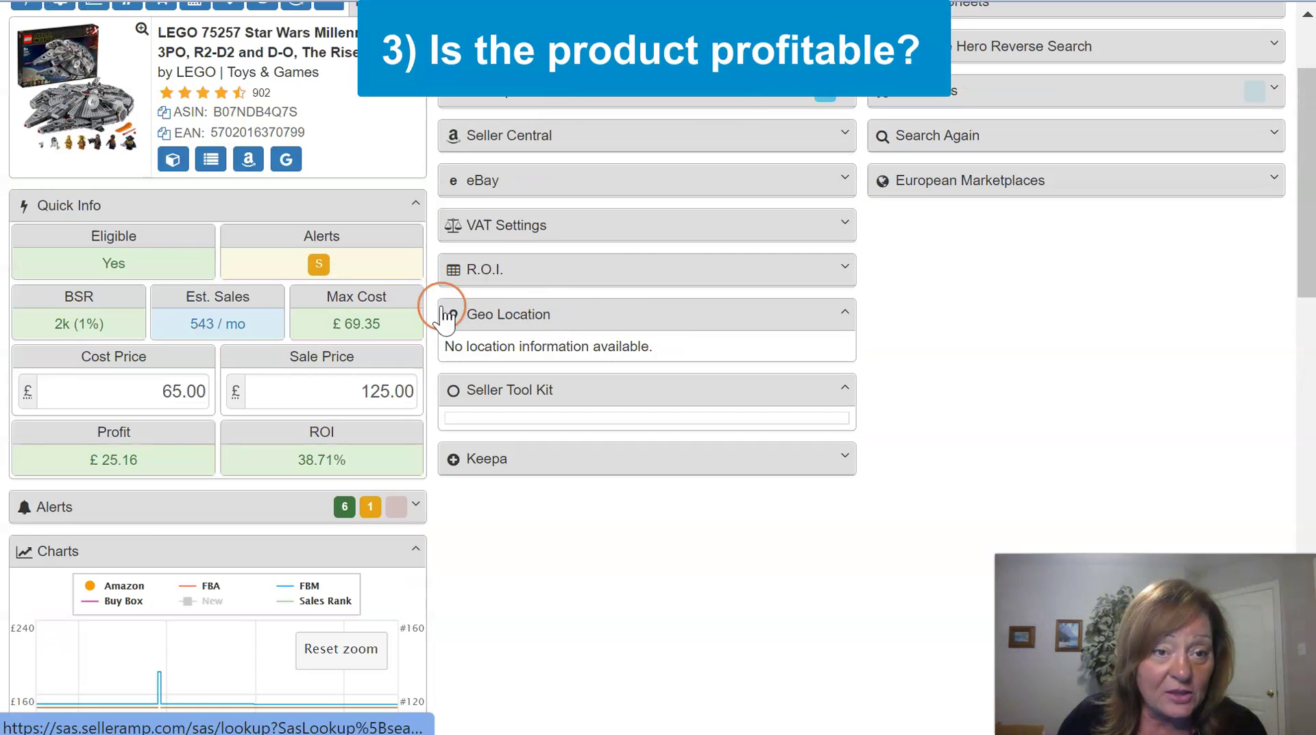
pyautogui.click(307, 385)
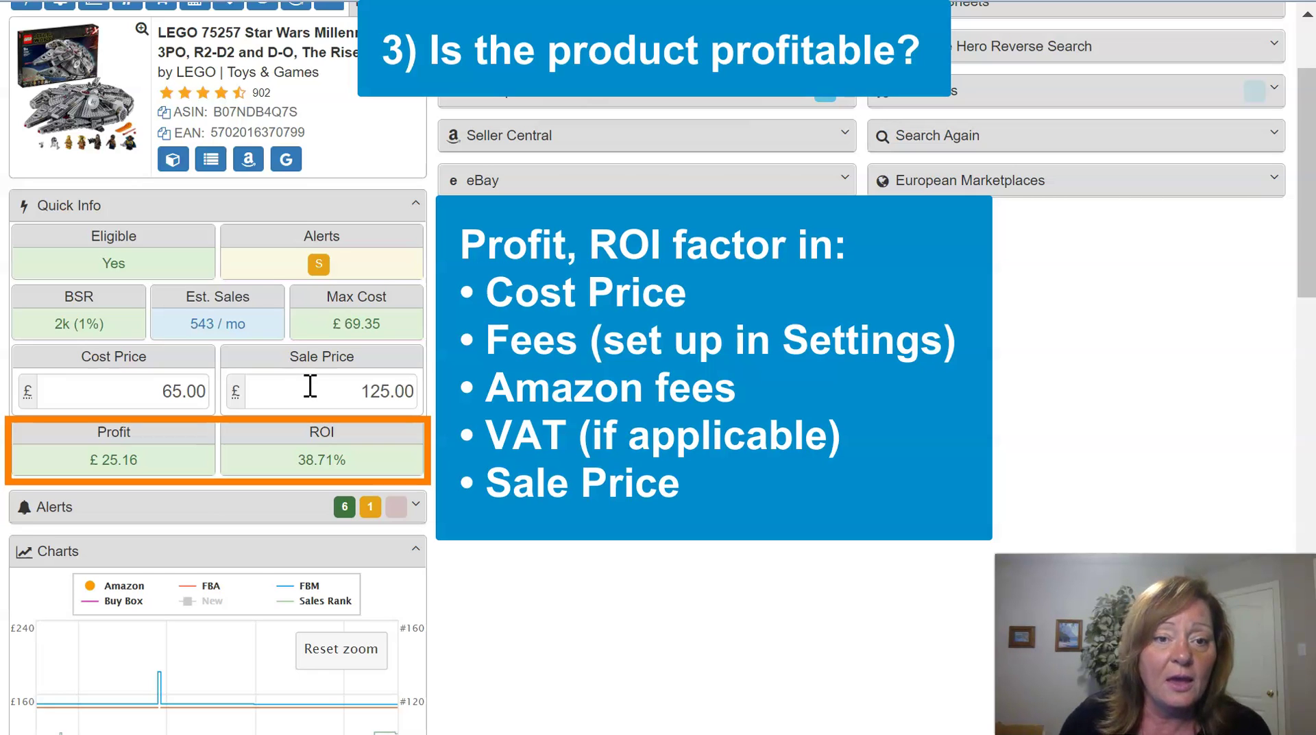
pyautogui.doubleClick(306, 385)
pyautogui.write('145.00')
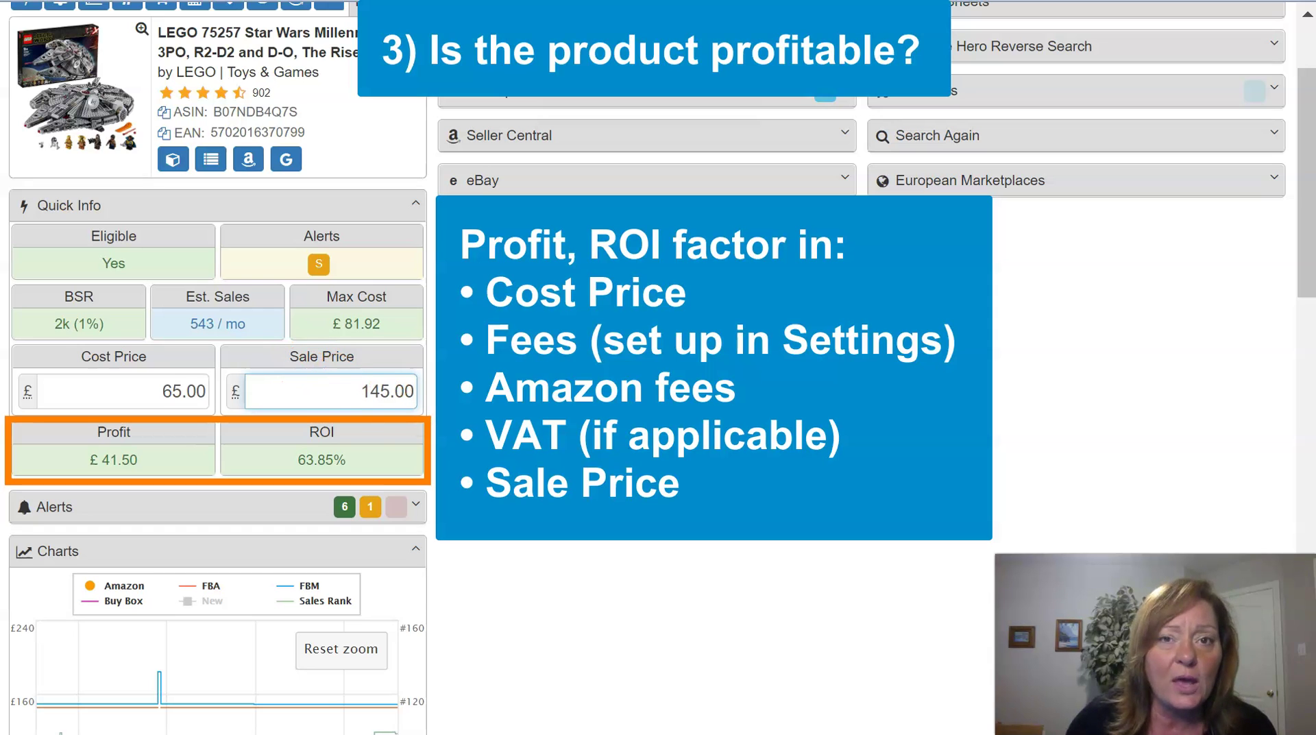
# - Expand the Profit Calculator and set its cost price to £70.00
pyautogui.scroll(2, 617, 461)
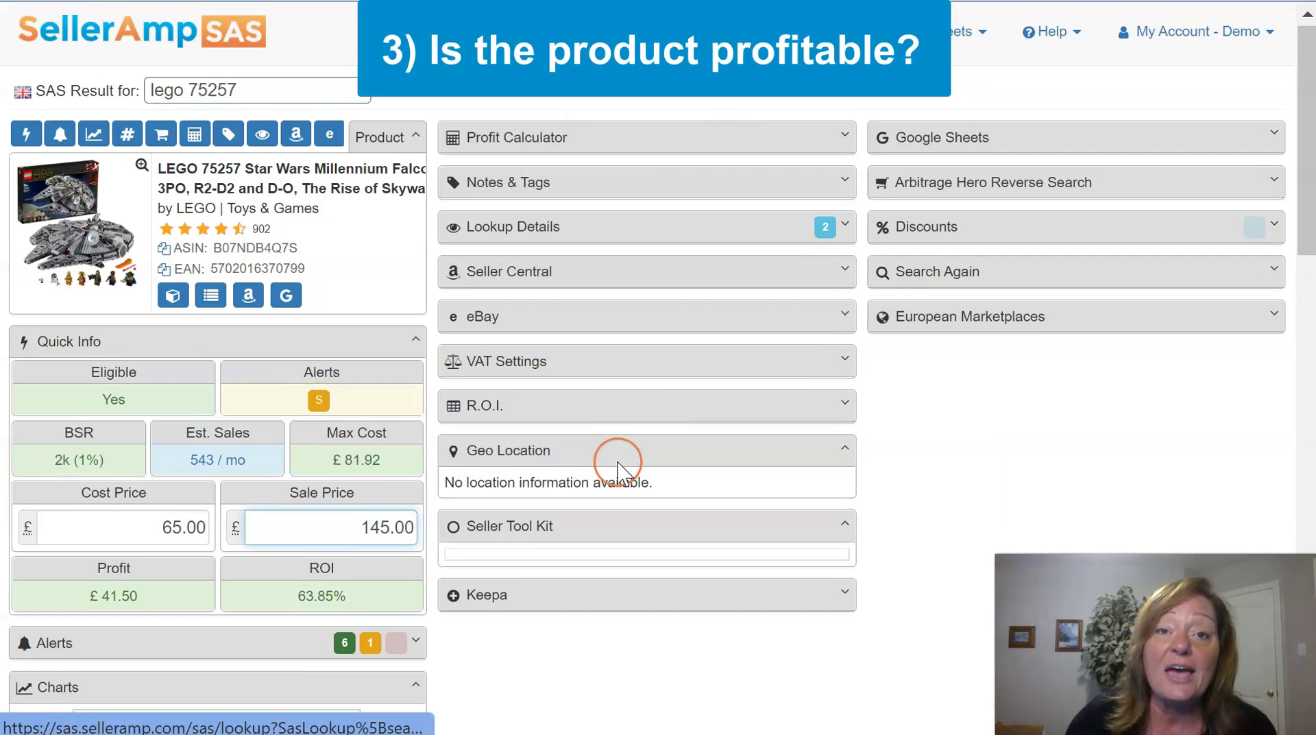
pyautogui.click(845, 136)
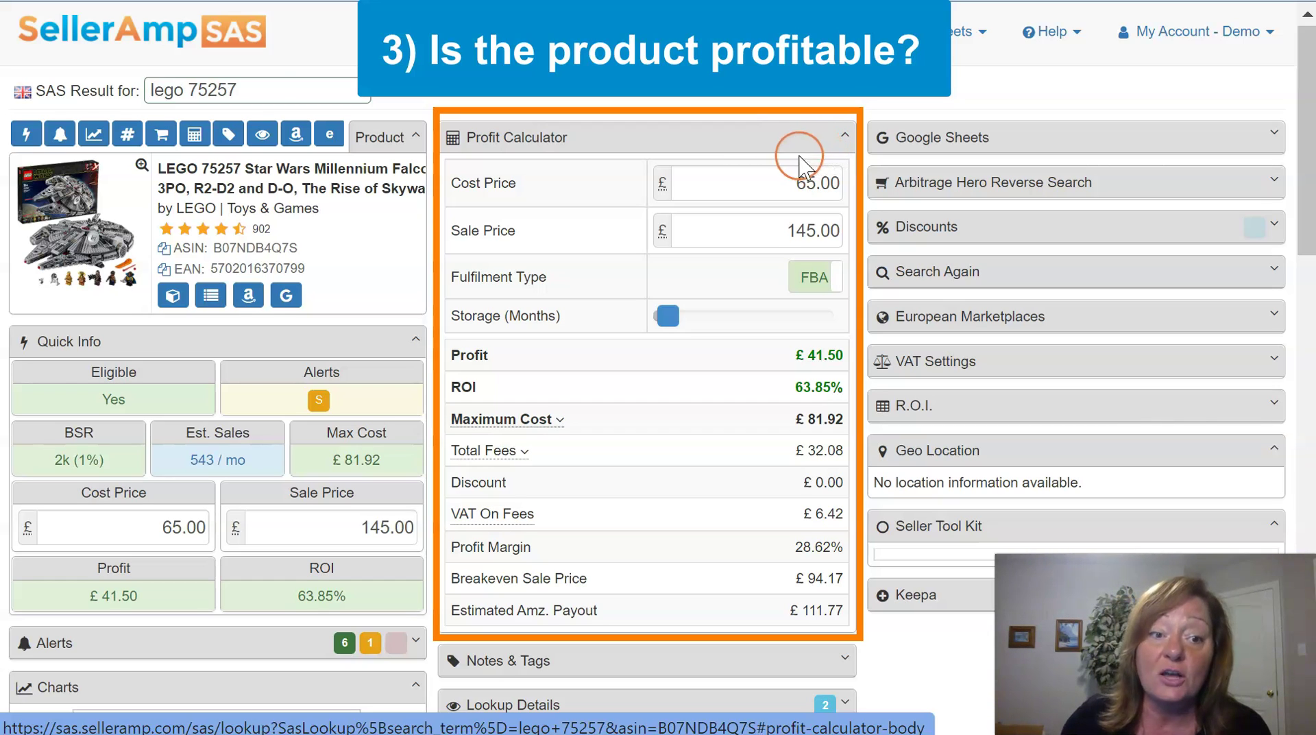
pyautogui.click(768, 180)
pyautogui.write('70.00')
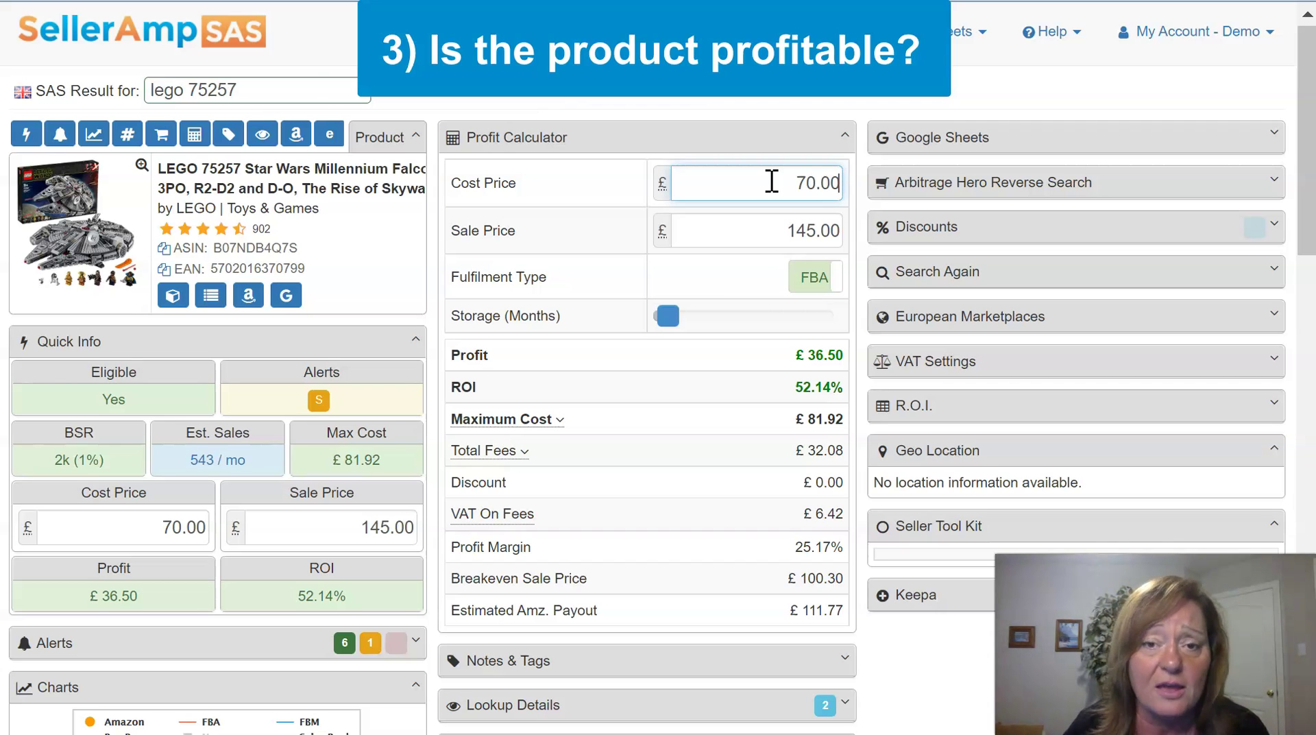
# - Compare the profit under FBM fulfilment, return the fulfilment type to FBA, and check the storage duration in months
pyautogui.click(822, 278)
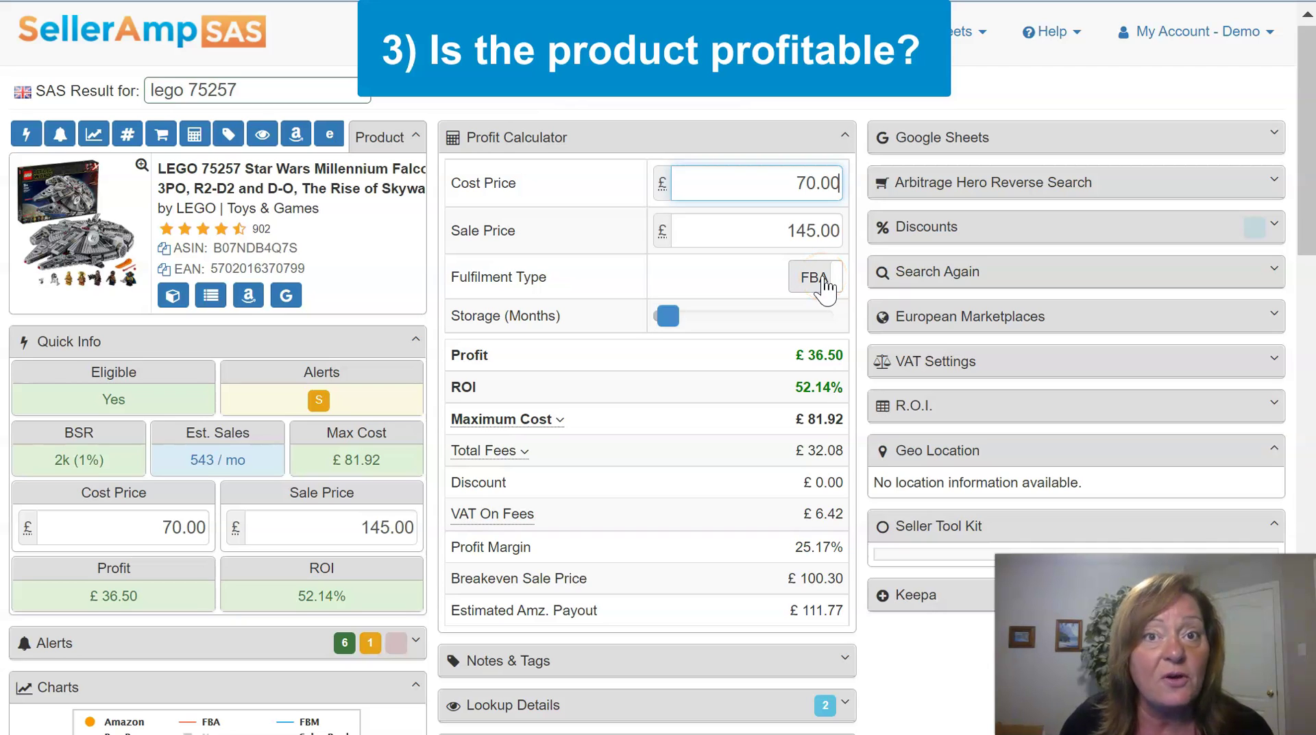
pyautogui.click(750, 312)
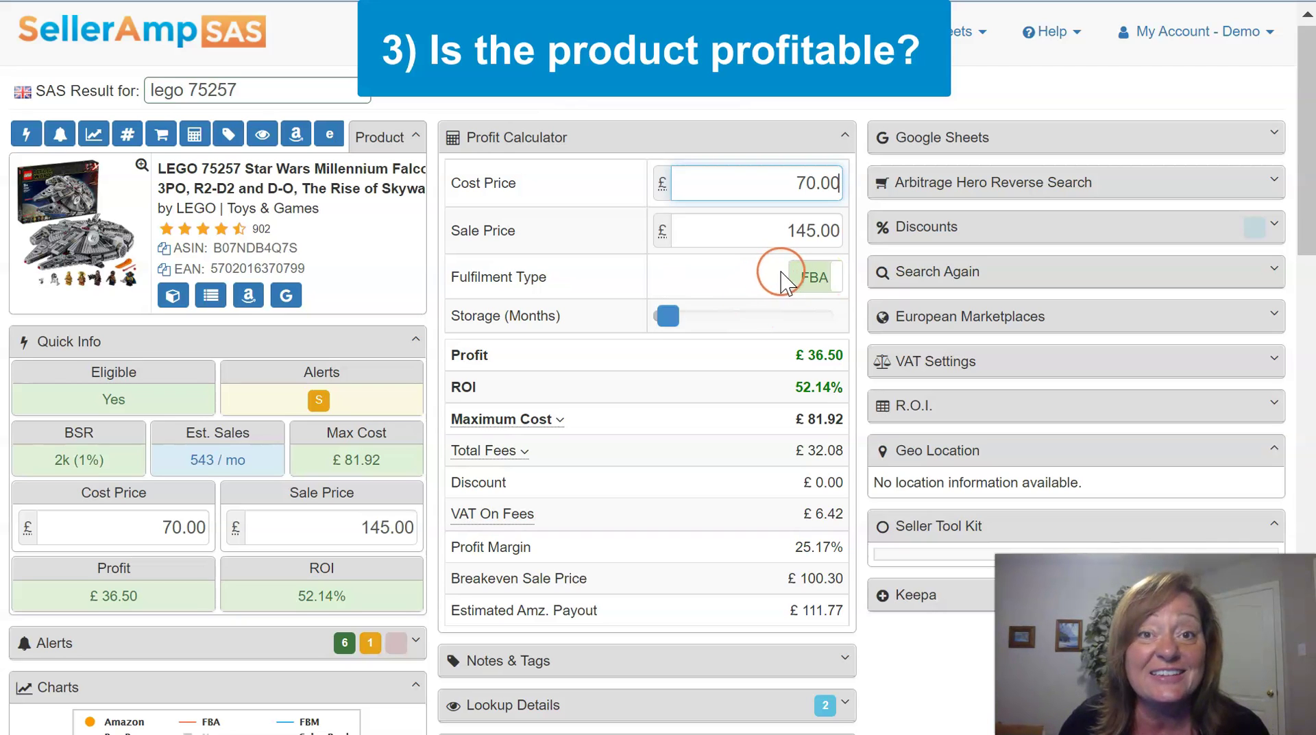
pyautogui.click(807, 276)
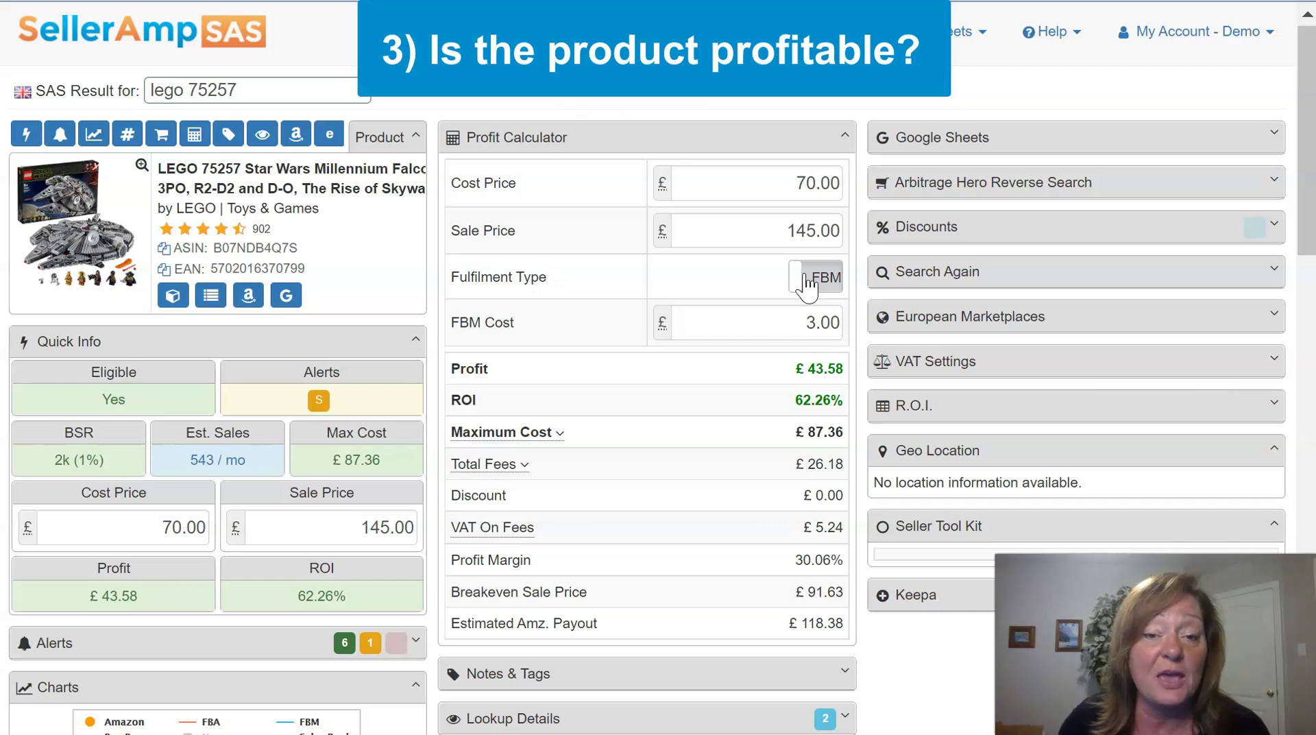
pyautogui.click(813, 323)
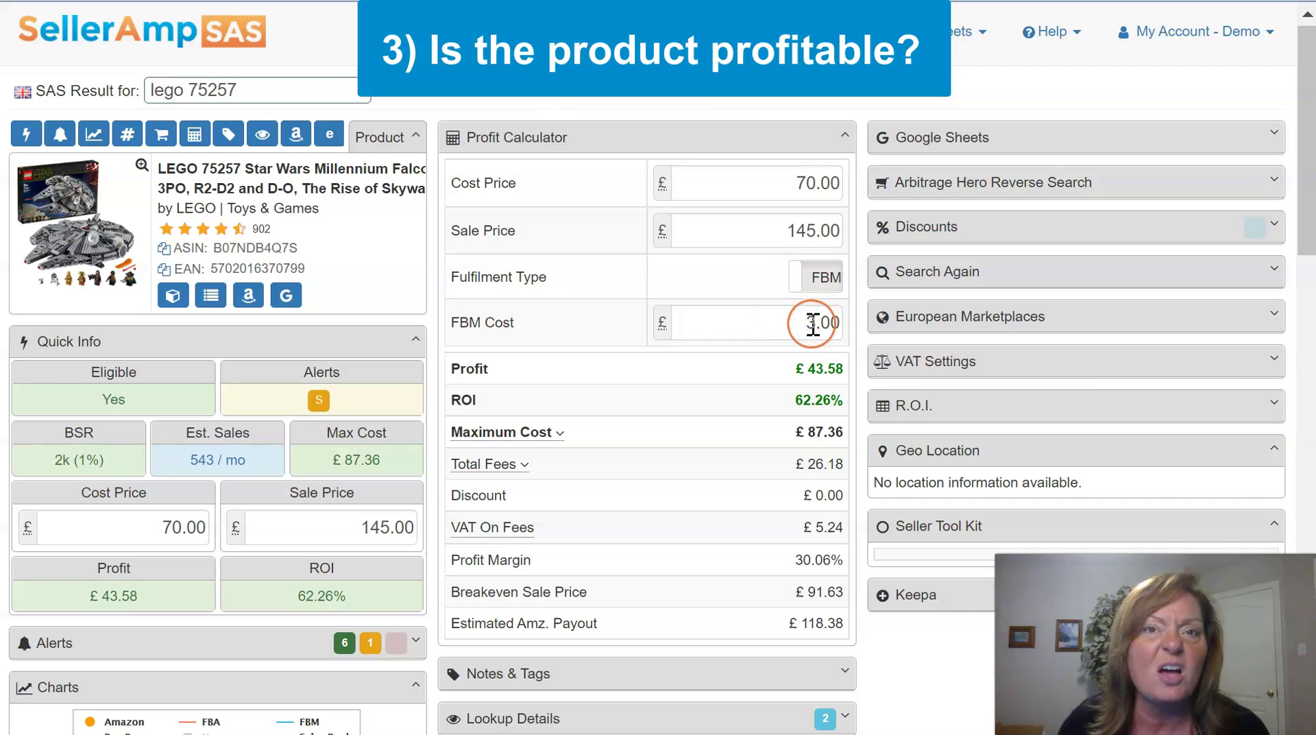
pyautogui.click(822, 278)
pyautogui.click(672, 319)
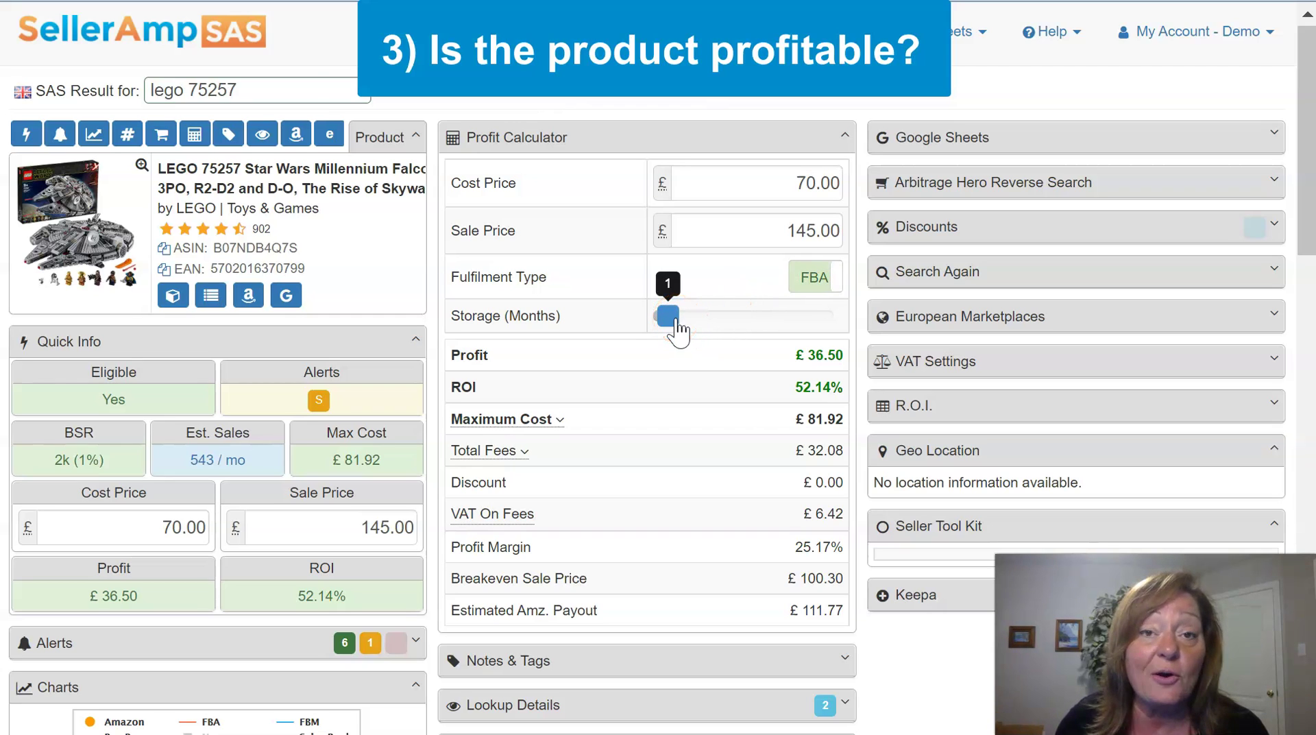
pyautogui.moveTo(676, 321)
pyautogui.mouseDown()
pyautogui.moveTo(746, 320)
pyautogui.moveTo(673, 323)
pyautogui.mouseUp()
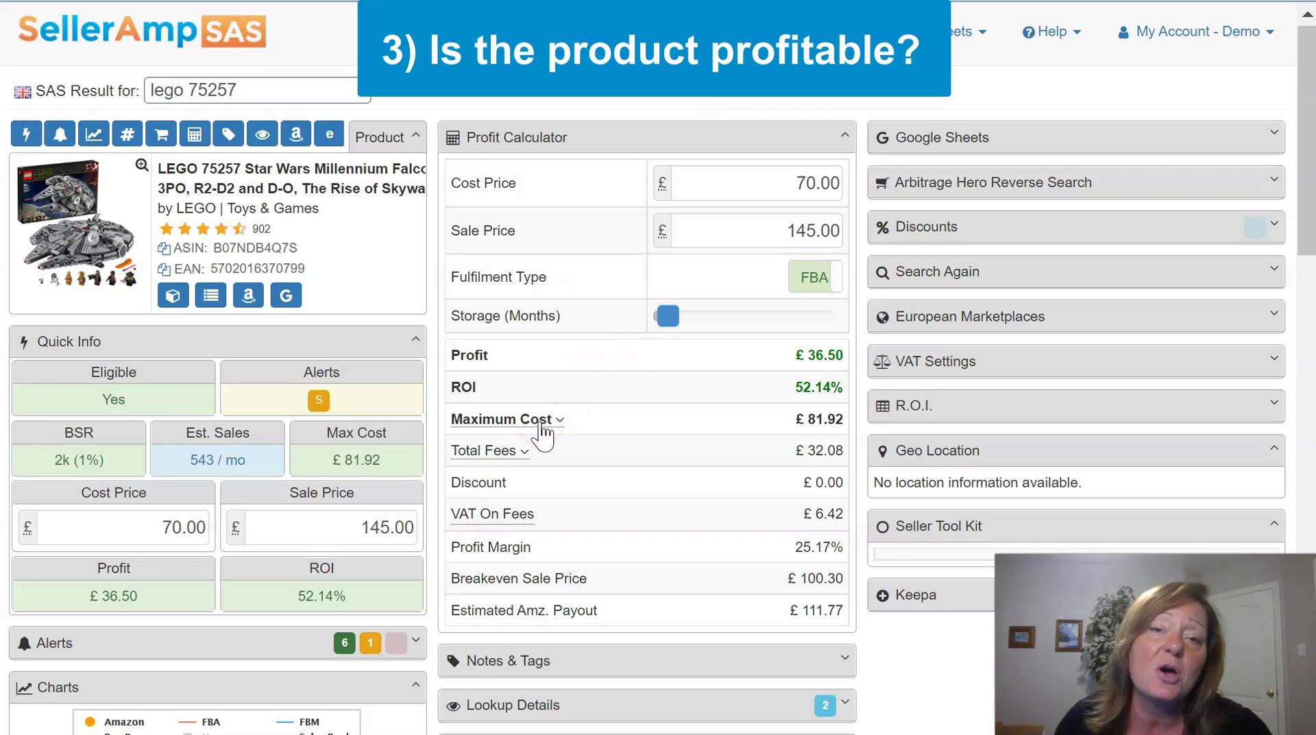
# - Expand the Total Fees breakdown and set the cost price to £82.00 to test it against the maximum cost
pyautogui.click(509, 448)
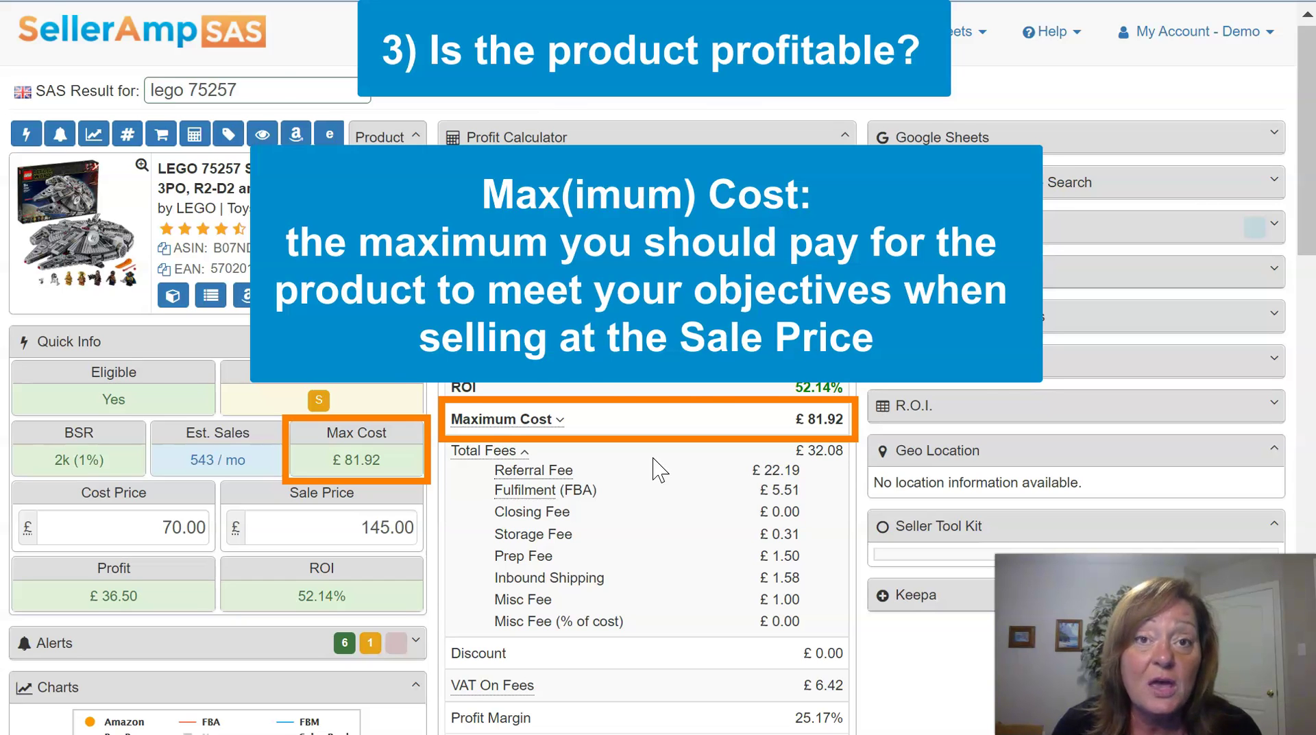
pyautogui.doubleClick(147, 525)
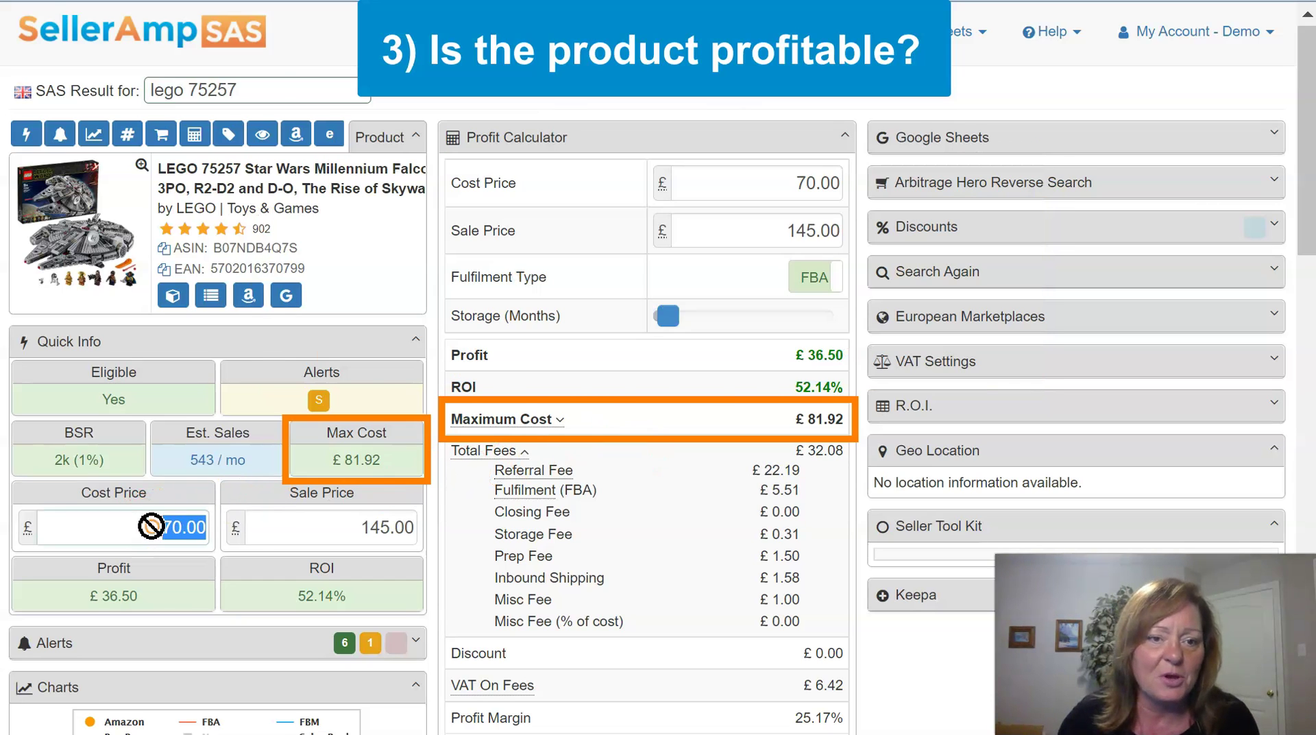
pyautogui.write('82.00')
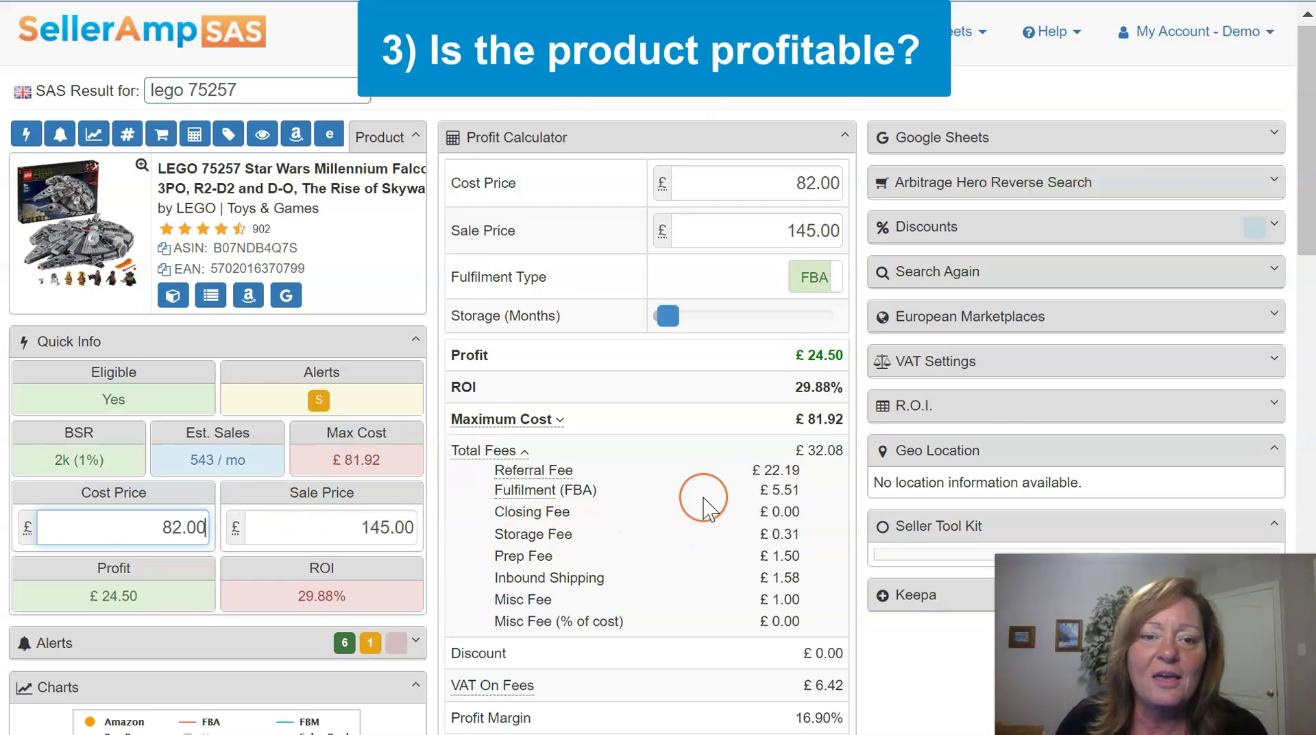
# - Compare the fee breakdown under FBM fulfilment, switch back to FBA, and review the remaining Profit Calculator figures
pyautogui.scroll(-2, 704, 499)
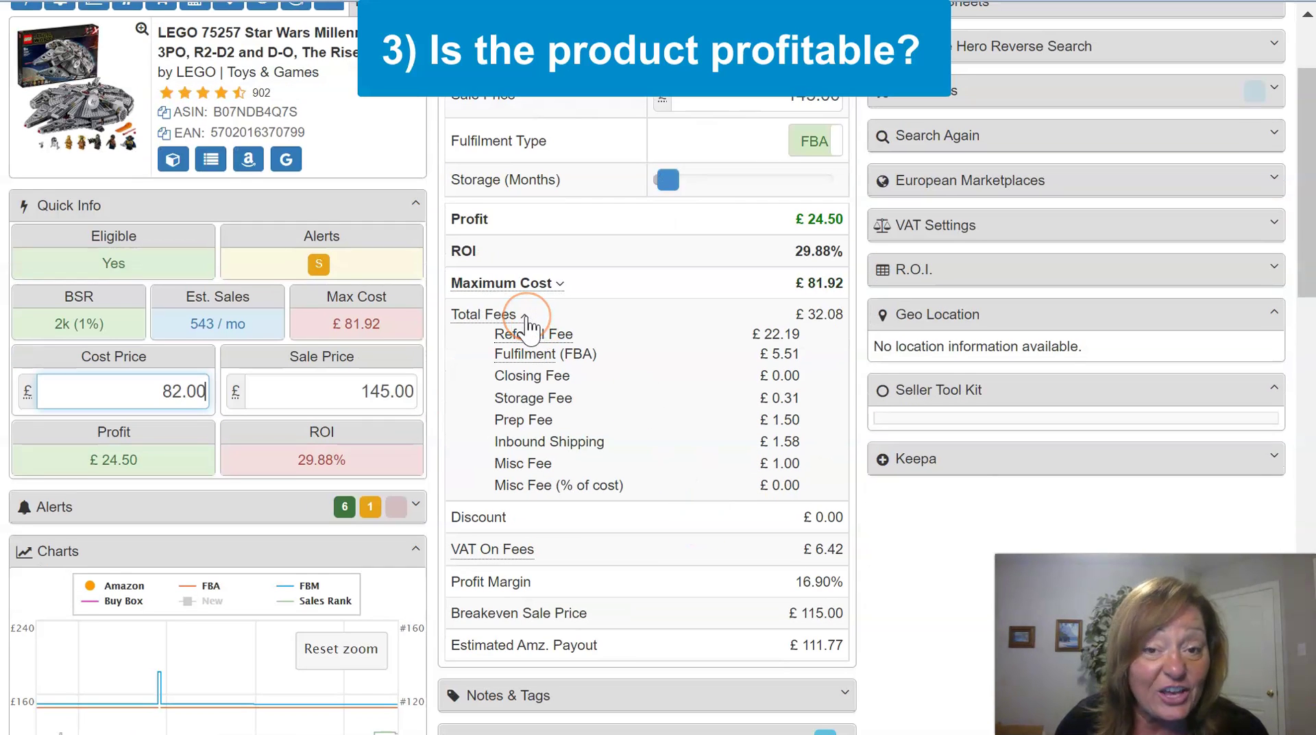
pyautogui.click(815, 140)
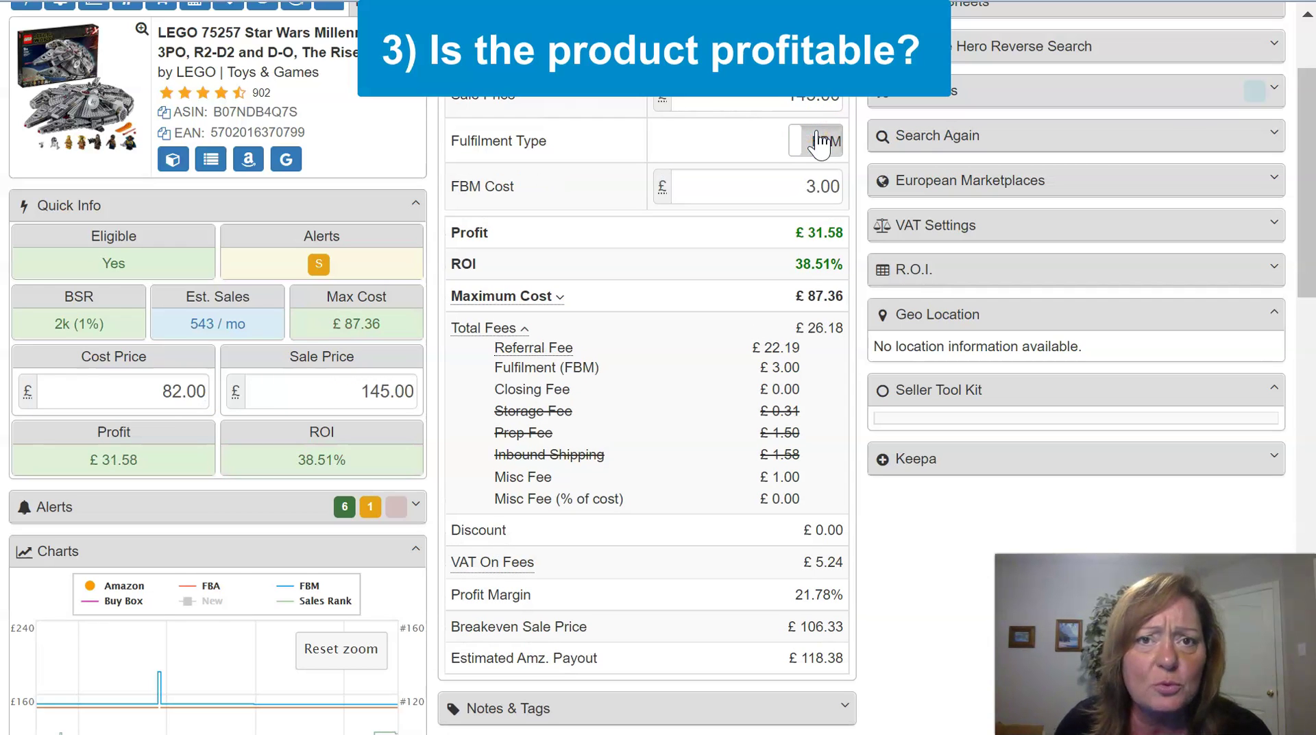
pyautogui.click(818, 141)
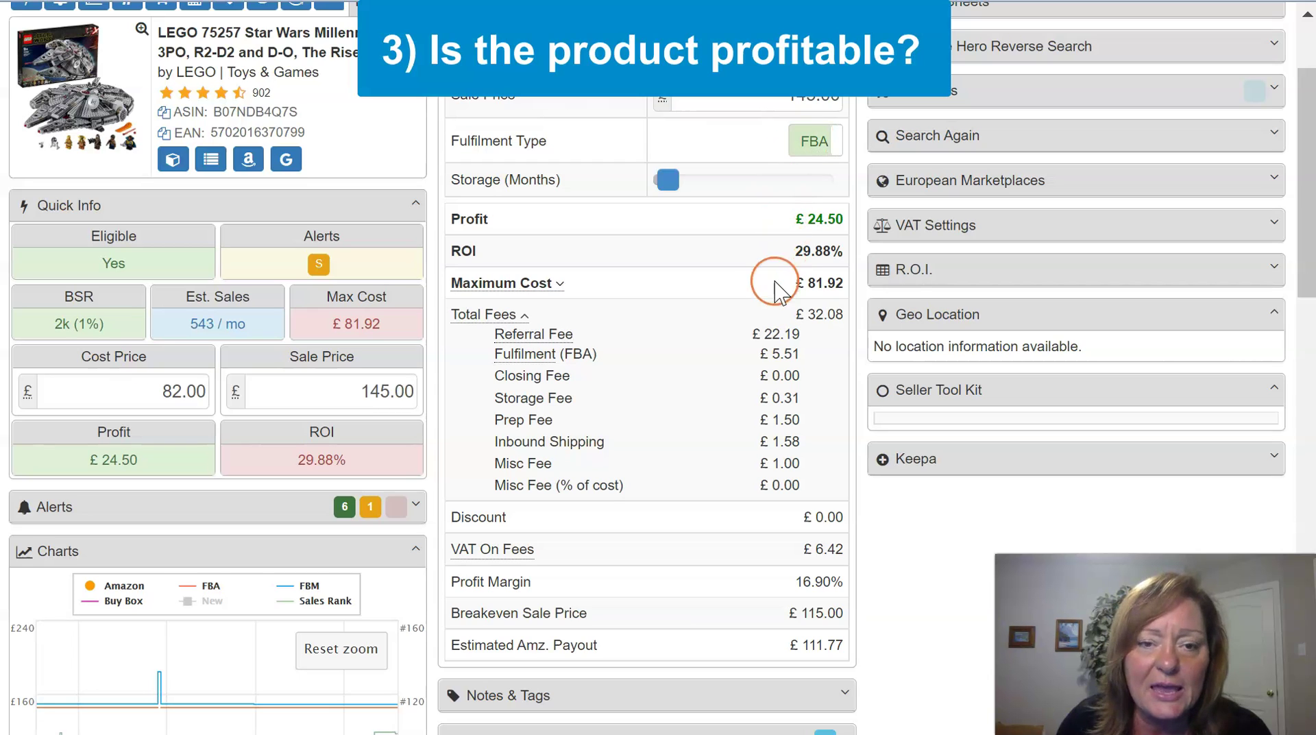
pyautogui.click(651, 312)
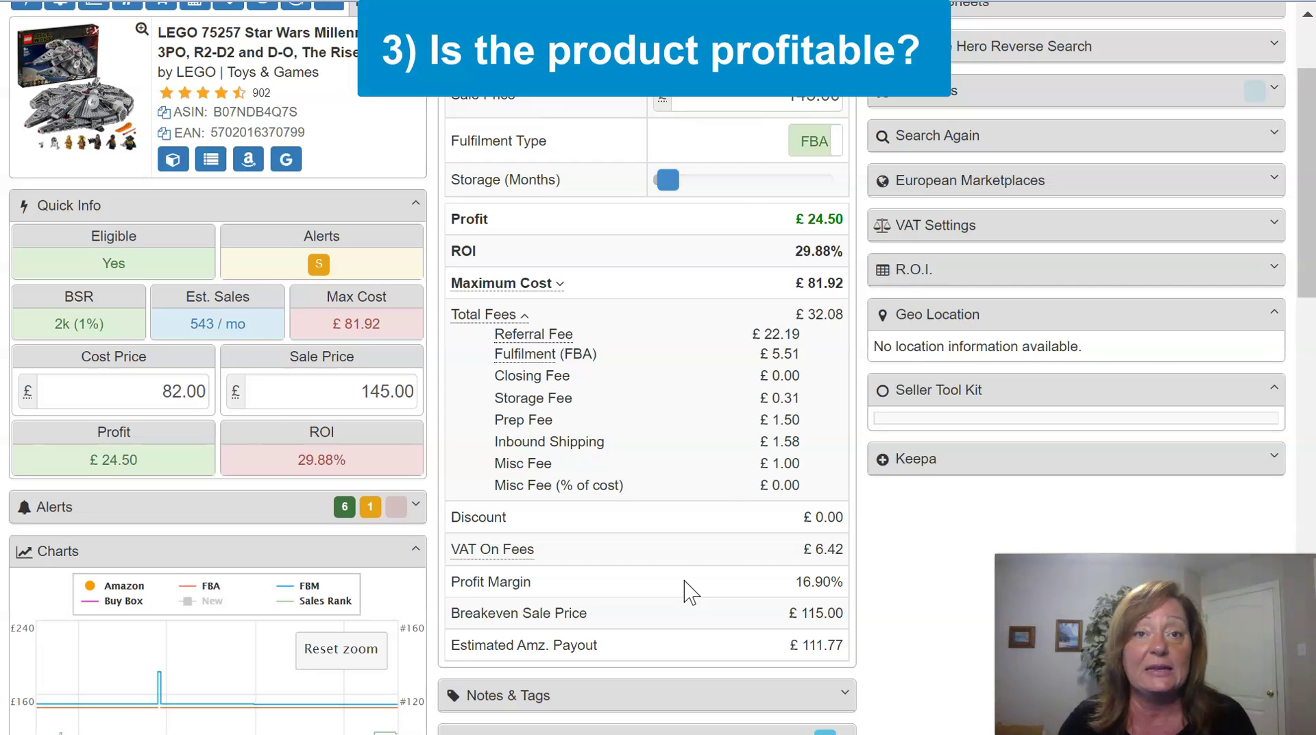
# - Collapse the Profit Calculator, Charts, Ranks & Prices and Offers sections of the product page
pyautogui.scroll(2, 799, 41)
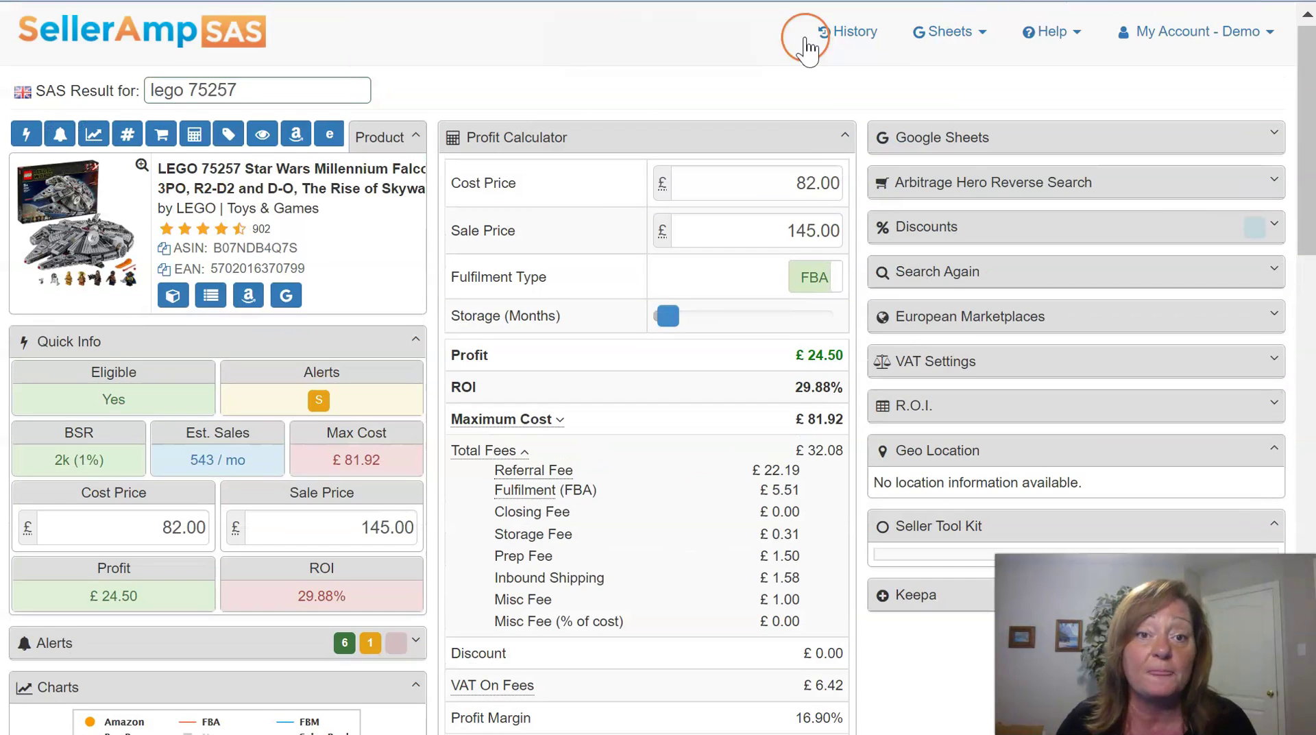
pyautogui.click(819, 139)
pyautogui.click(393, 658)
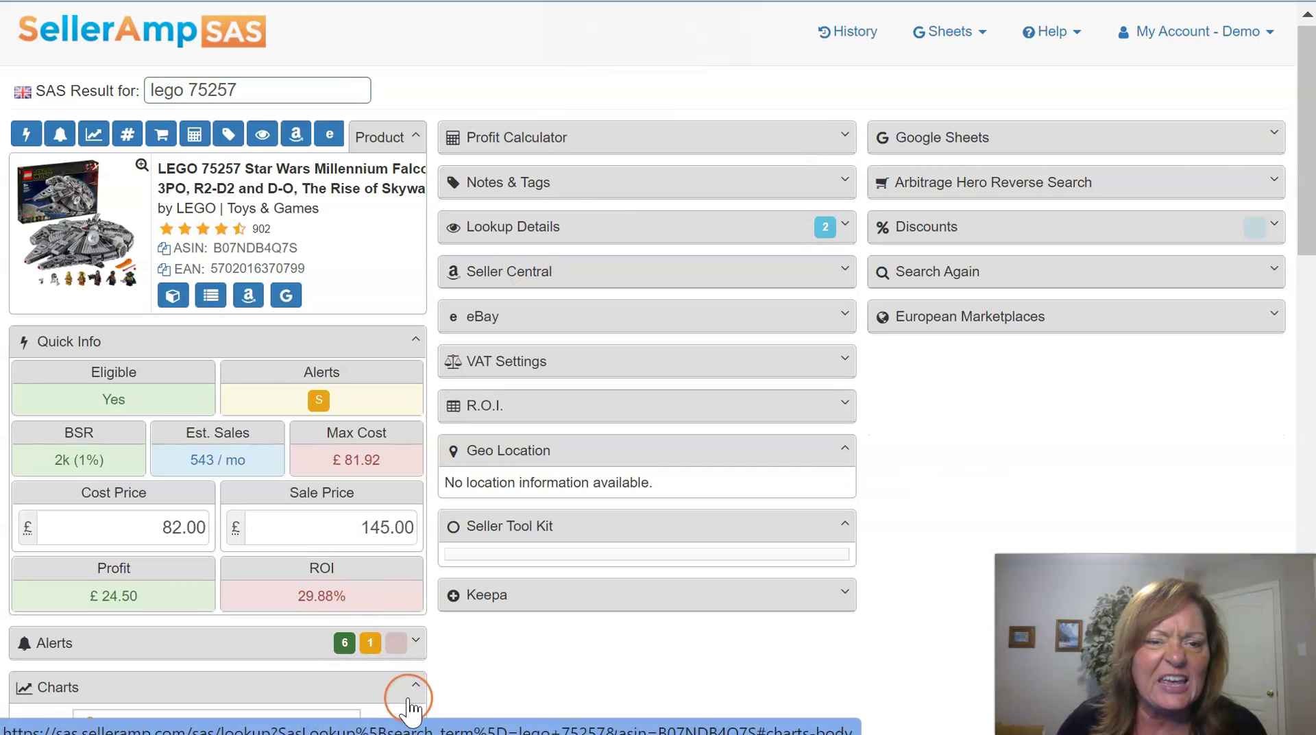
pyautogui.click(404, 685)
pyautogui.scroll(-4, 403, 678)
pyautogui.click(410, 505)
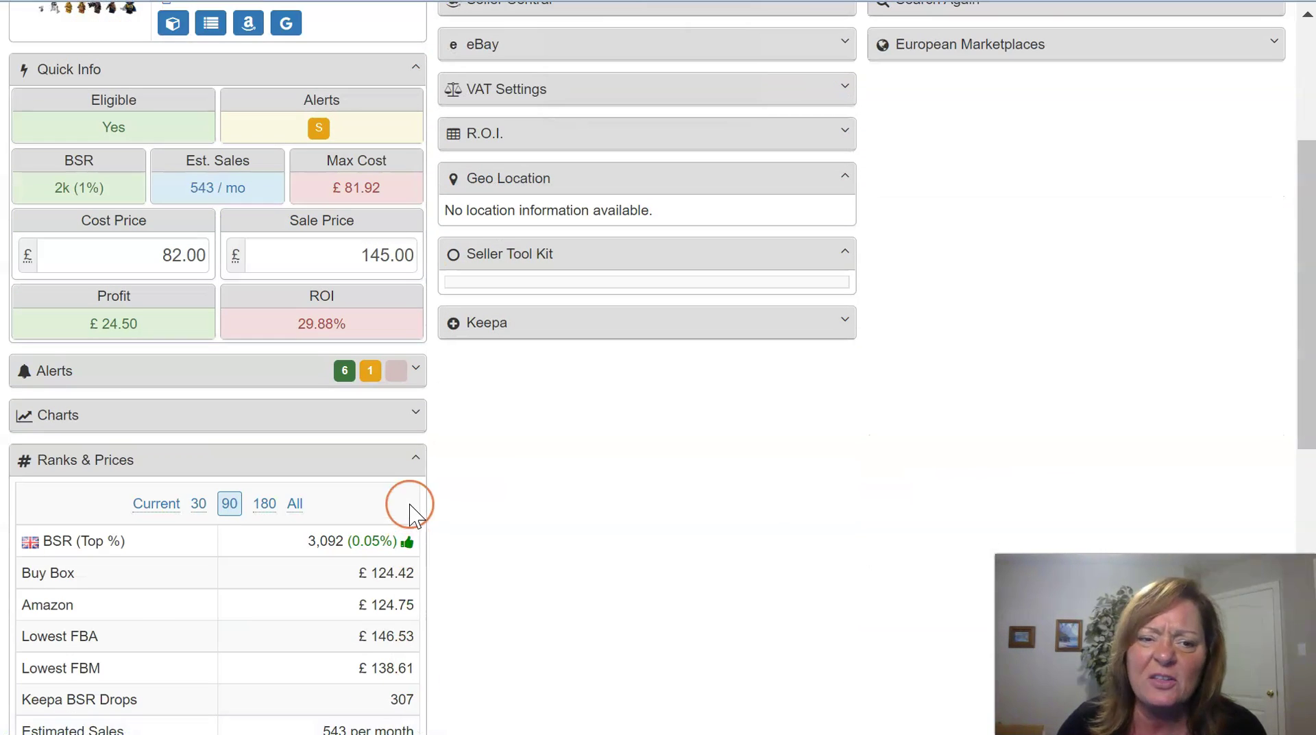
pyautogui.click(414, 459)
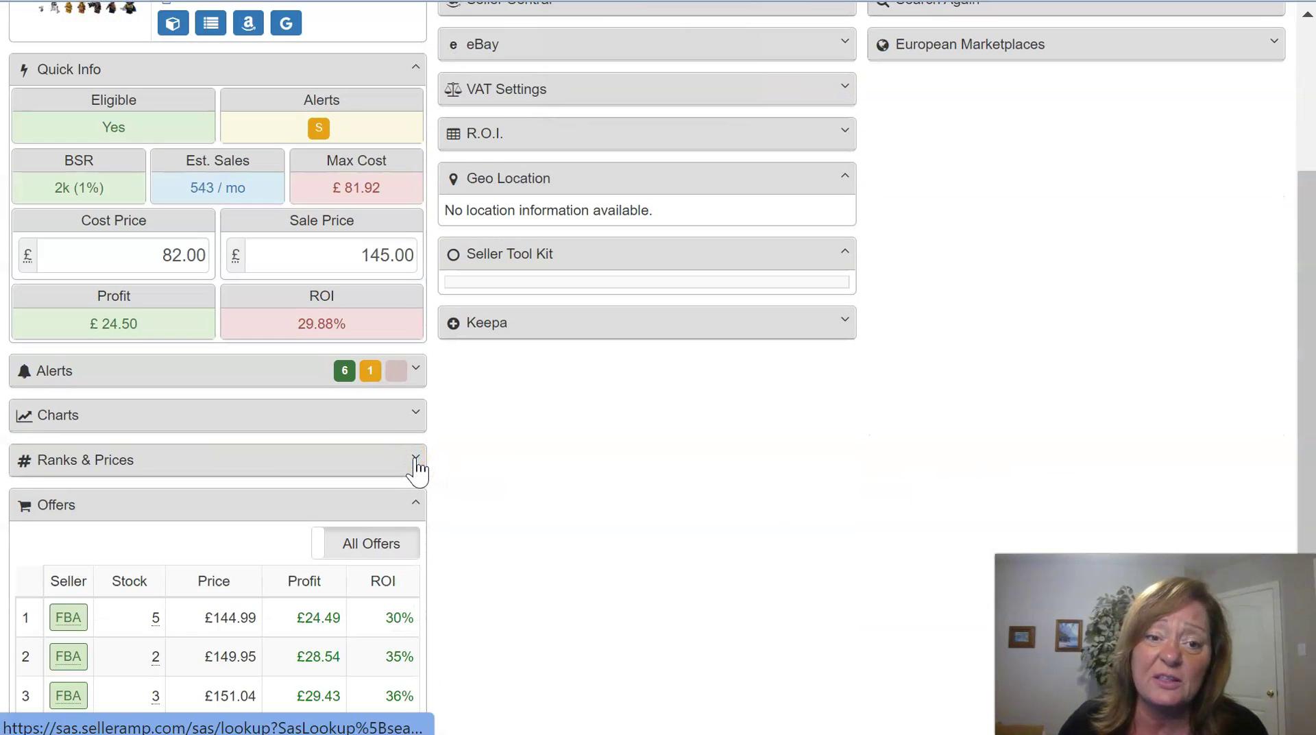
pyautogui.click(384, 509)
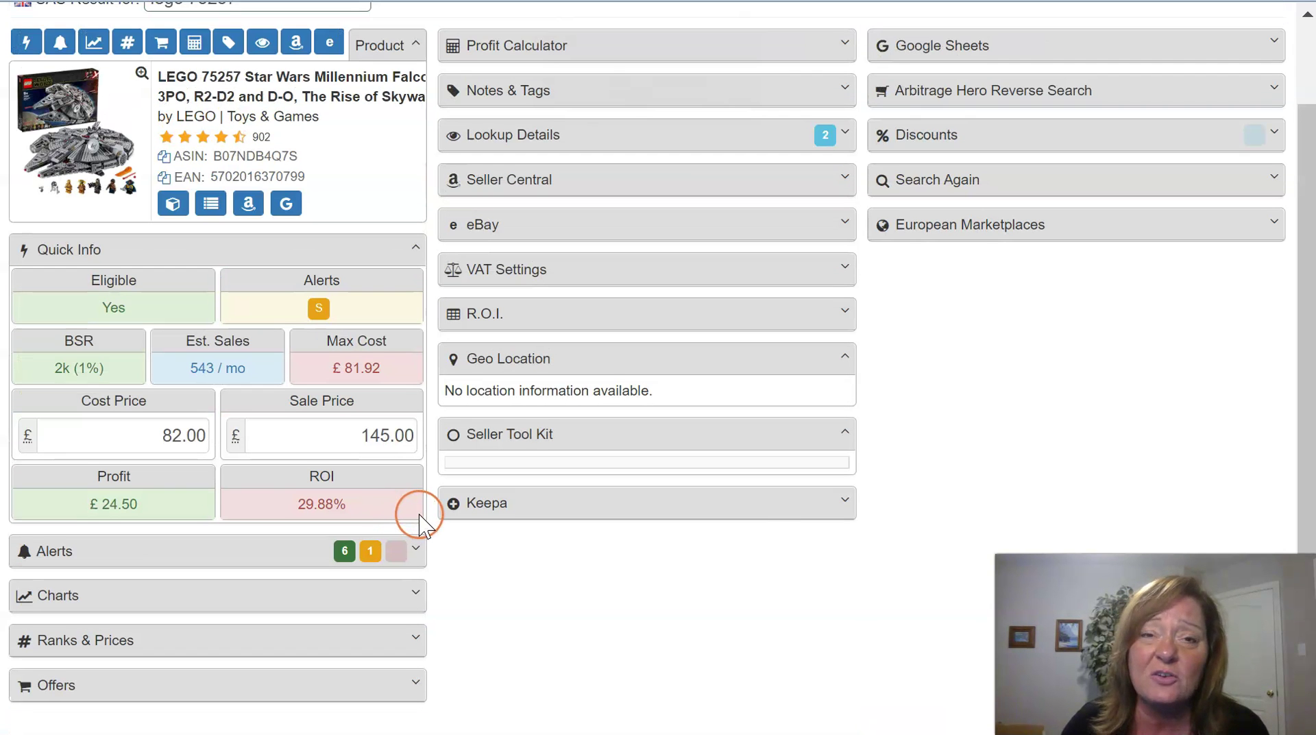